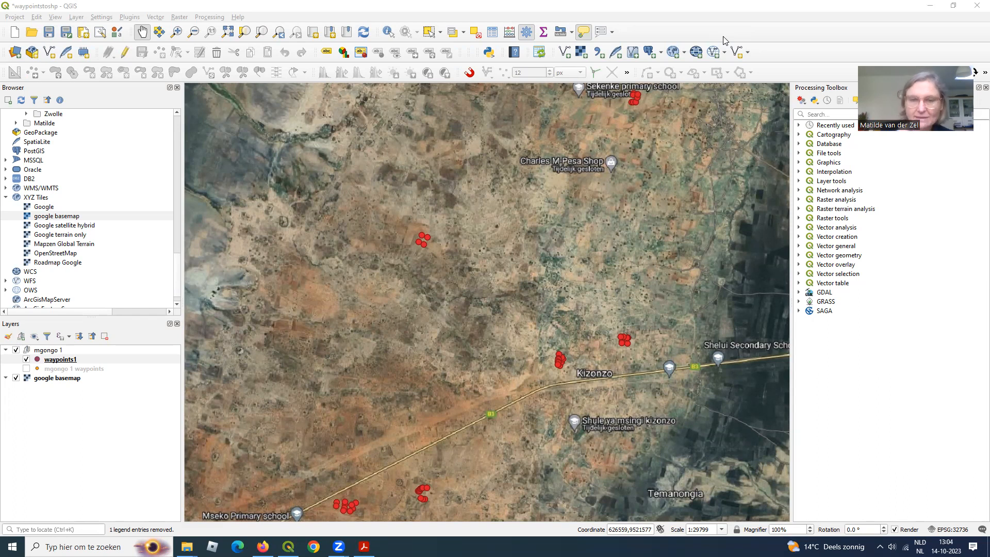
Open the attribute table of the waypoints1 layer and position it below the map, widened to show more fields
left_click(86, 371)
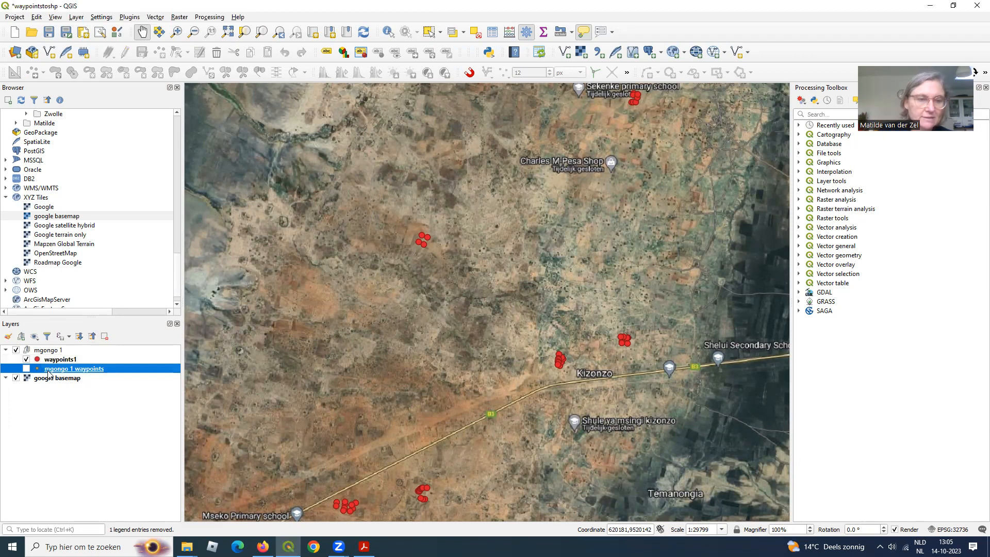
left_click(66, 361)
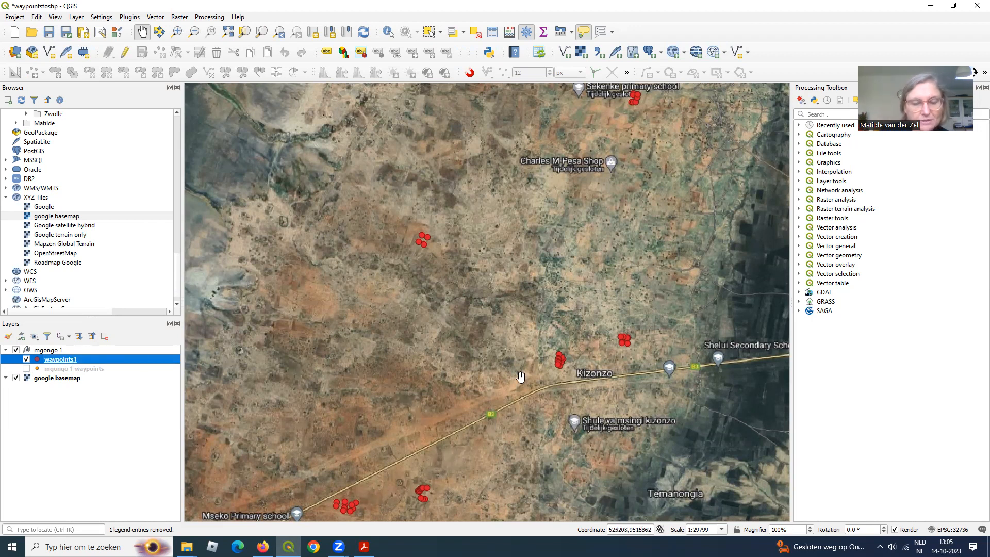
right_click(73, 362)
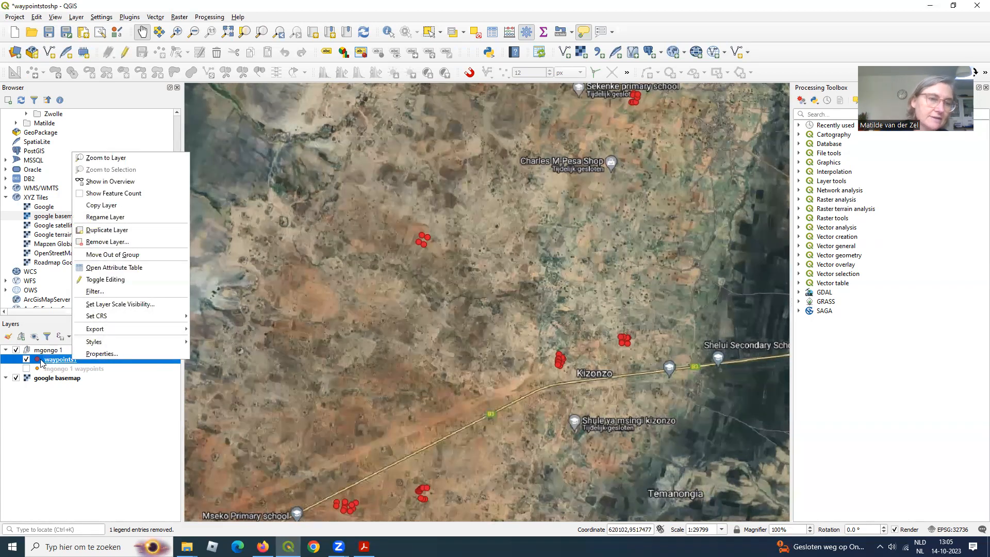
left_click(121, 269)
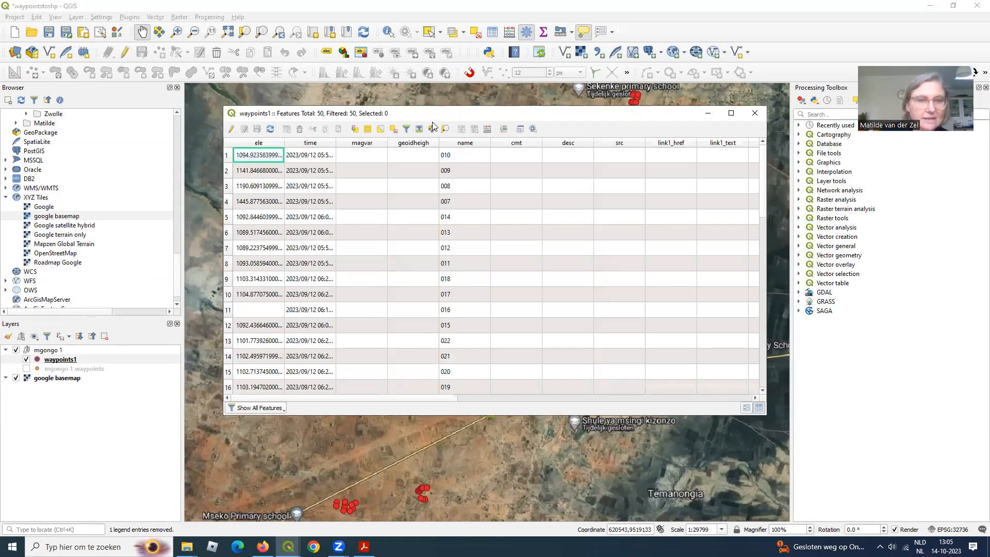
left_click_drag(558, 113, 518, 234)
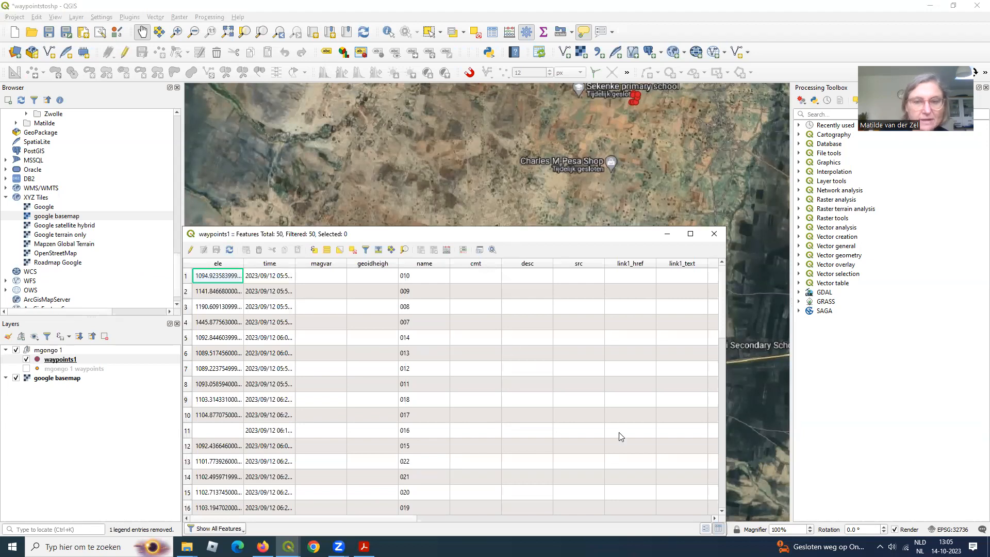
left_click_drag(619, 227, 618, 339)
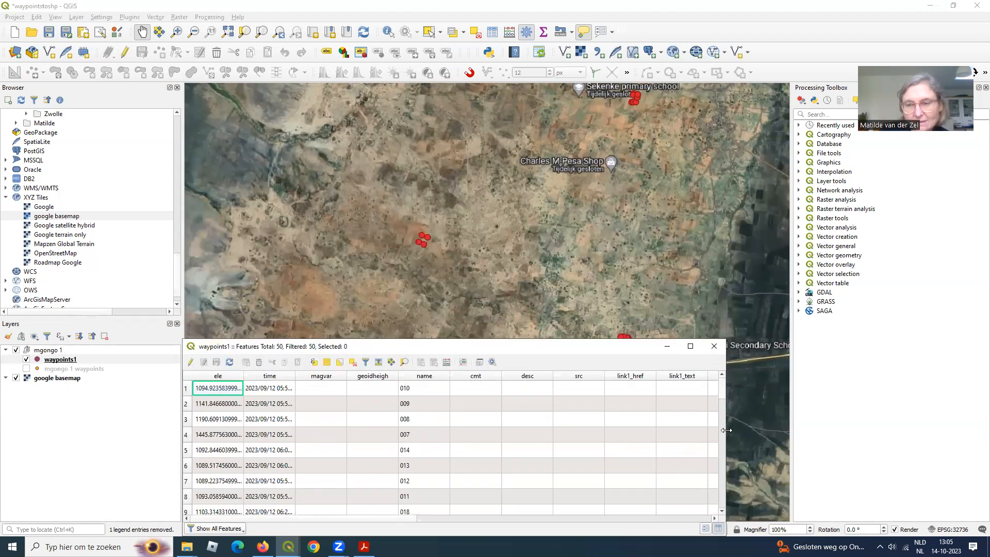
left_click_drag(726, 430, 976, 446)
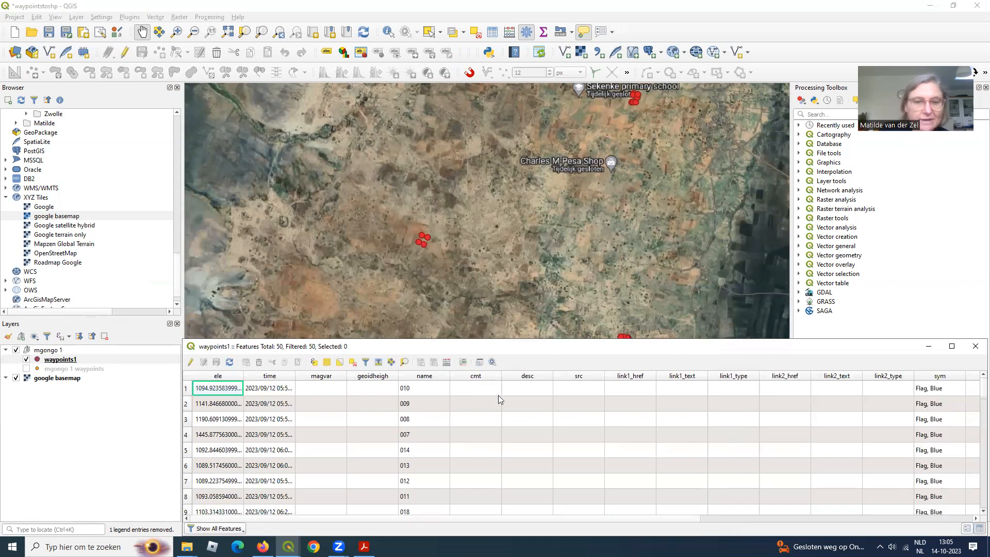
Widen the ele and time columns of the waypoints1 attribute table to fit their full values
double_click(296, 378)
double_click(244, 378)
mouse_move(289, 381)
left_mouse_down()
mouse_move(310, 384)
mouse_move(280, 384)
left_mouse_up()
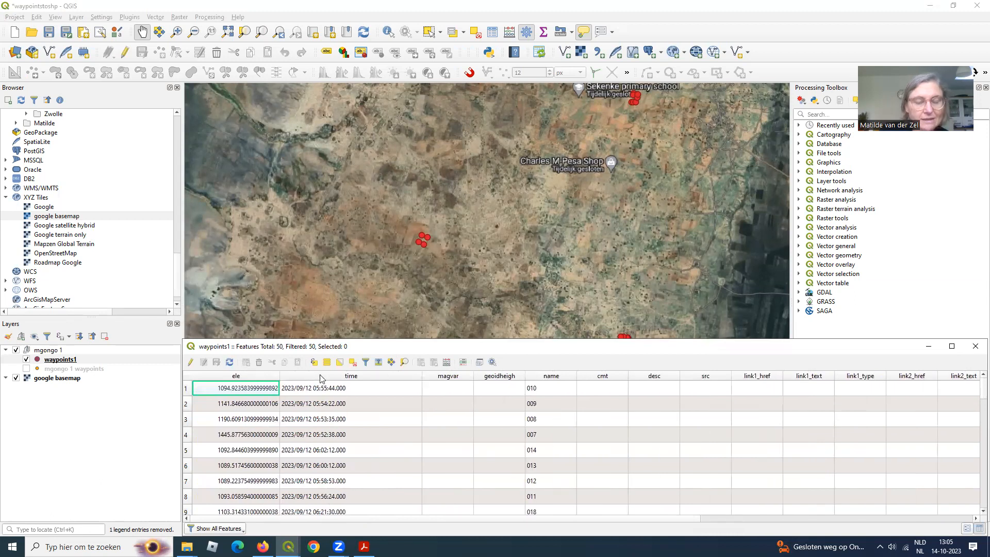
left_click_drag(341, 520, 241, 533)
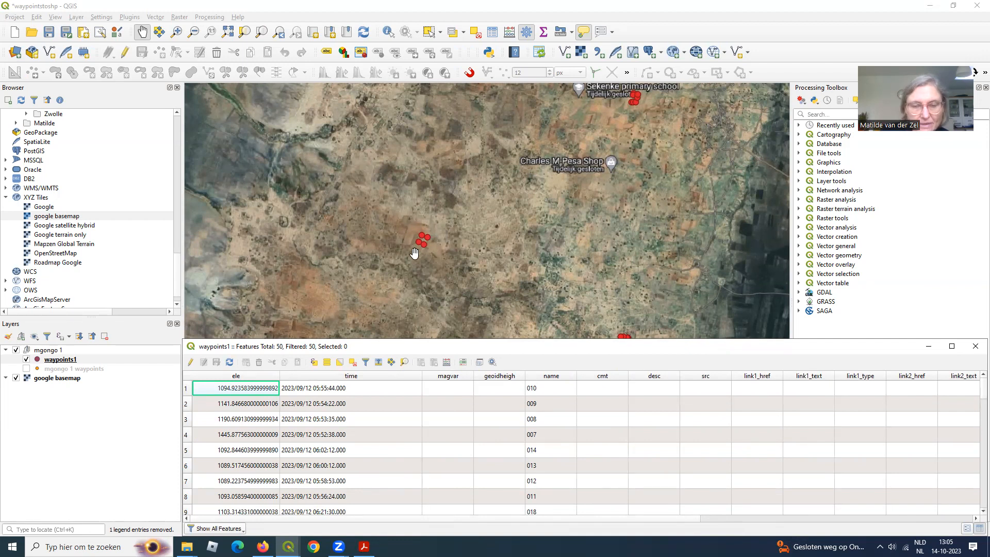
Inspect the isolated cluster of four waypoints on the map up close and close the attribute table
scroll(419, 243, "up", 3)
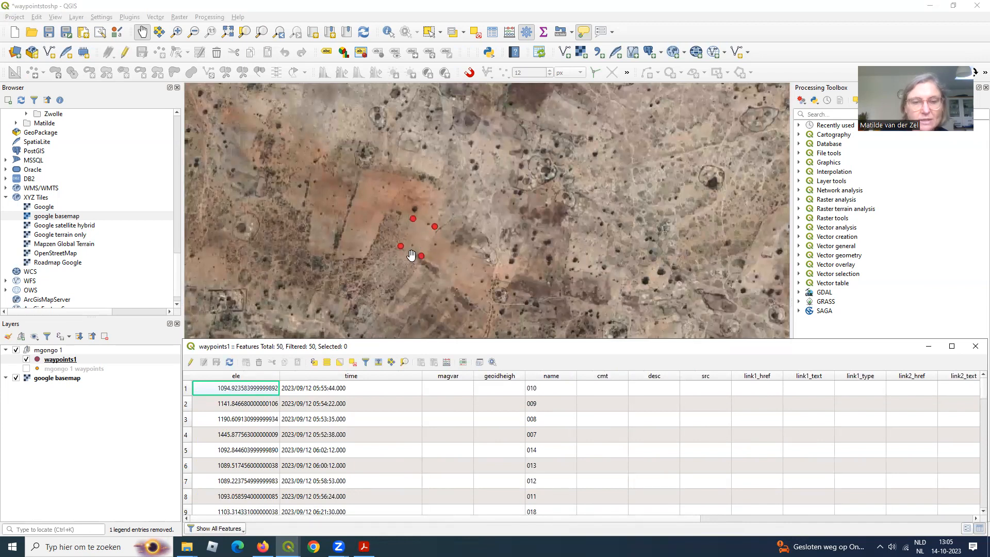
scroll(416, 251, "up", 1)
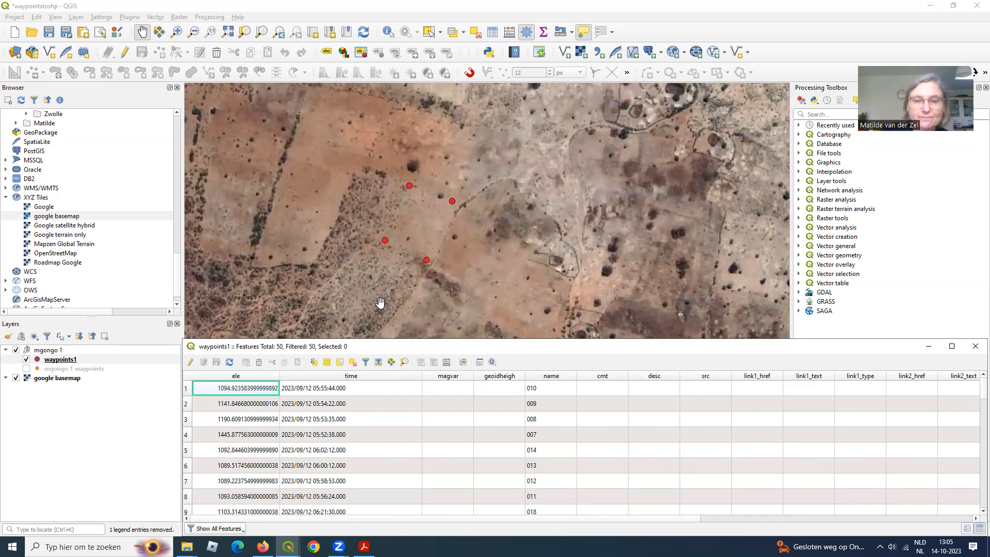
left_click(976, 349)
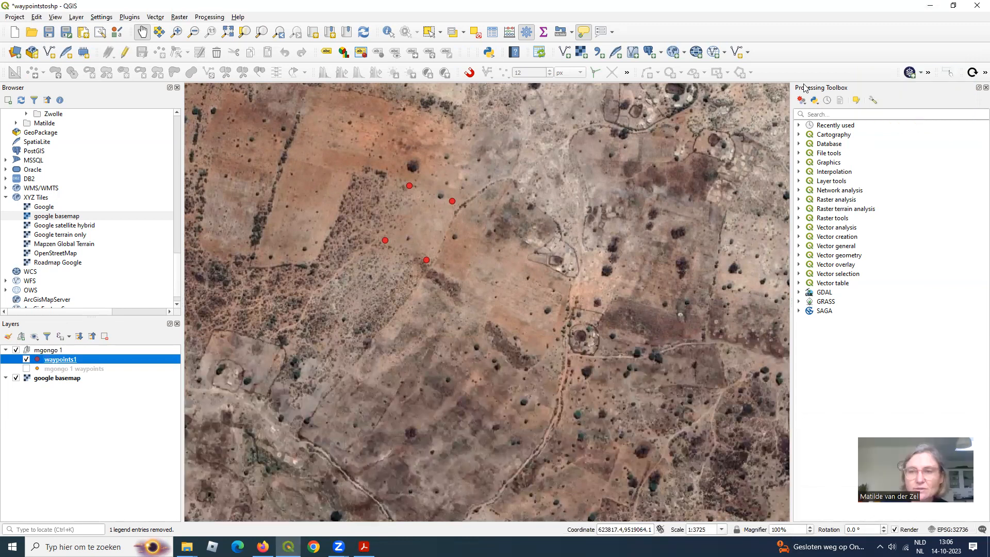
Search the processing tools for "add", open Add geometry attributes, and enlarge its description area
left_click(814, 114)
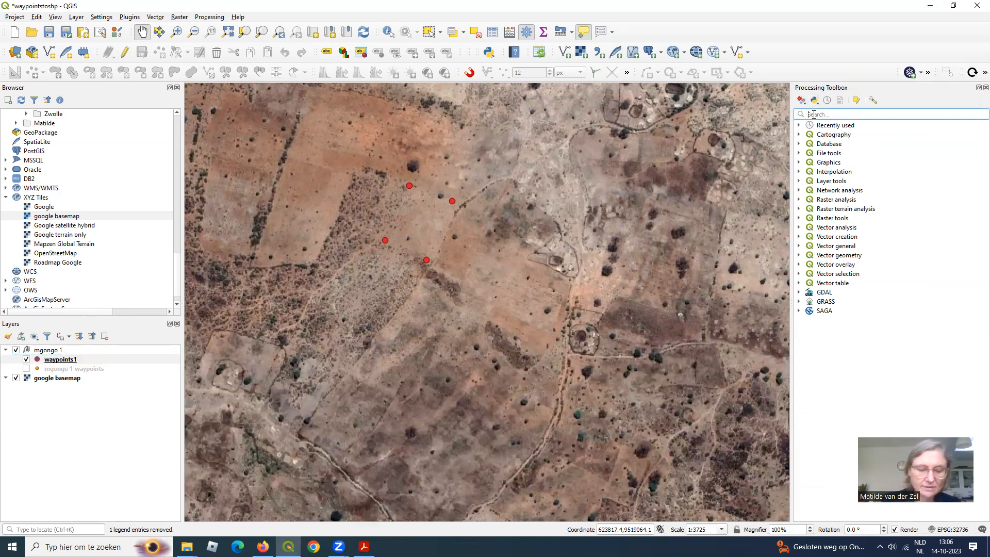
type("add")
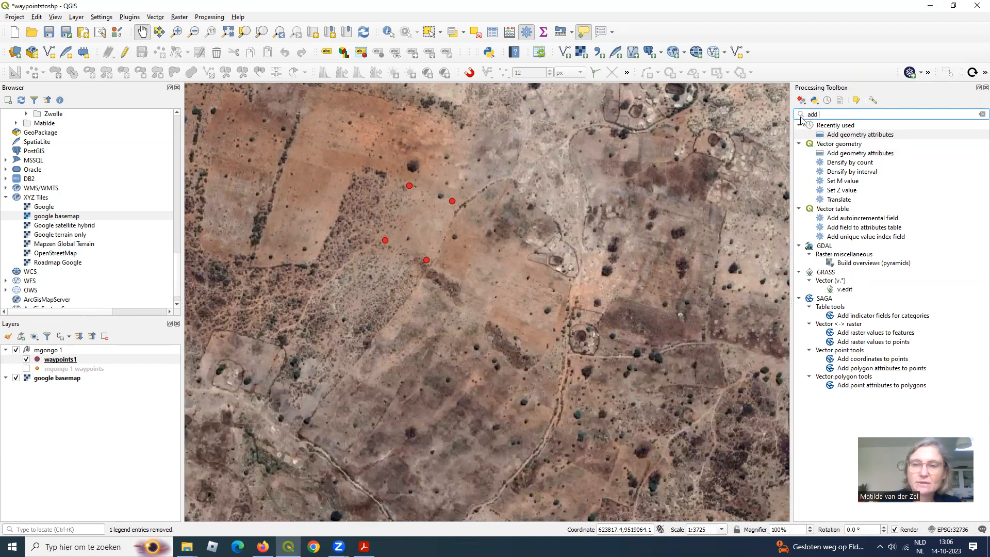
double_click(858, 135)
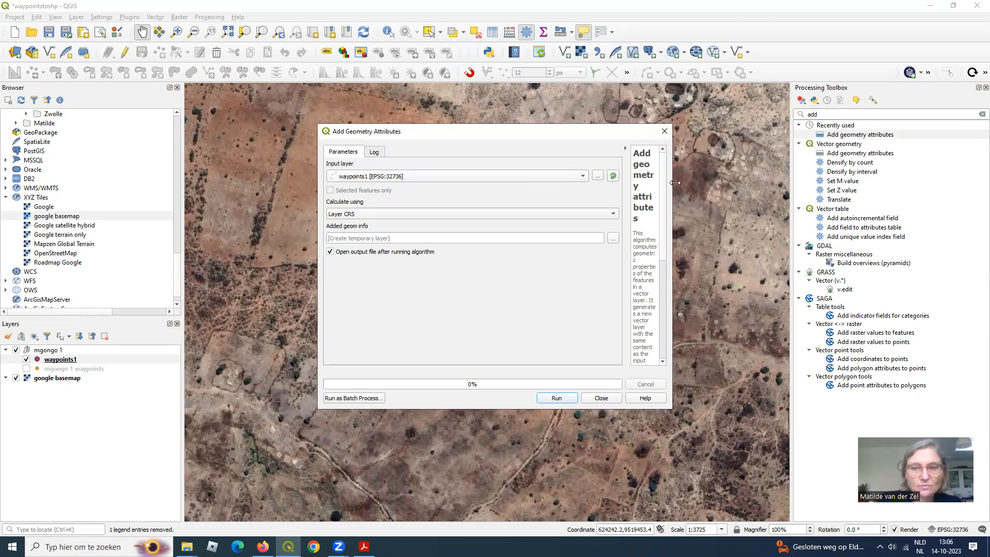
left_click_drag(675, 183, 642, 201)
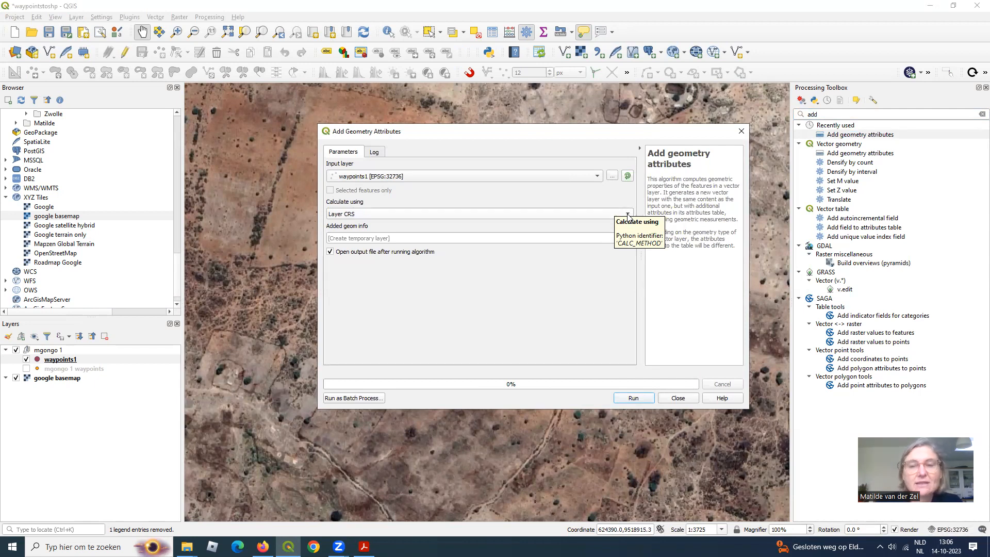
Choose waypoints1 [EPSG:32736] as the input layer and calculate the geometry attributes using the Project CRS
left_click(374, 177)
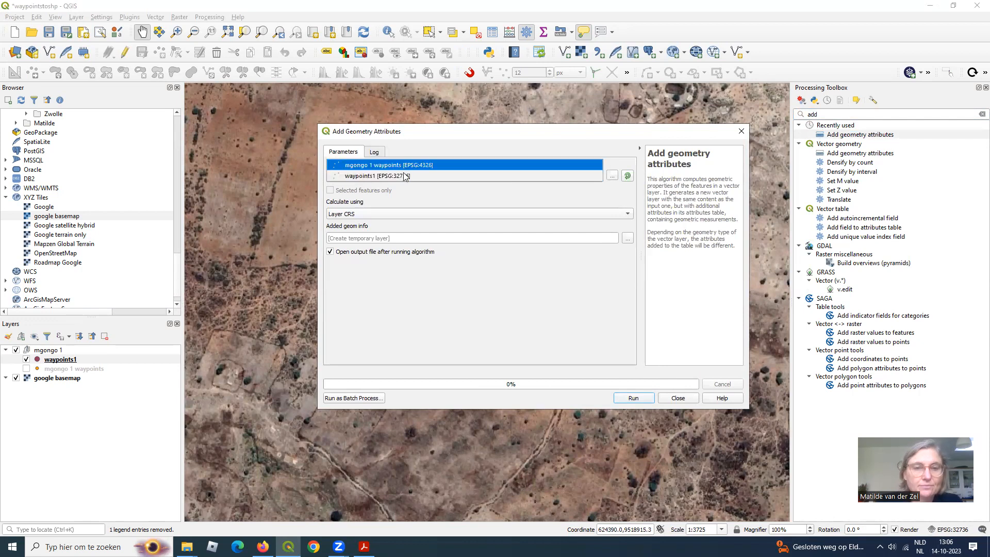
left_click(376, 177)
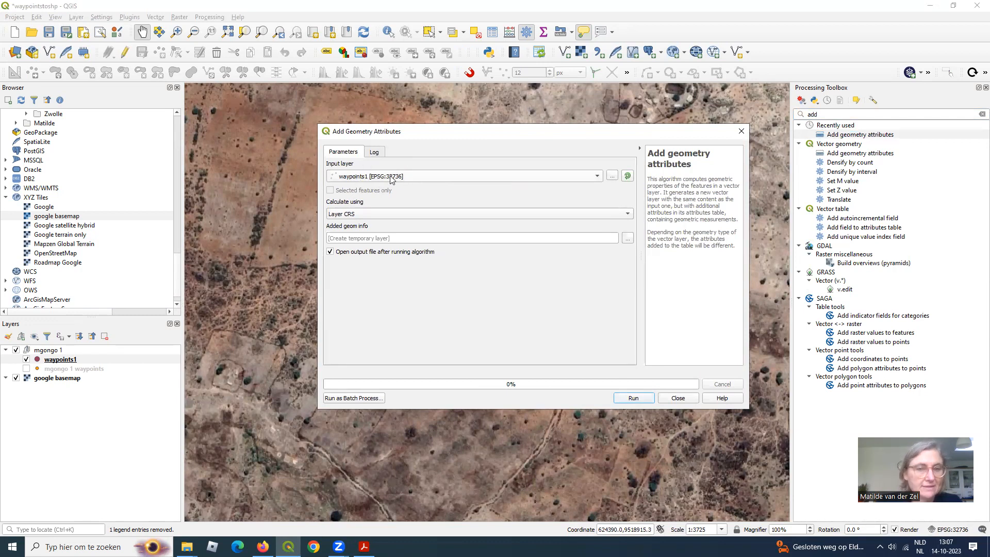
left_click(365, 212)
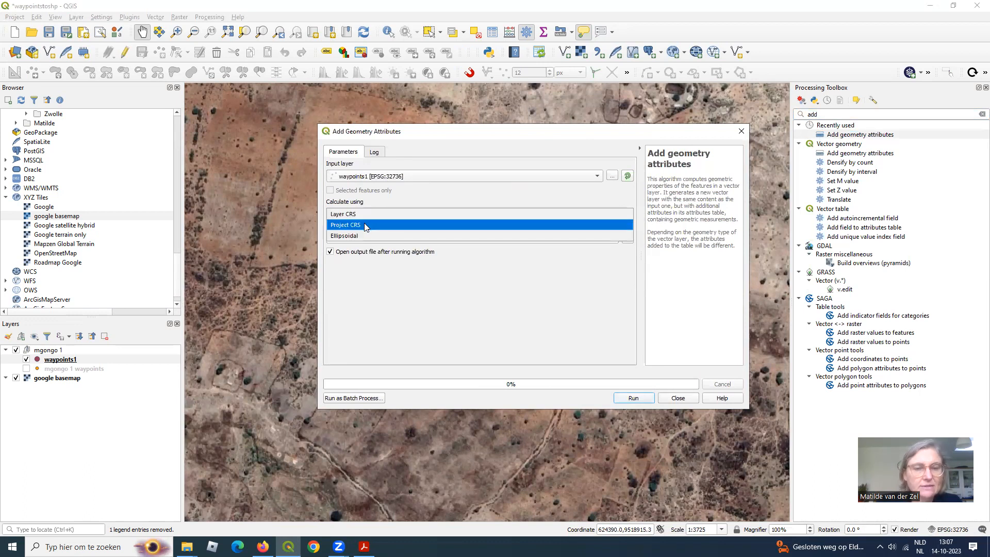
left_click(364, 226)
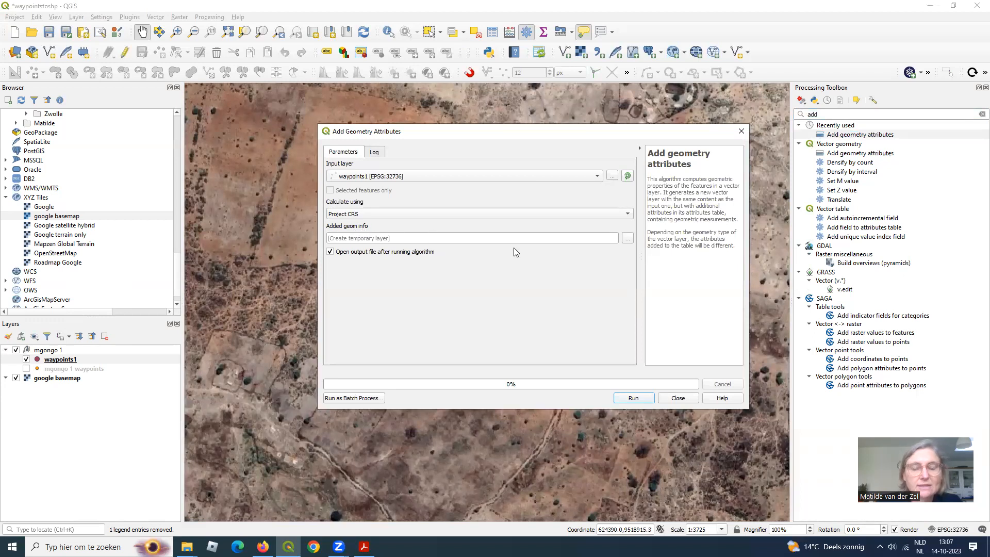
Set the output to a GeoPackage file named waypoints1XY in the Mgongo shp folder
left_click(628, 238)
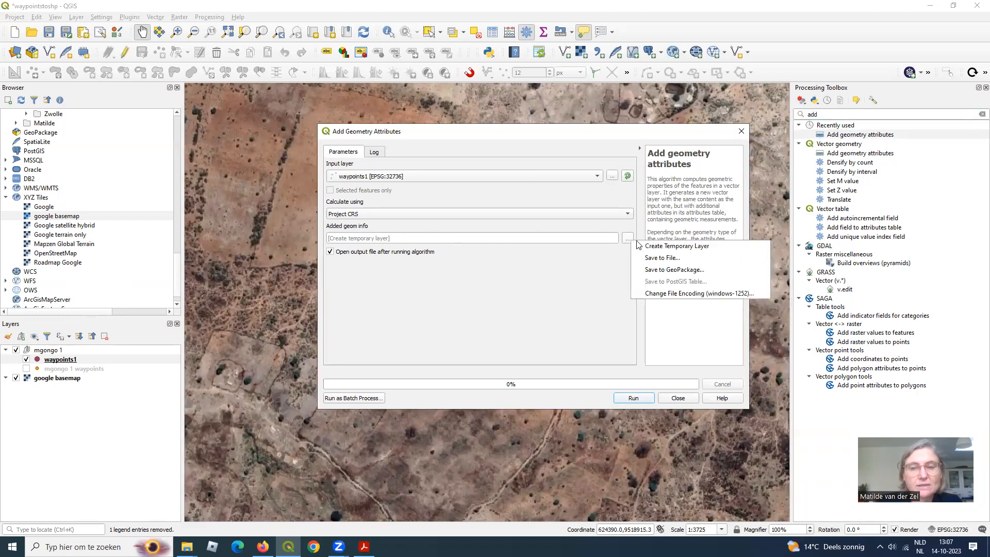
left_click(660, 259)
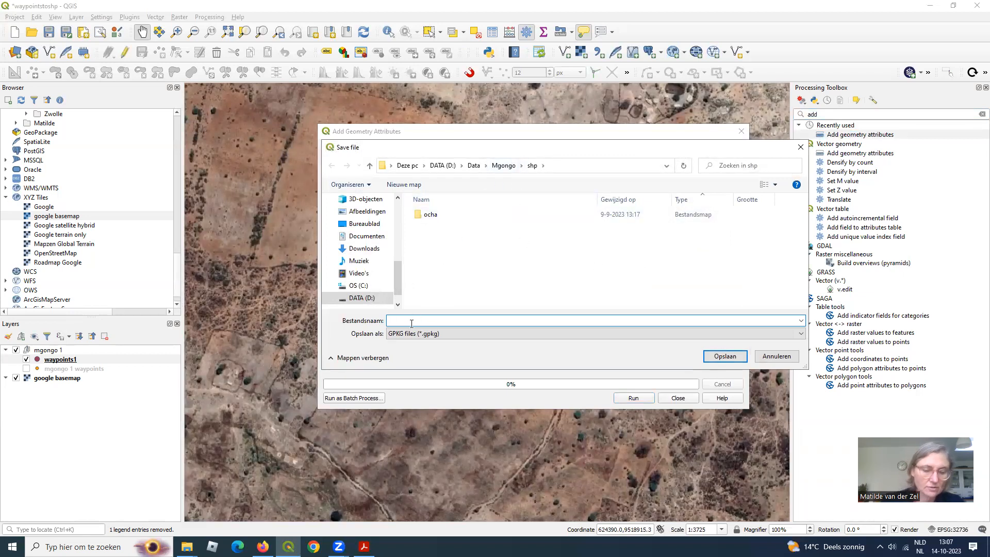
type("wayp")
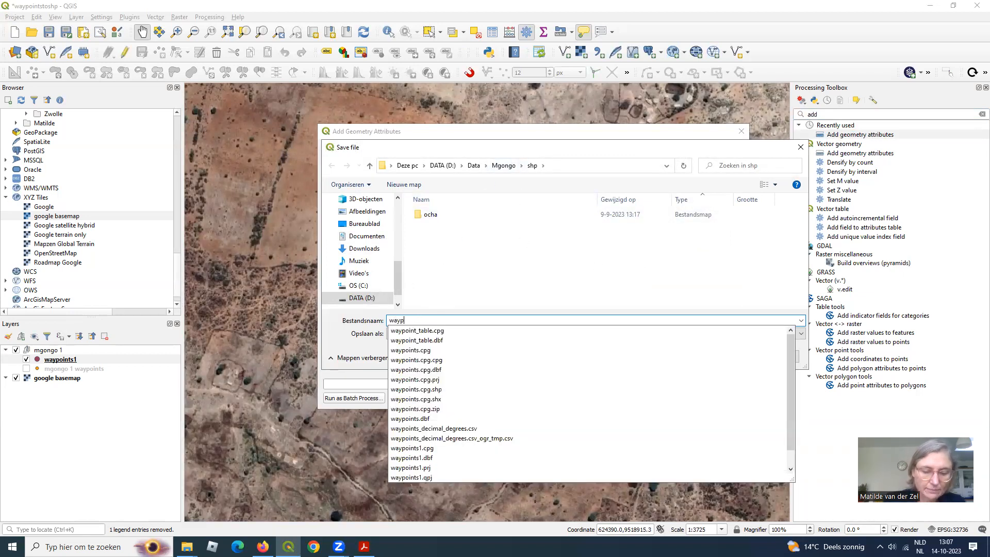
type("oints1?XY")
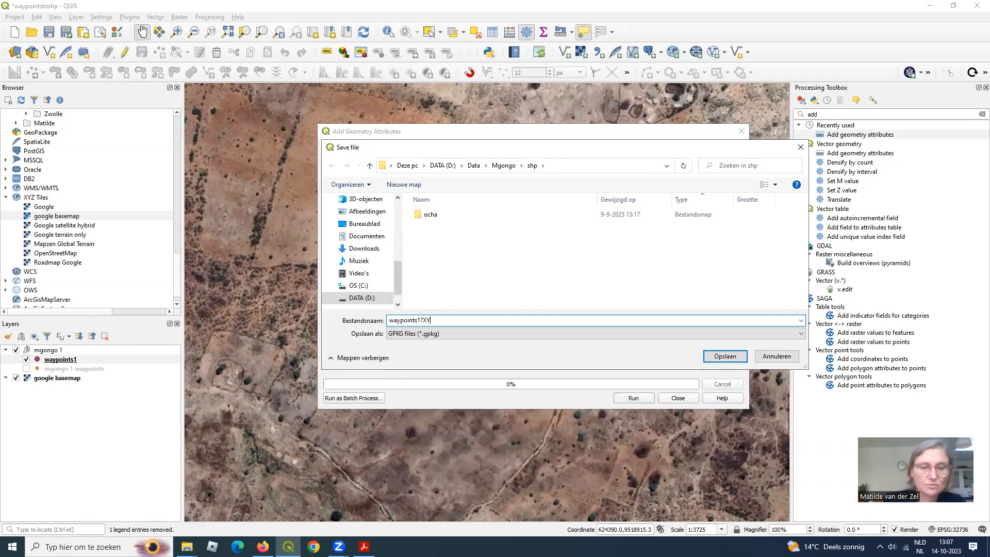
key("BackSpace")
key("BackSpace")
key("BackSpace")
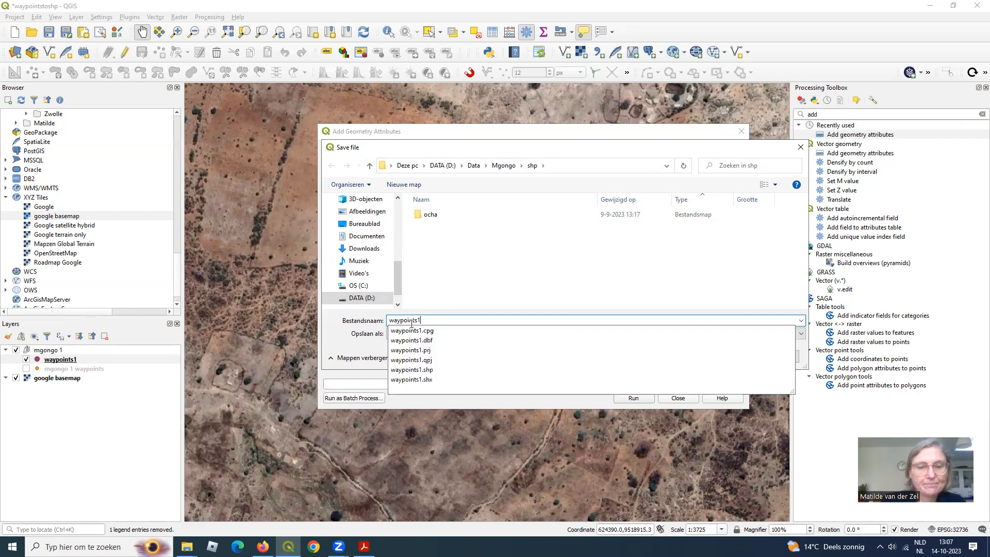
type("XY")
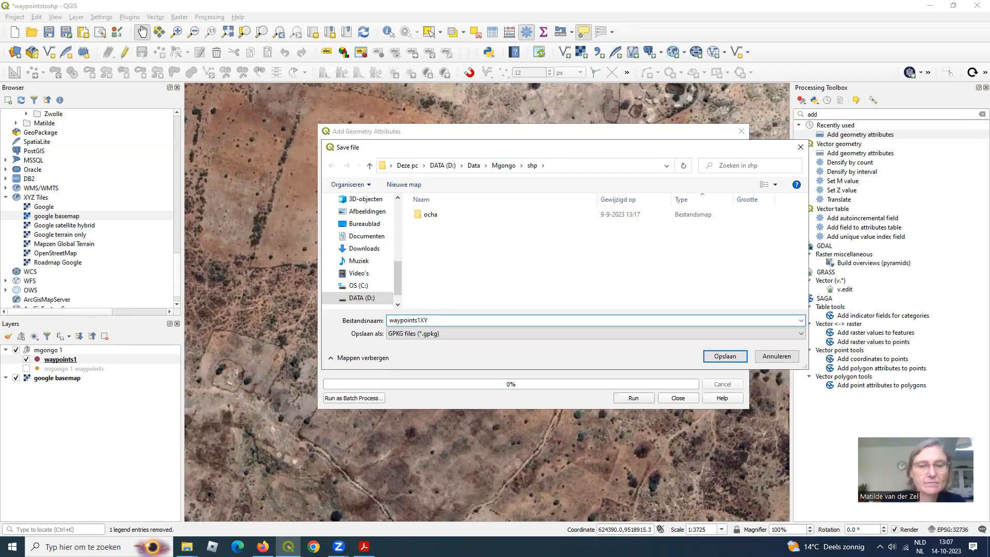
left_click(727, 356)
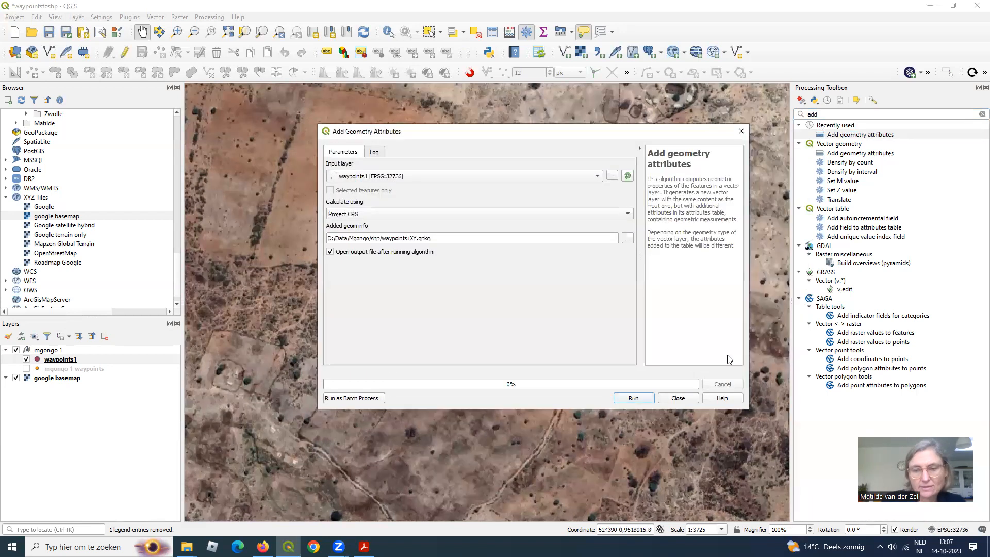
left_click(414, 238)
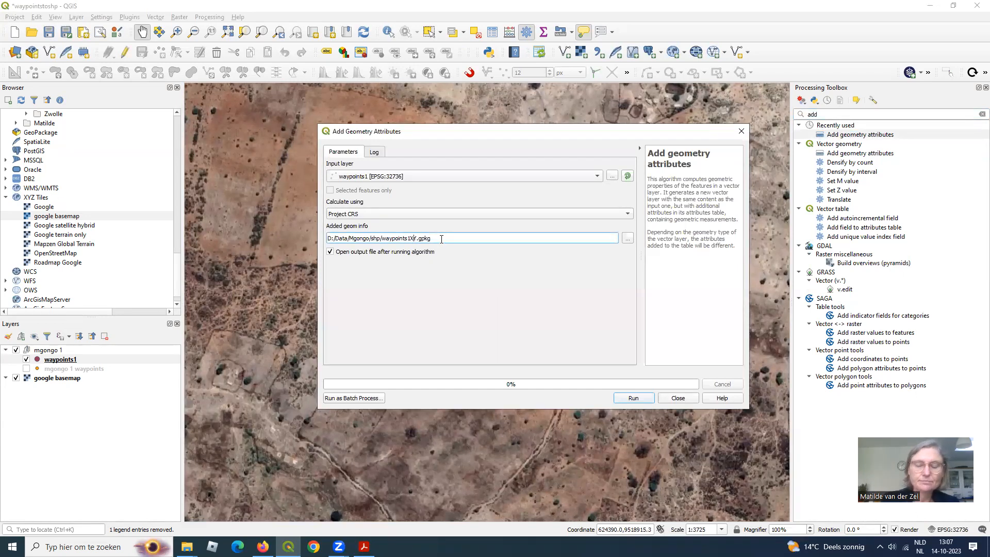
key("BackSpace")
key("BackSpace")
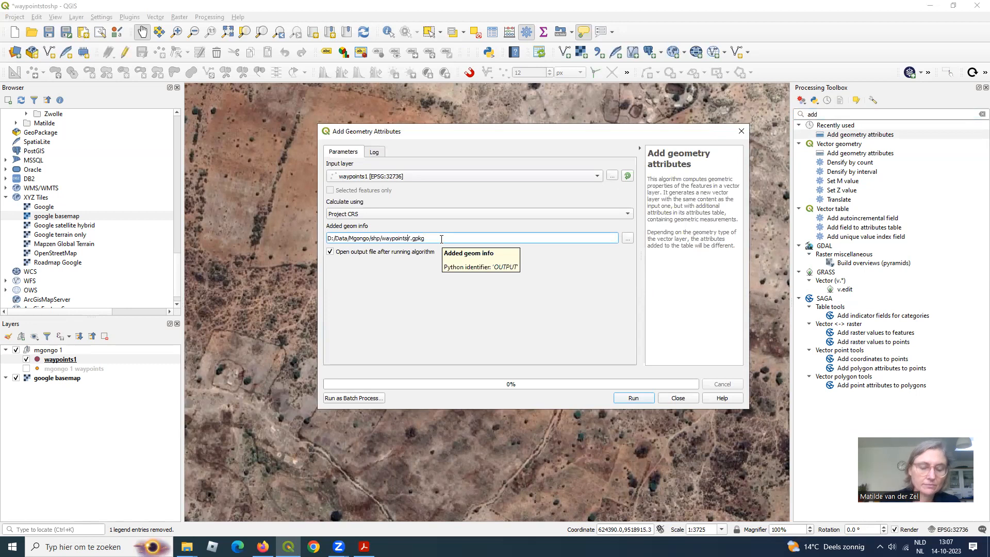
type("1X")
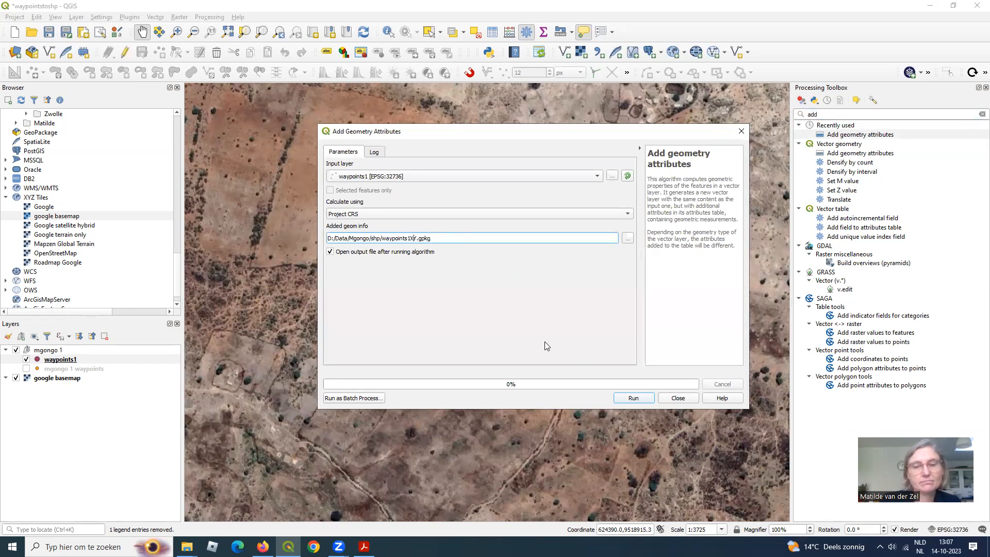
Run Add Geometry Attributes on the waypoints1 layer and close the dialog
left_click(634, 398)
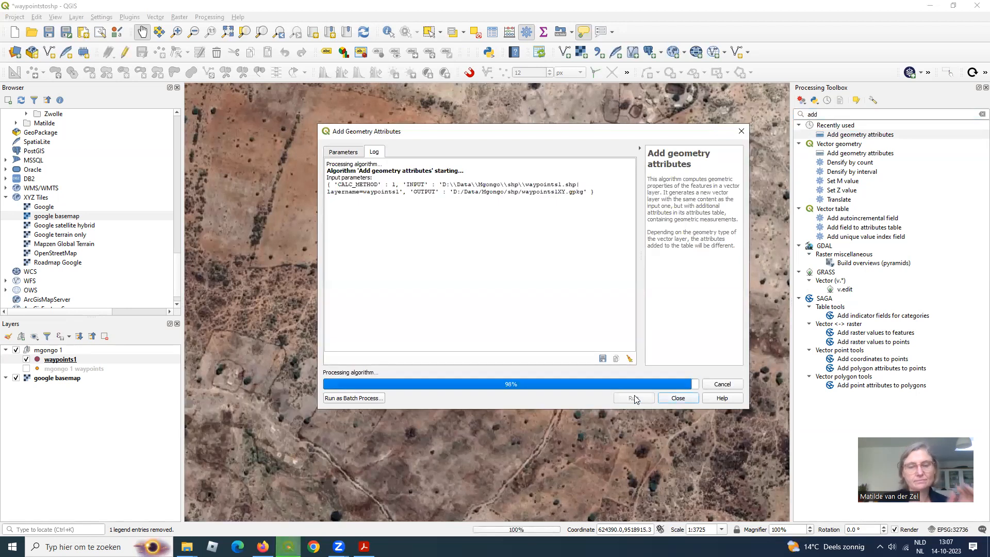
left_click(677, 398)
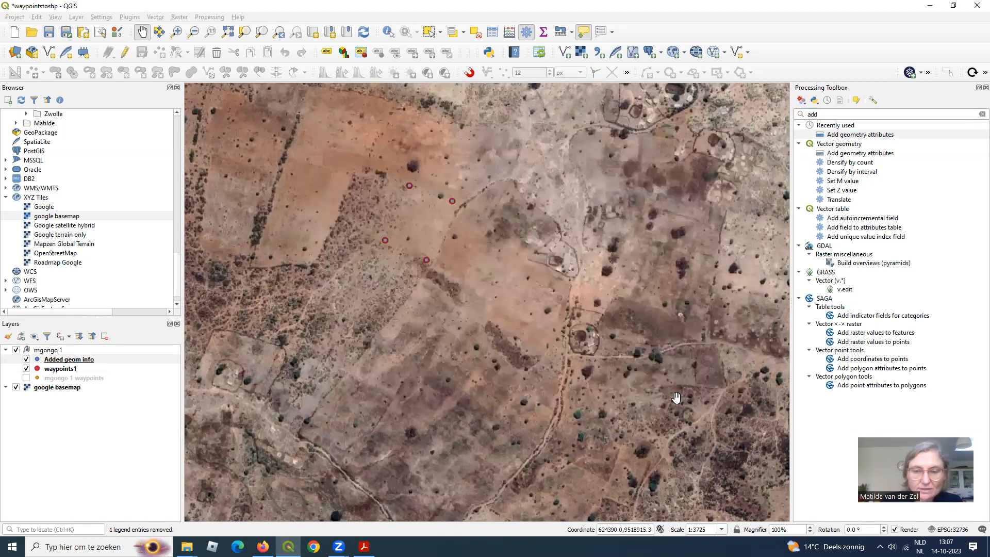
Check the source settings and provider information in the Added geom info layer's properties
right_click(75, 359)
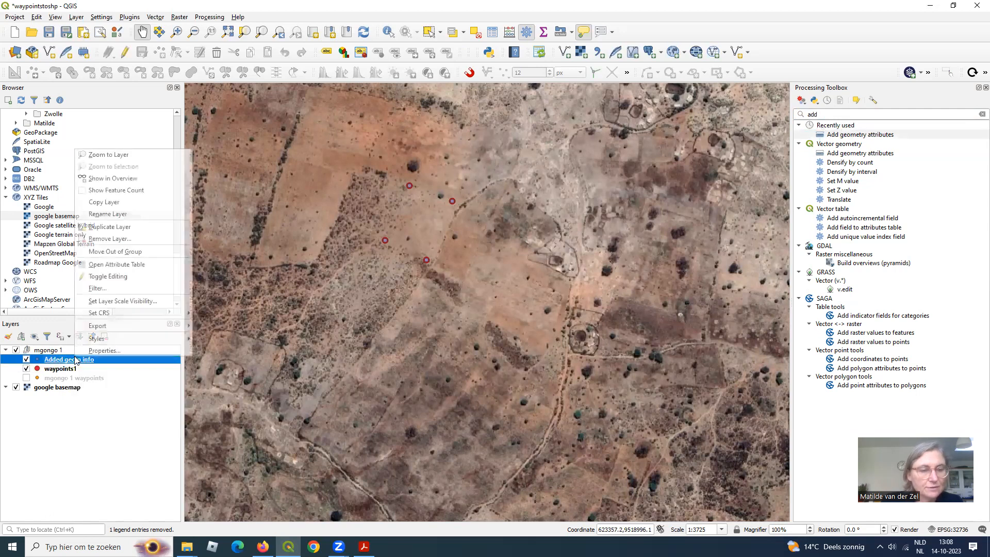
left_click(104, 350)
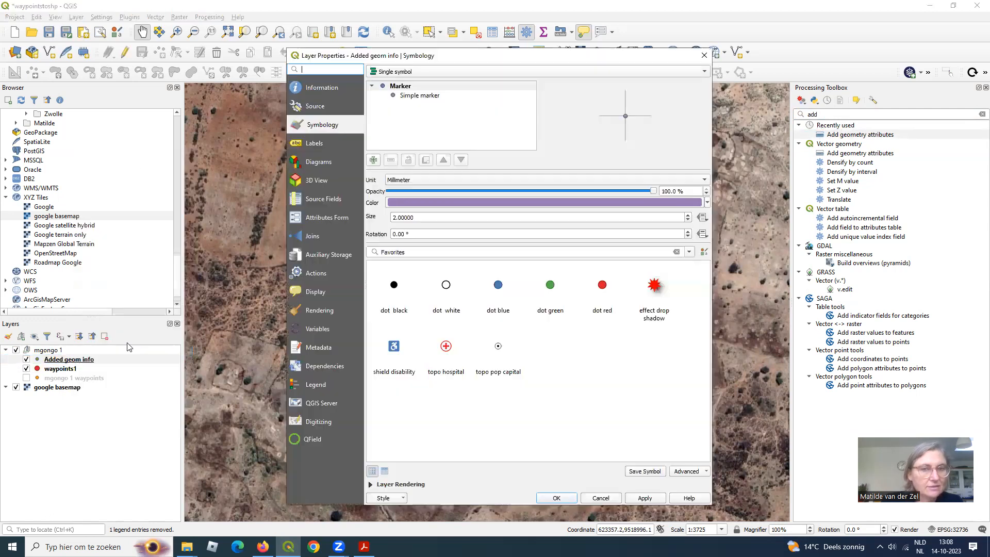
left_click(316, 106)
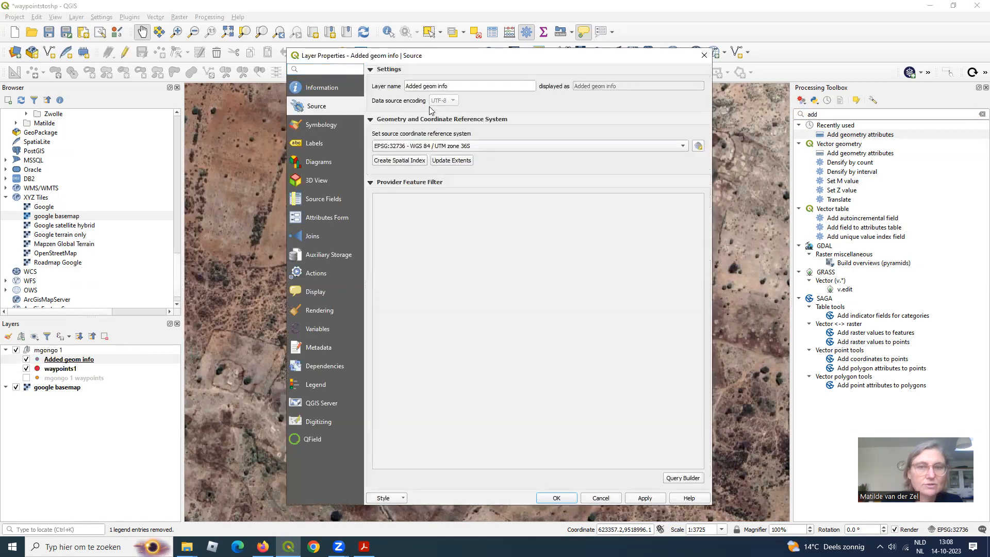
left_click(328, 87)
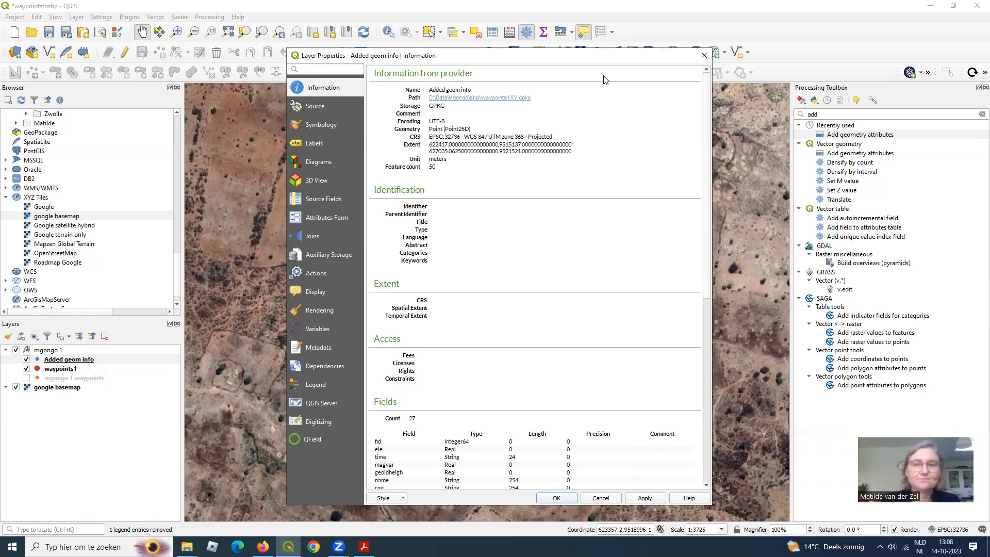
left_click(703, 57)
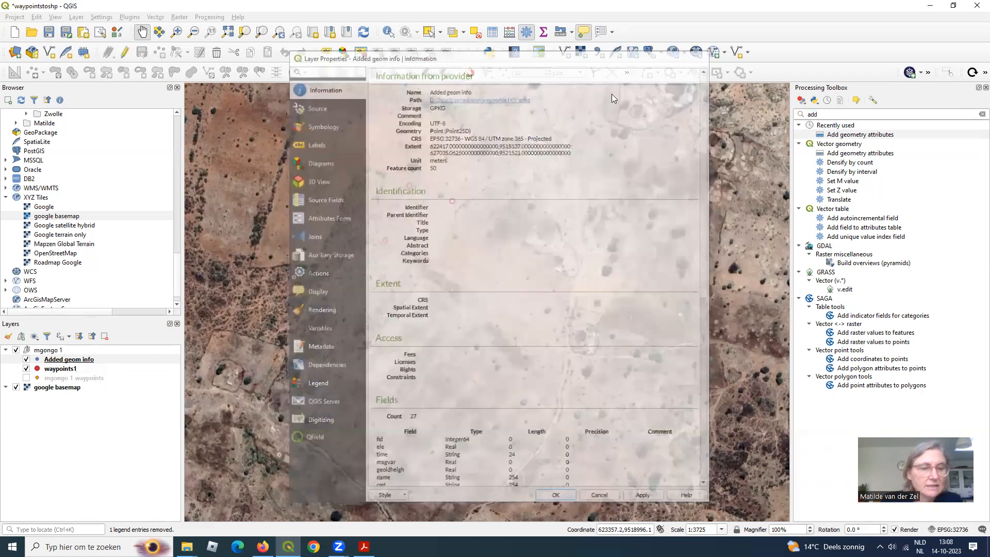
Examine the xcoord, ycoord and zcoord columns in the Added geom info layer's attribute table, then close the table
left_click(65, 359)
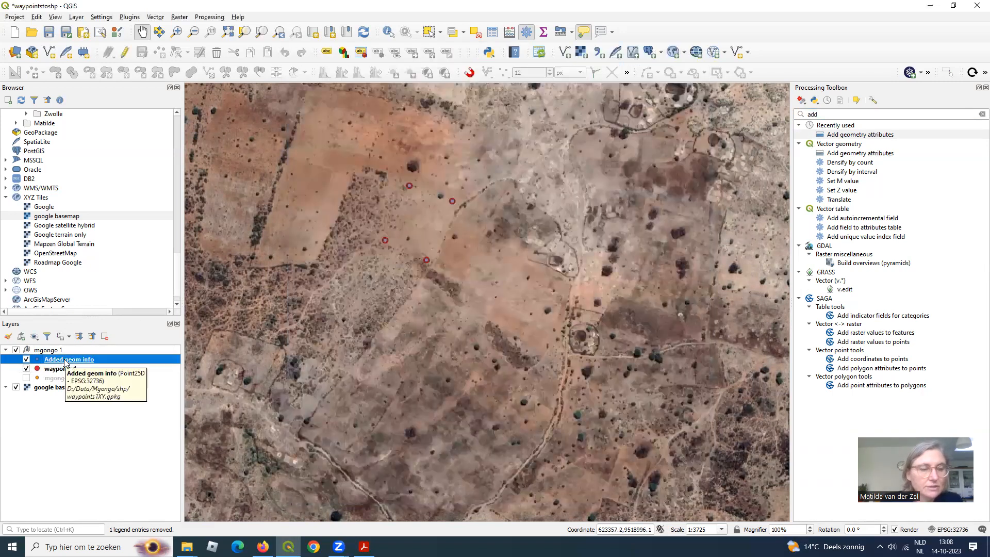
right_click(66, 361)
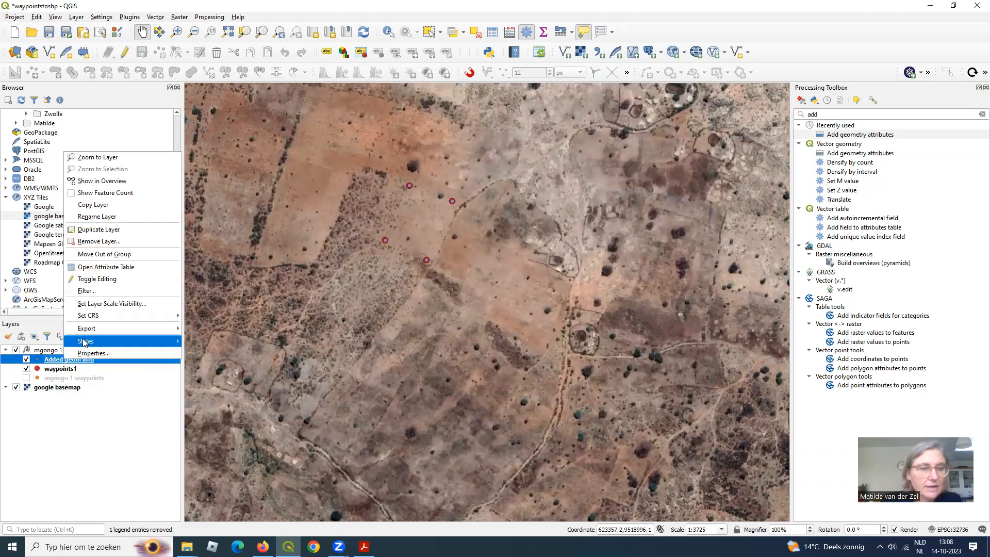
left_click(121, 270)
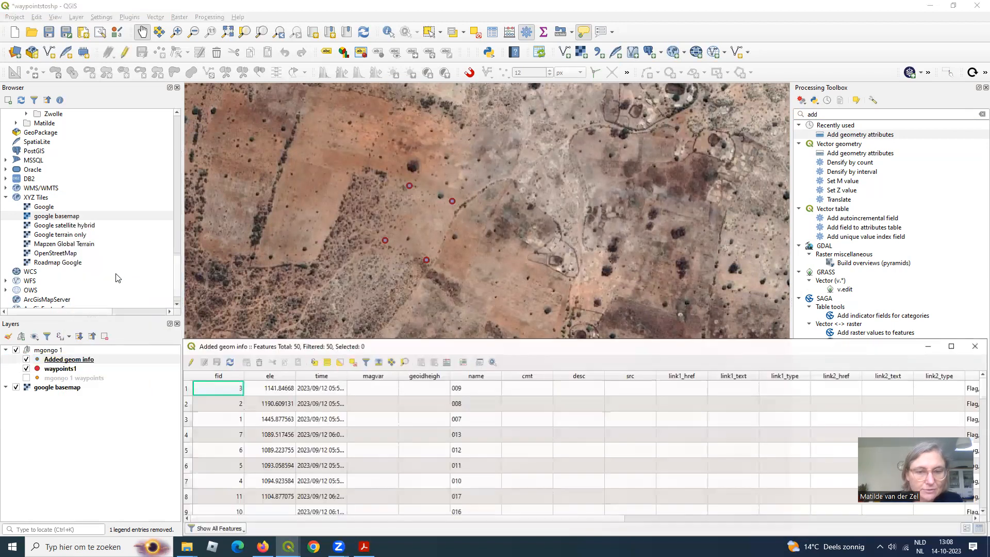
left_click_drag(202, 518, 555, 519)
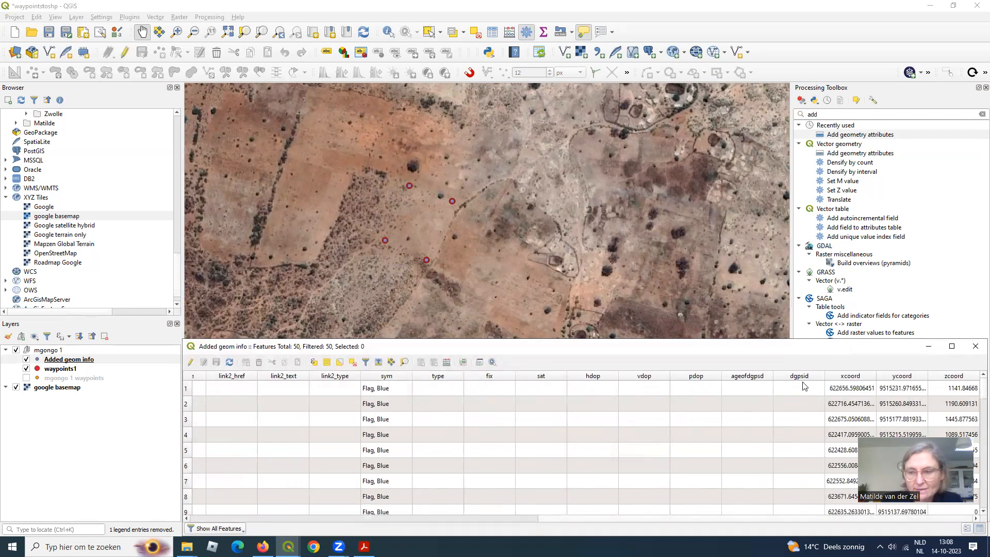
left_click_drag(827, 352, 371, 354)
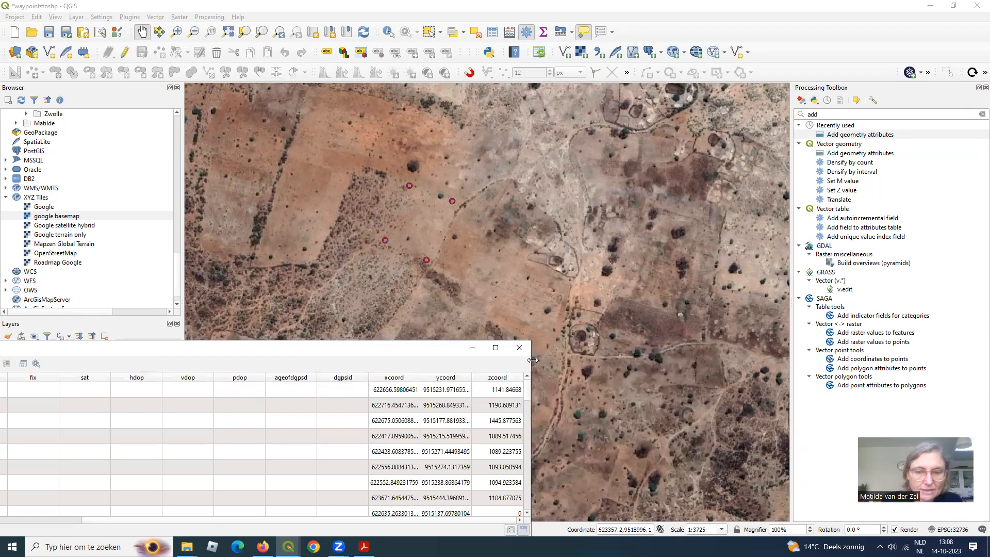
left_click_drag(532, 360, 718, 360)
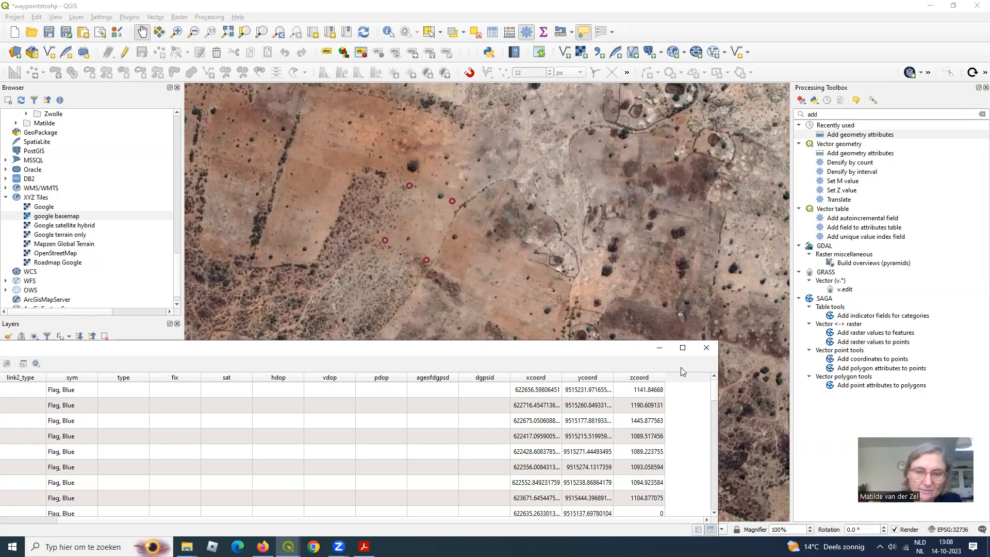
left_click(707, 349)
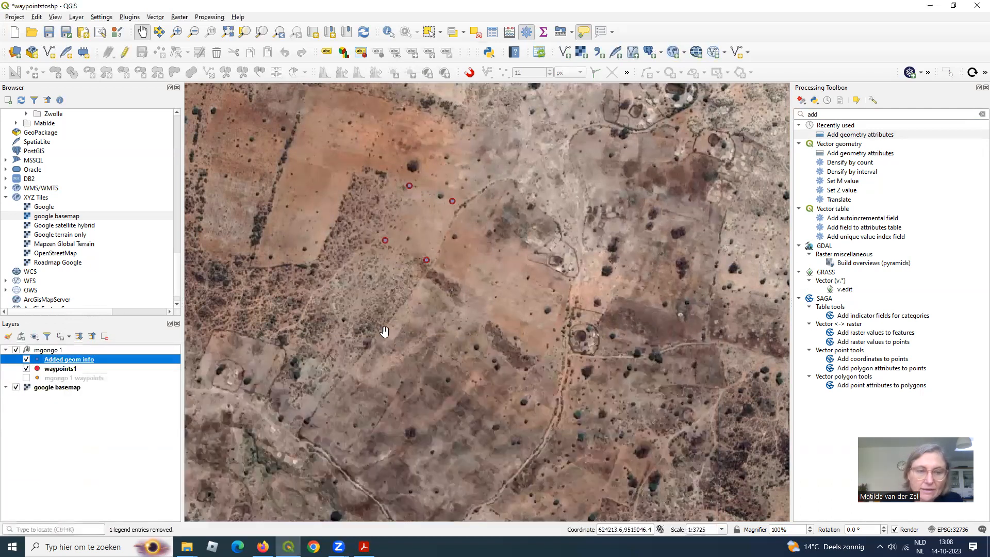
Set the fill color of the Added geom info layer's simple marker to green #71d715
double_click(38, 361)
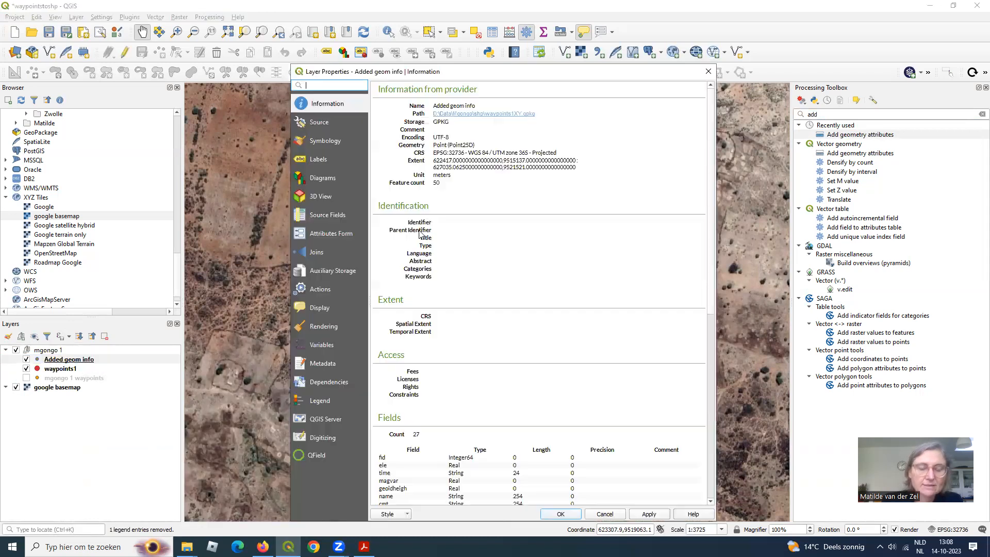
left_click(313, 142)
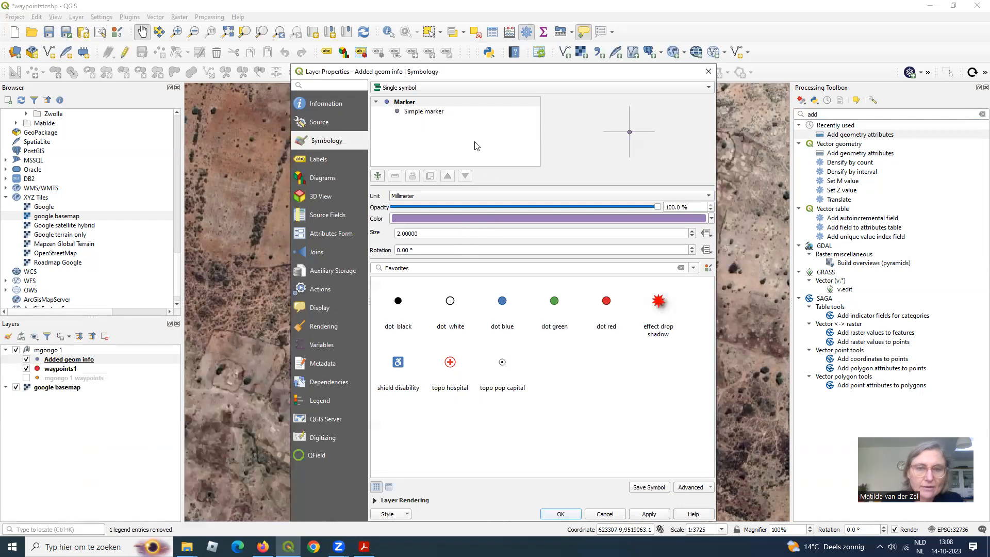
left_click(442, 115)
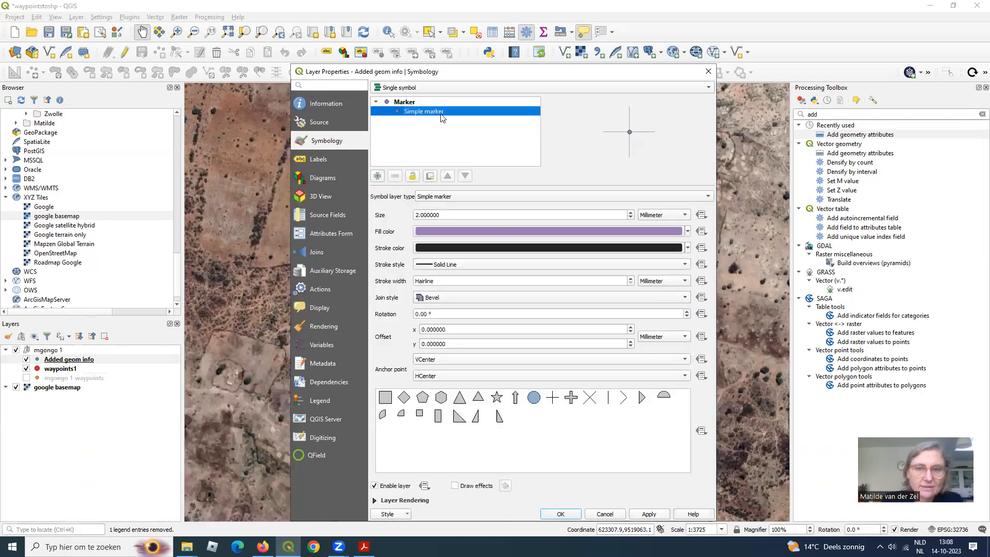
left_click(549, 230)
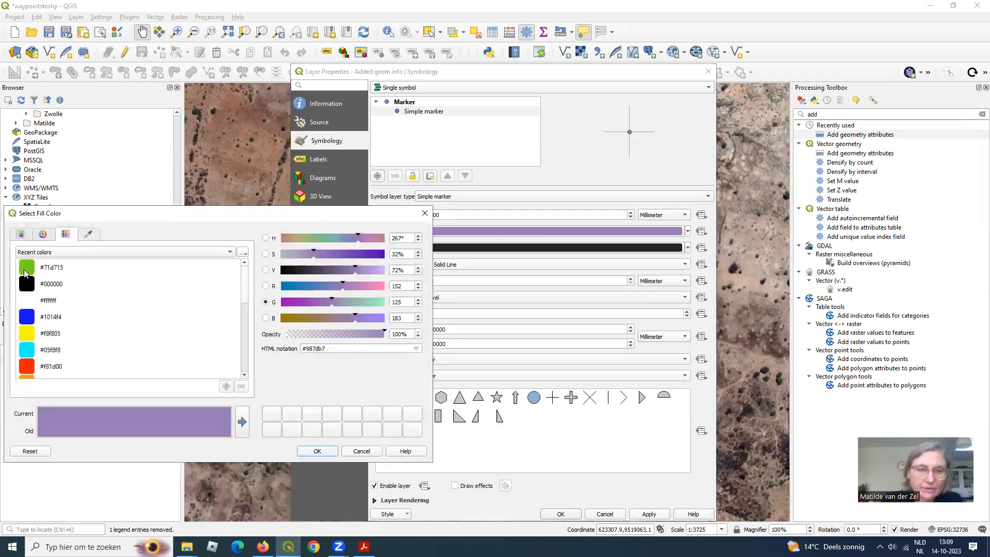
left_click(24, 269)
left_click(317, 451)
left_click(561, 514)
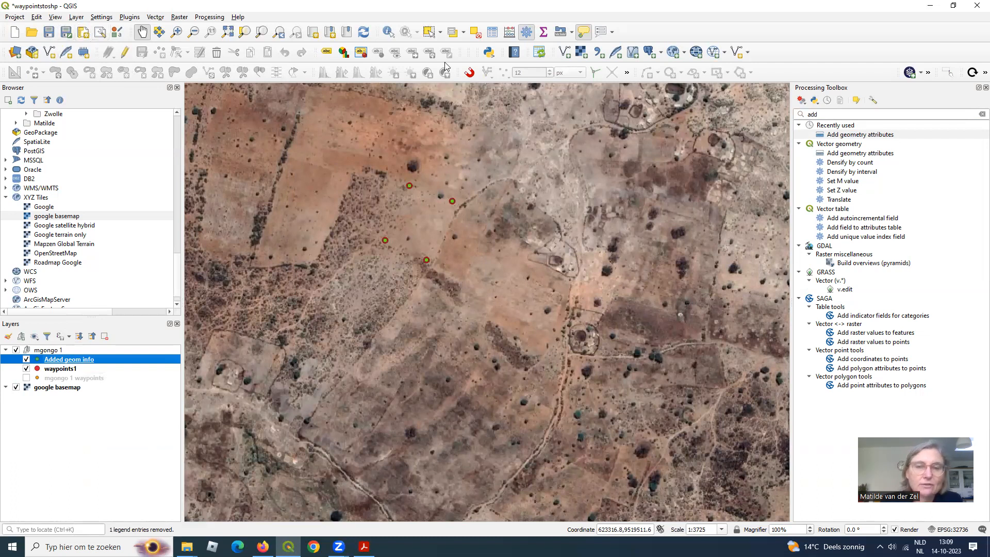
Enable snapping and start creating a new shapefile layer
left_click(469, 73)
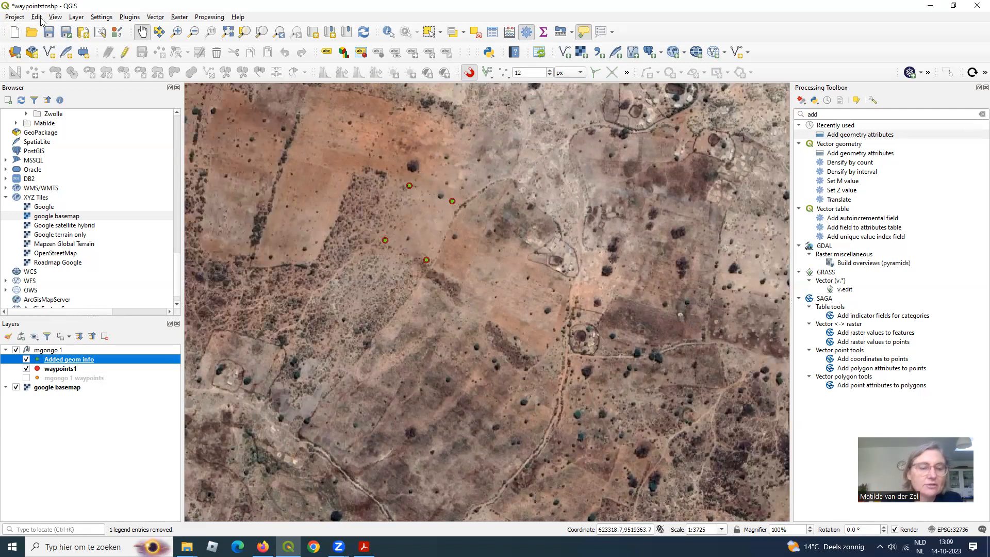
left_click(77, 18)
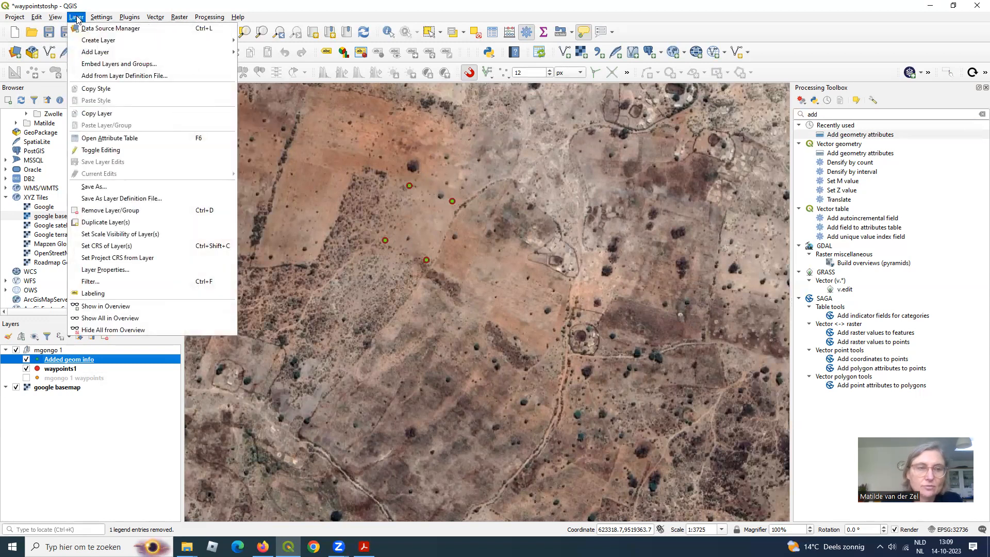
mouse_move(140, 52)
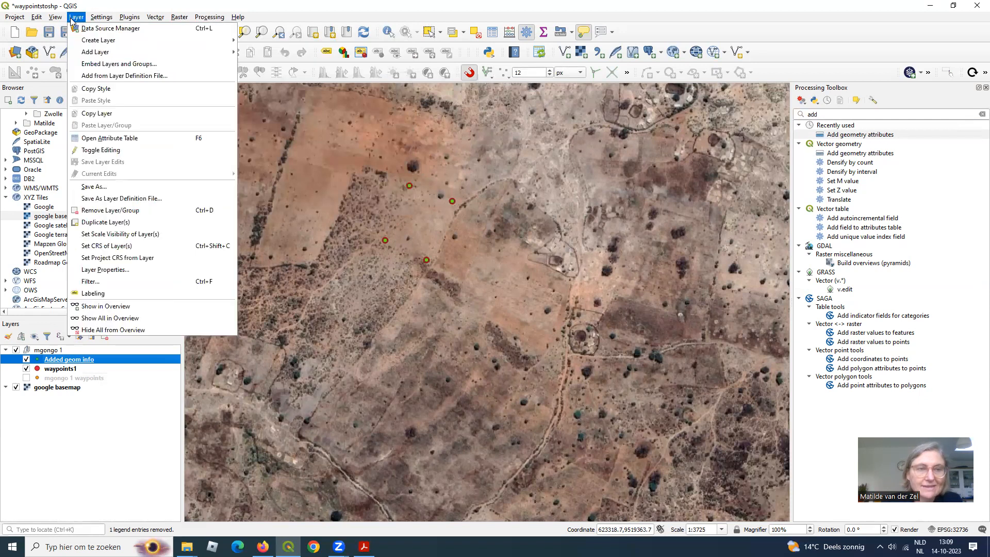
mouse_move(84, 44)
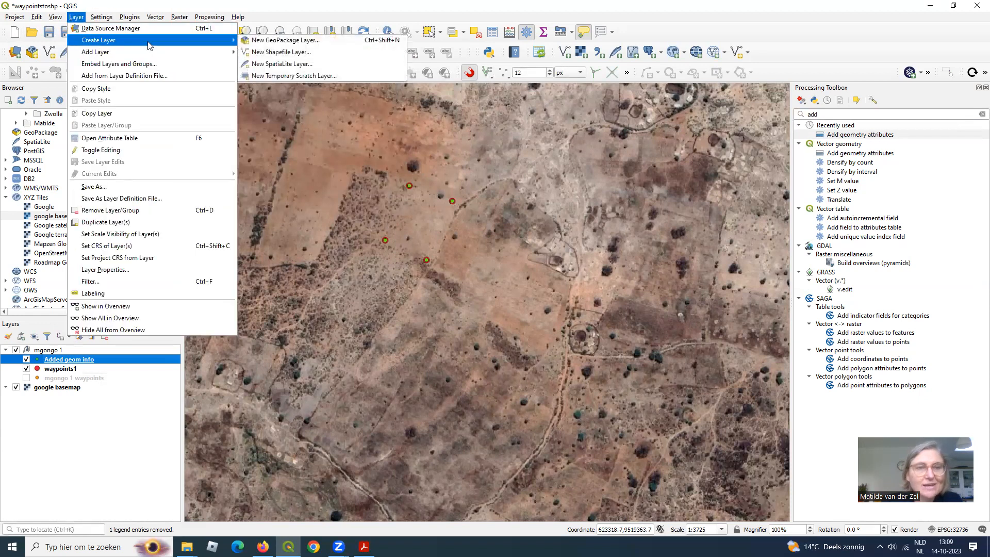
left_click(283, 53)
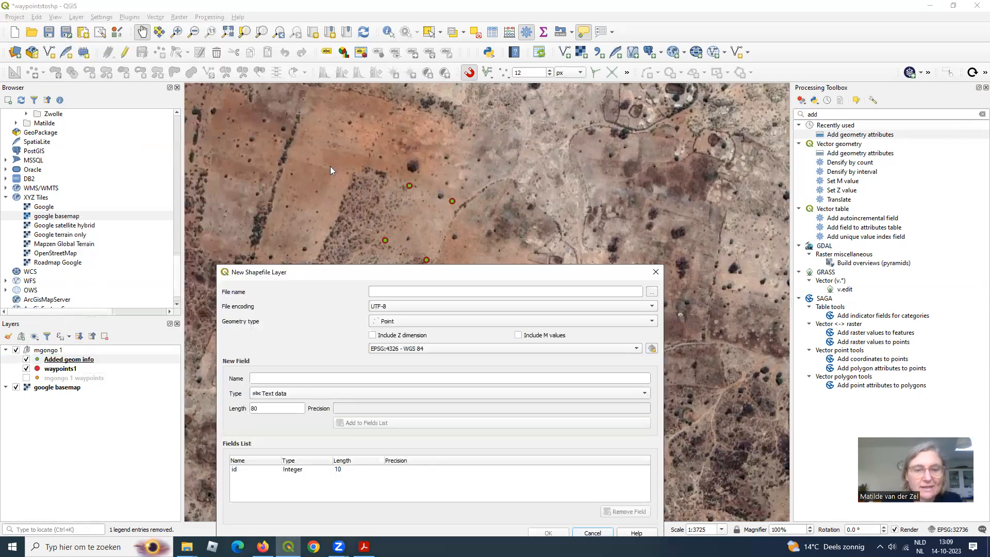
left_click_drag(376, 271, 397, 124)
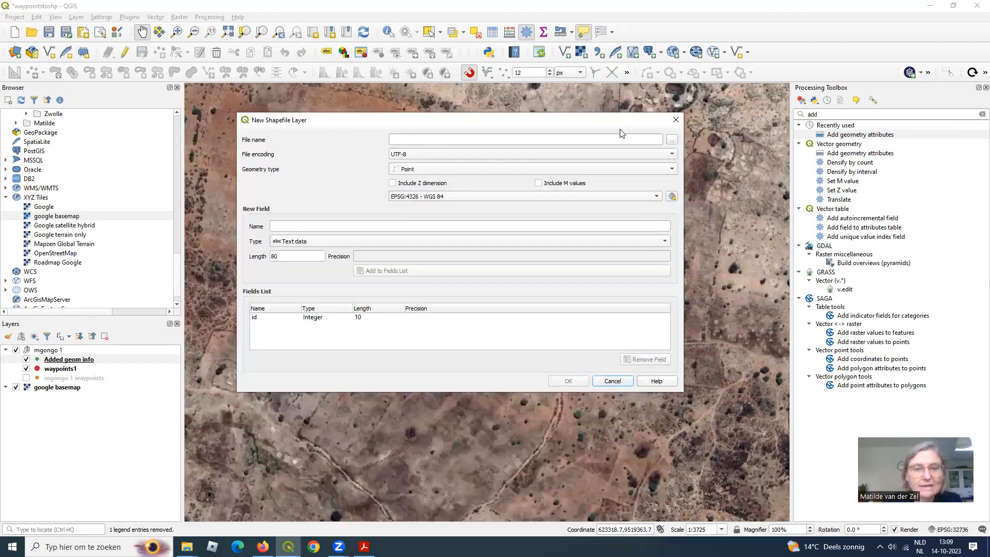
Set the new shapefile's file name to waypoints1polygon in the Mgongo shp folder
left_click(673, 140)
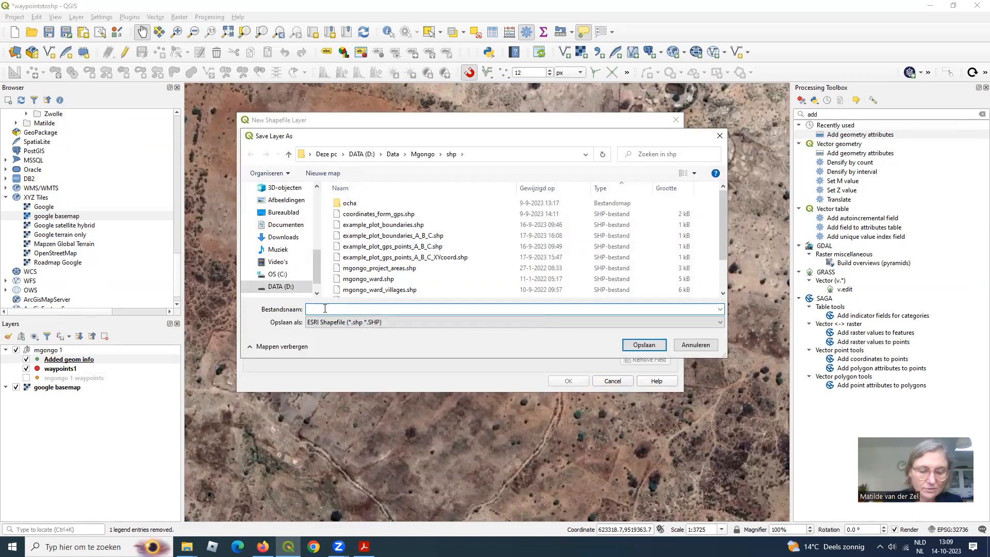
type("waypoint")
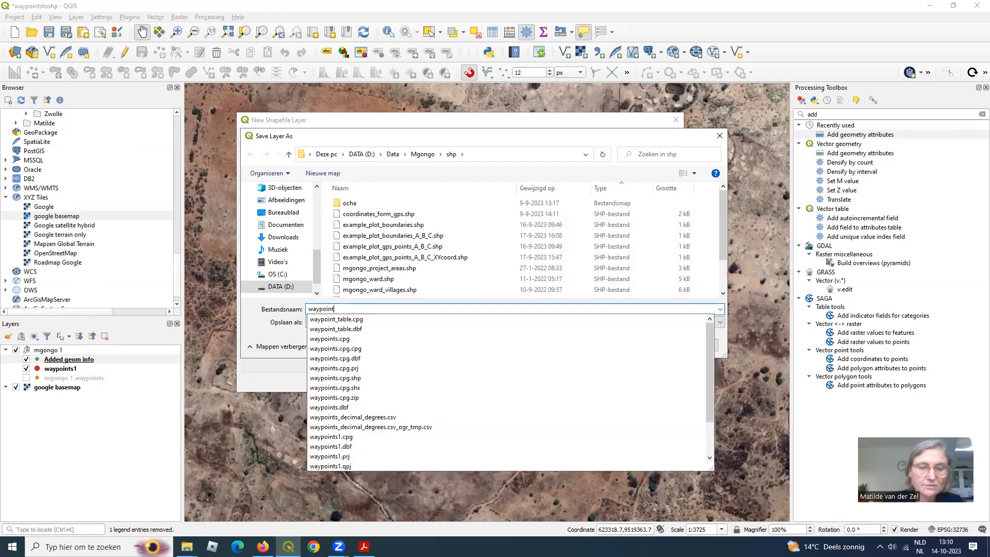
type("s1")
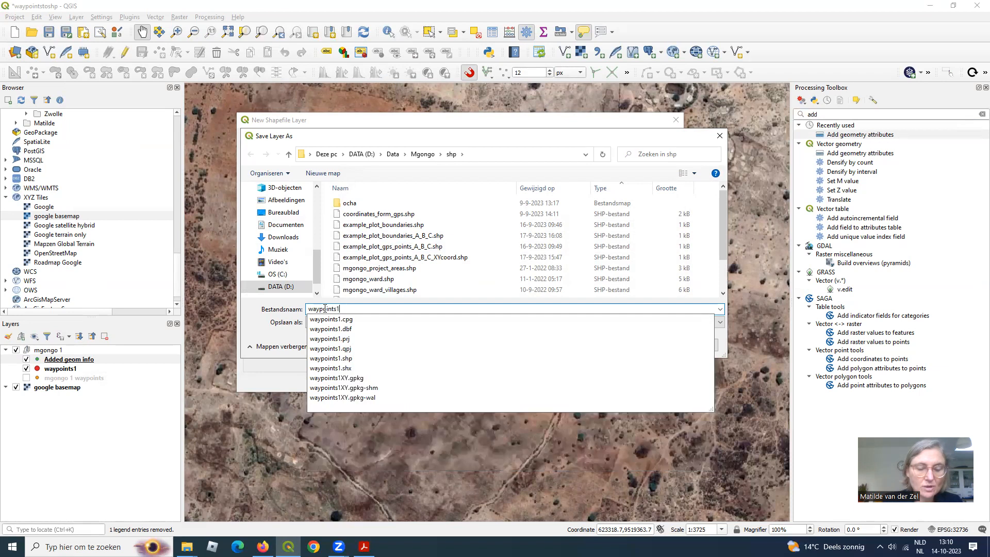
type("polygon")
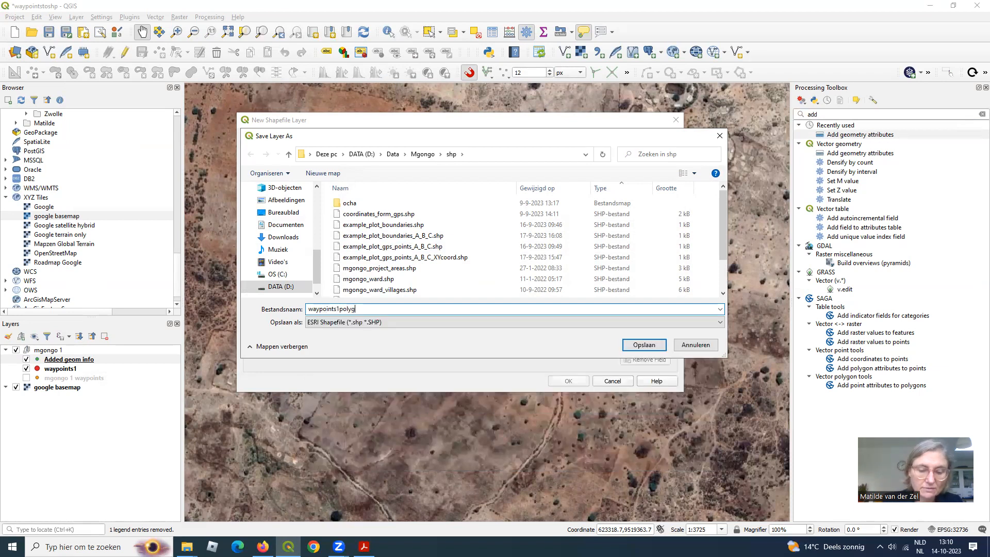
left_click(644, 345)
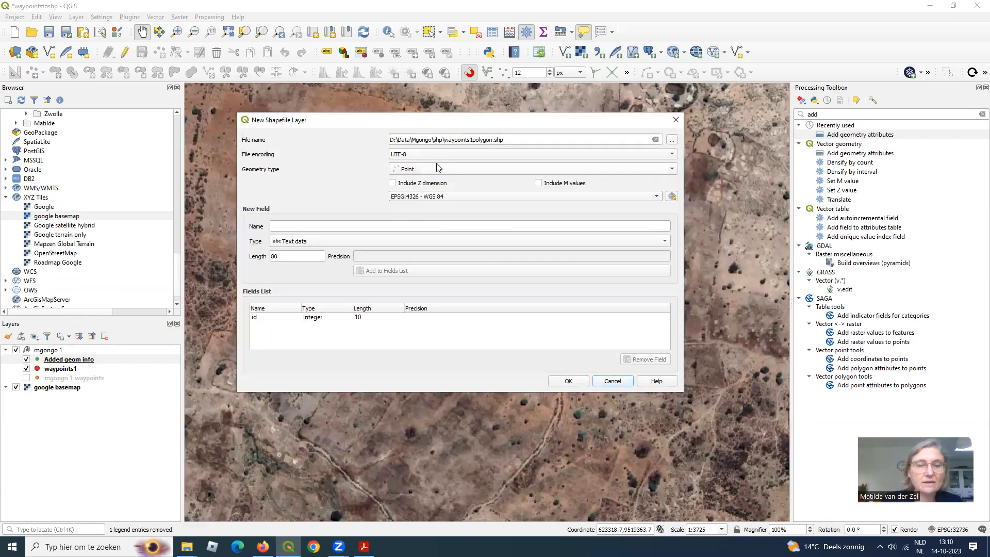
Set the new layer's geometry type to Polygon and its CRS to the Project CRS, EPSG:32736 - WGS 84 / UTM zone 36S
left_click(439, 171)
left_click(432, 192)
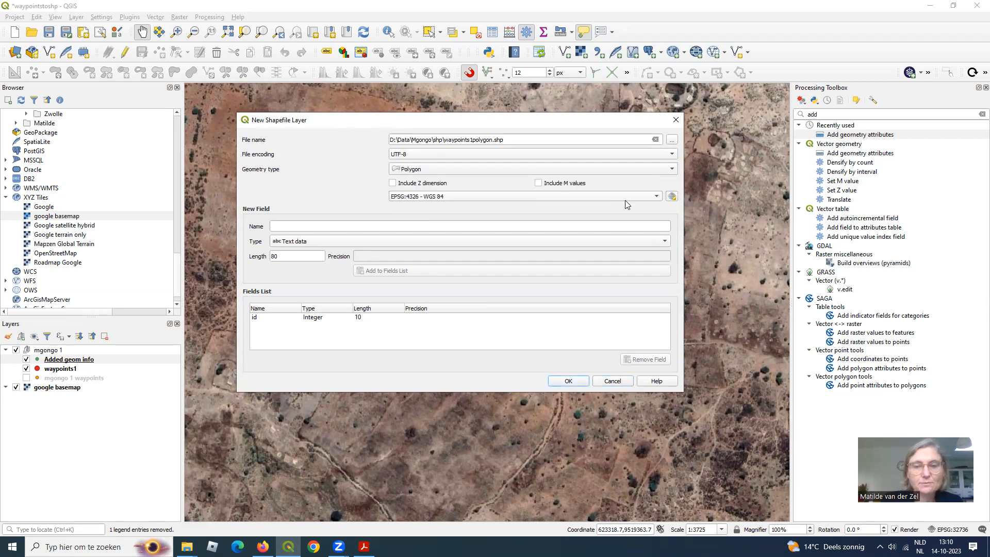
left_click(658, 197)
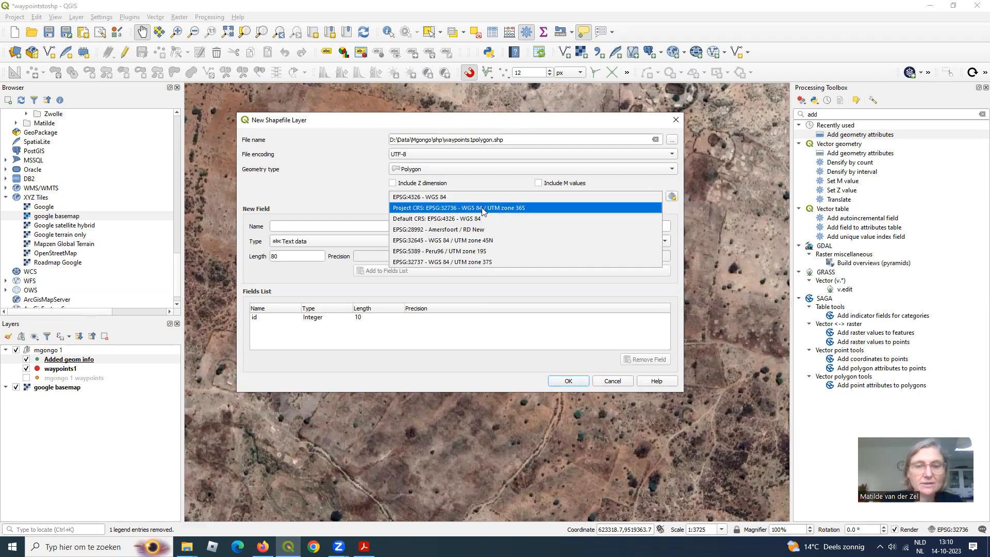
left_click(525, 208)
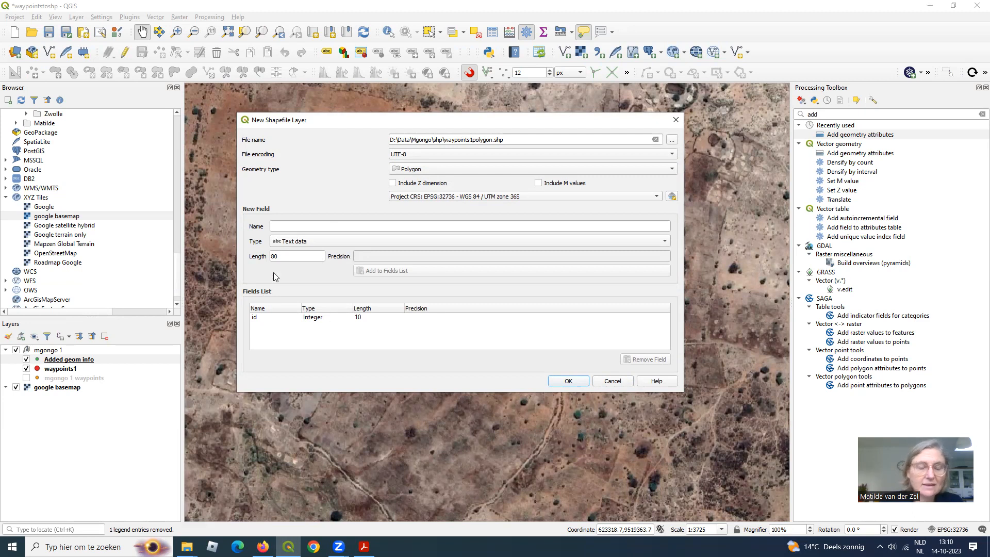
Add a text field called Name with length 80 to the new shapefile's fields list
left_click(287, 227)
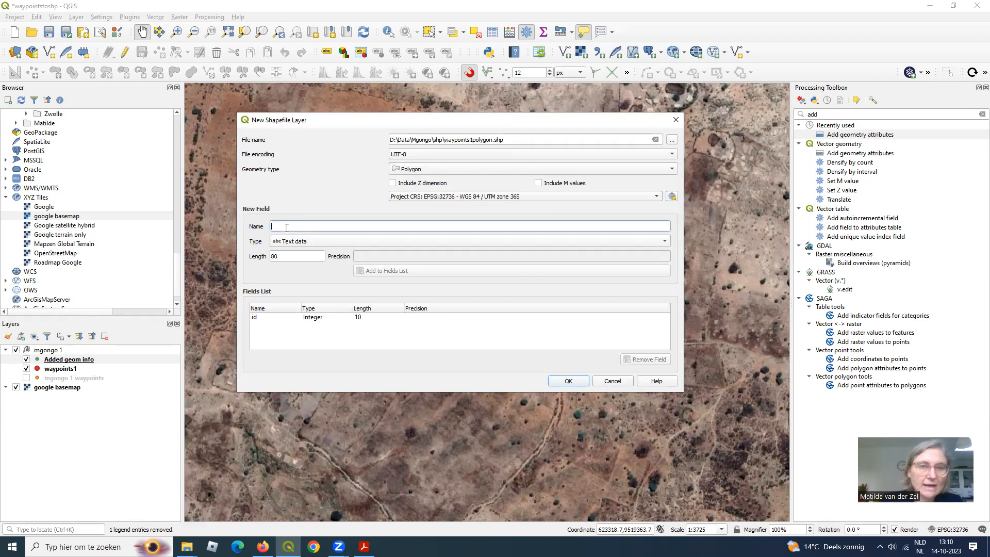
type("Name")
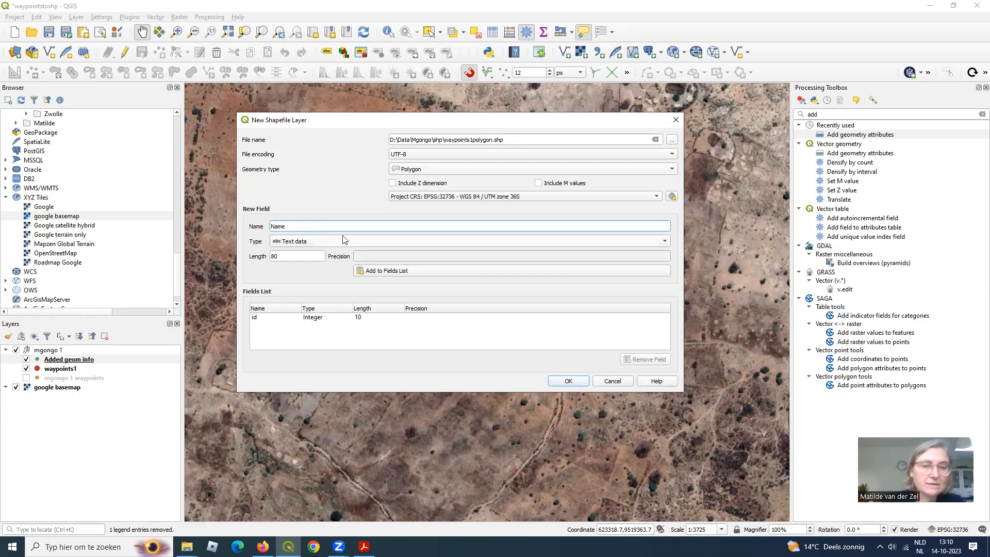
left_click(382, 274)
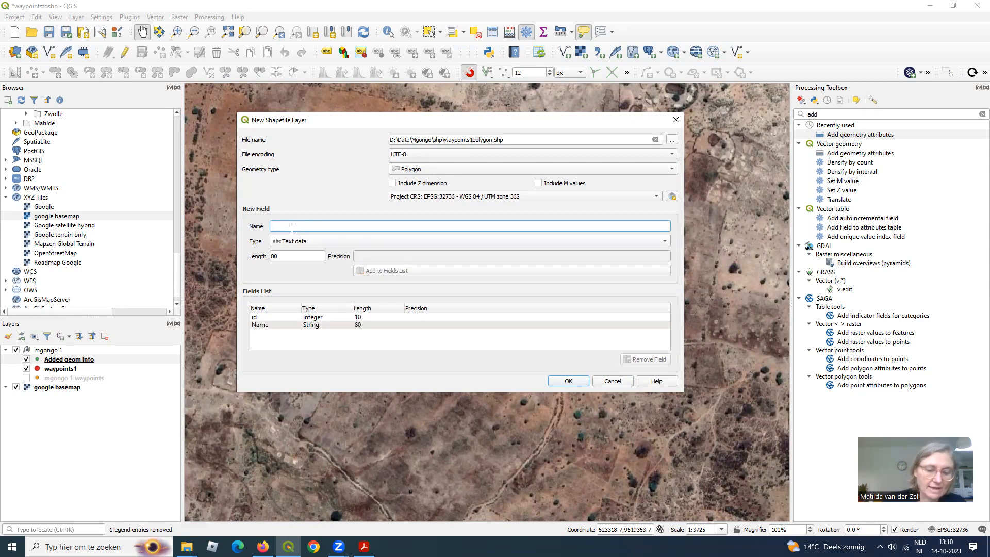
Add a whole-number field called X with length 10 to the new shapefile's fields list
type("X")
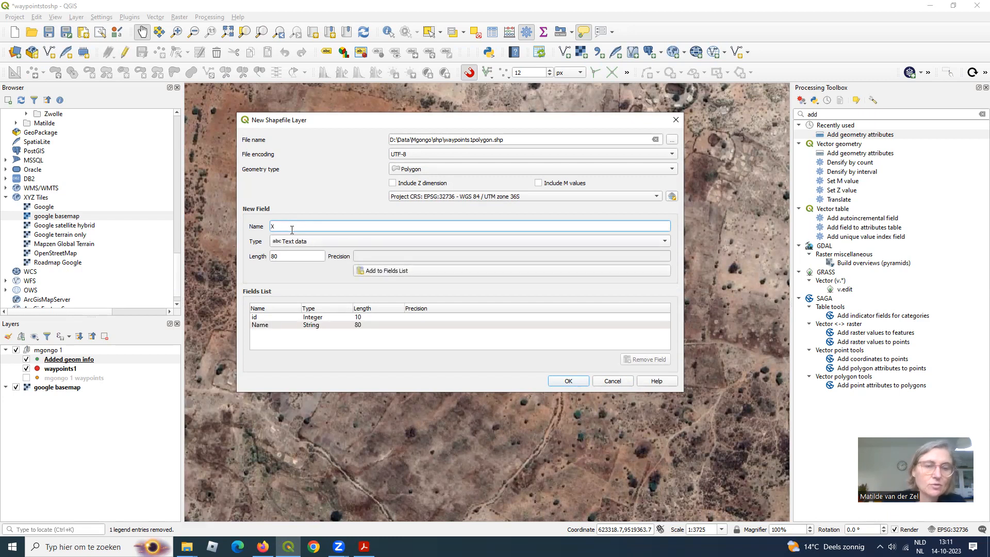
left_click(299, 242)
left_click(301, 251)
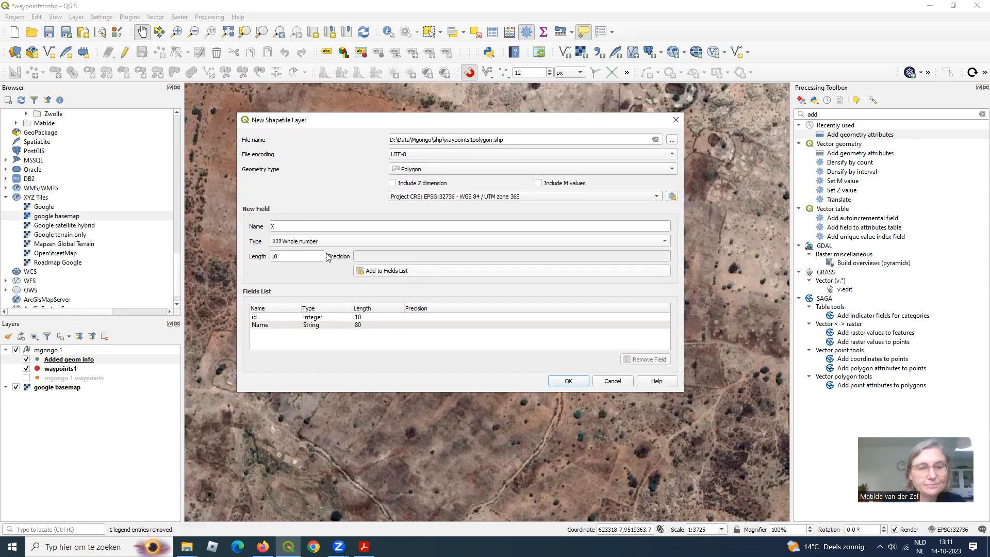
left_click(392, 272)
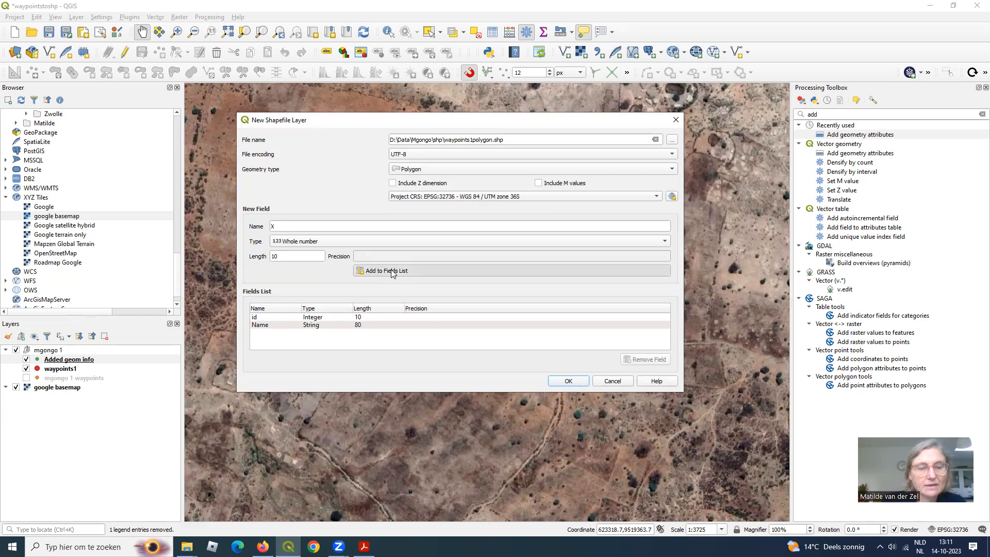
Remove the X field from the new shapefile's fields list
left_click(286, 226)
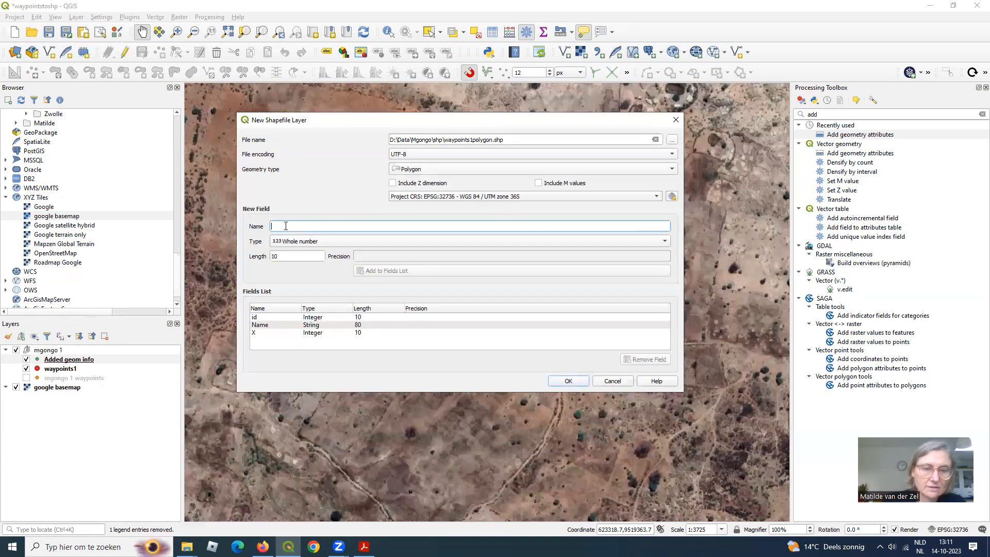
left_click(310, 332)
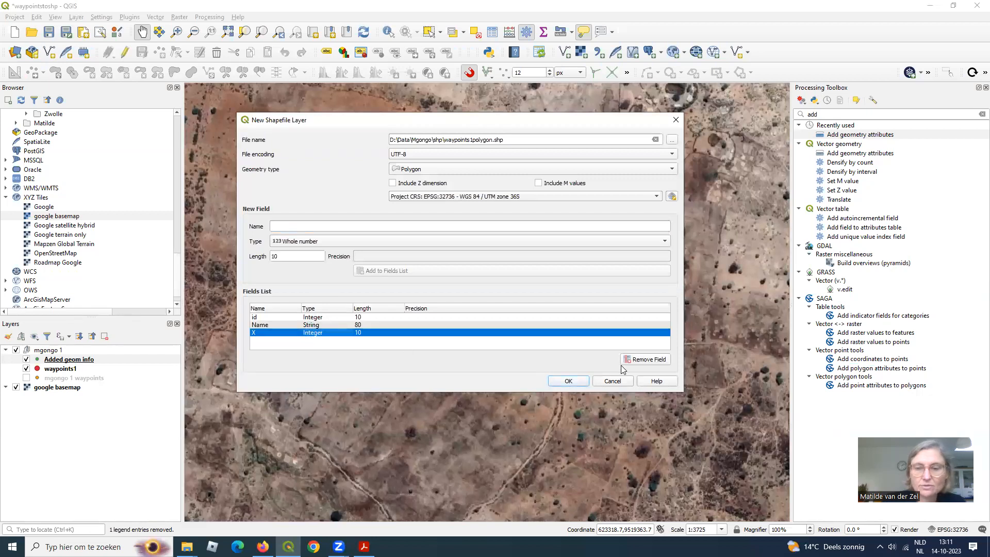
left_click(651, 361)
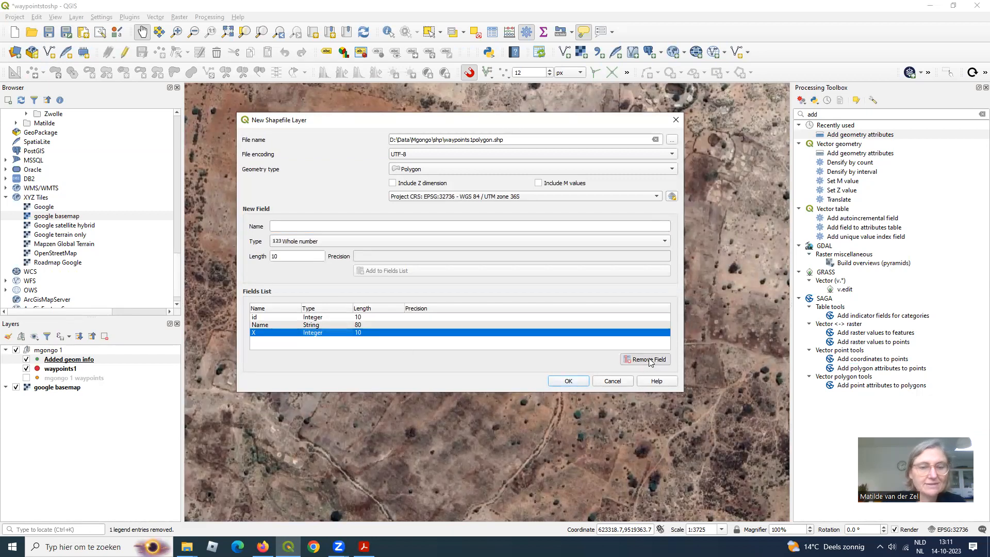
Add a whole-number field called Aream2 with length 10 to the fields list and create the shapefile layer
left_click(292, 228)
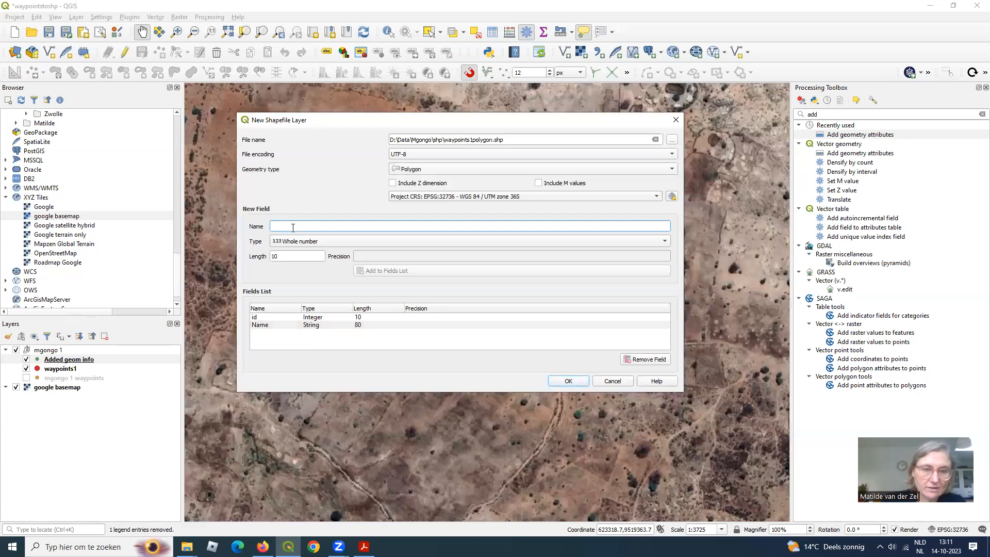
type("A")
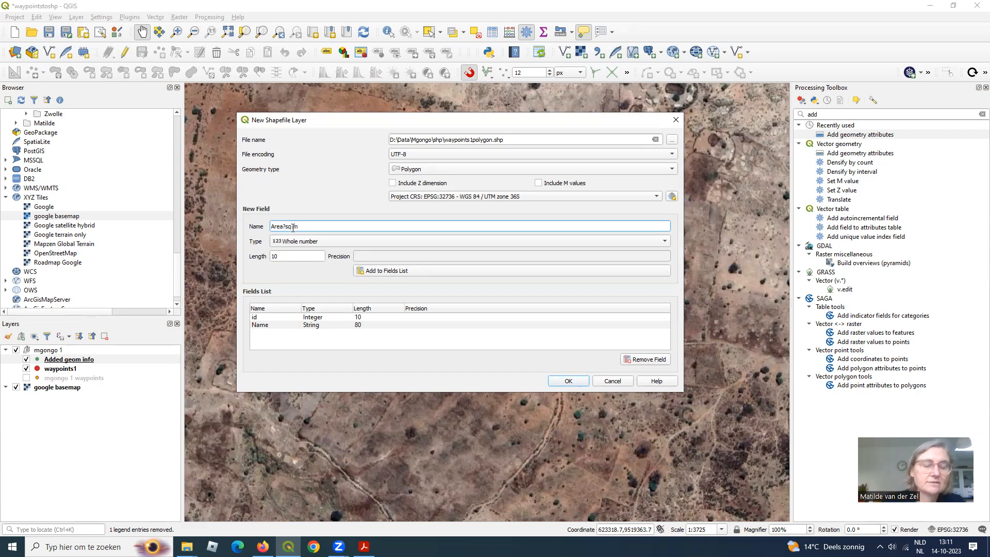
type("rea?sq?m")
key("BackSpace")
key("BackSpace")
key("BackSpace")
key("BackSpace")
key("BackSpace")
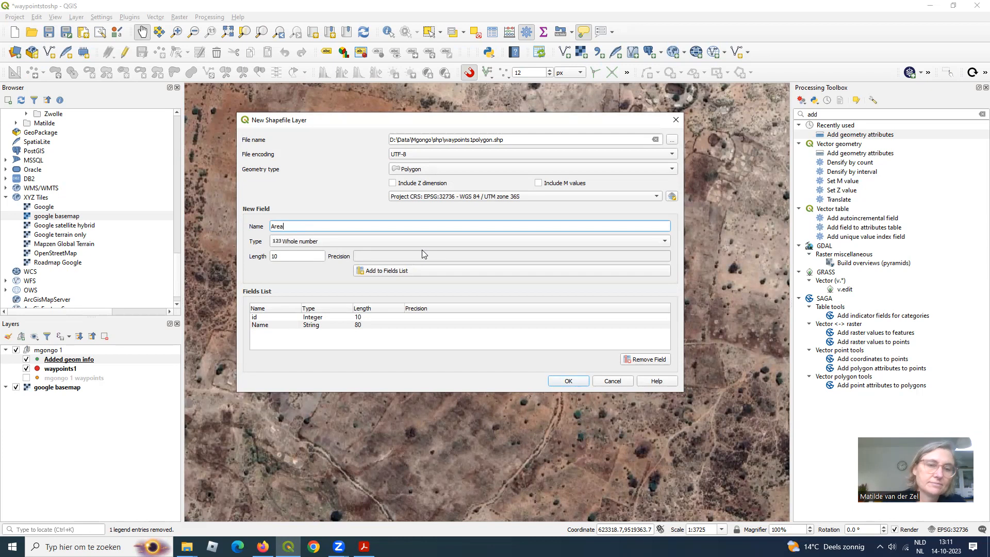
type("m2")
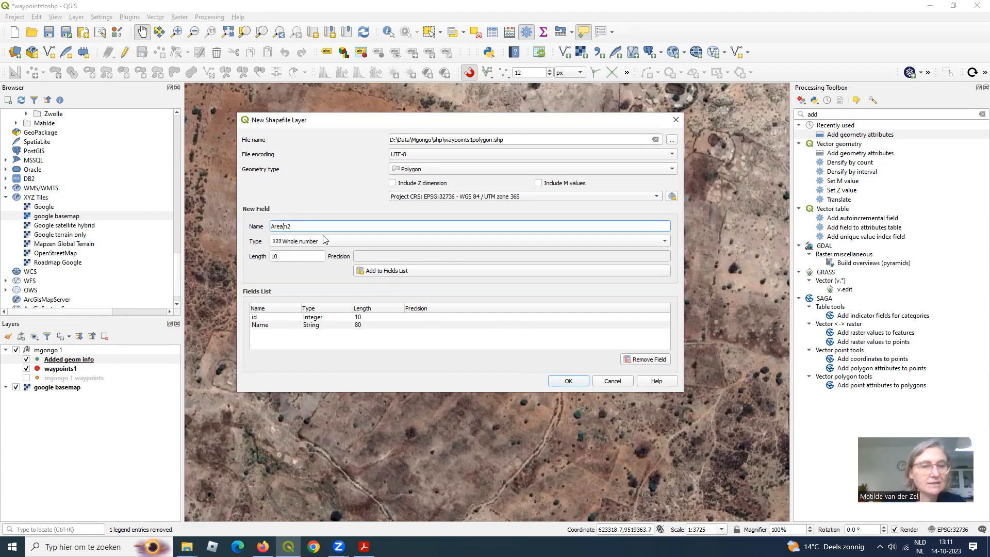
left_click(382, 270)
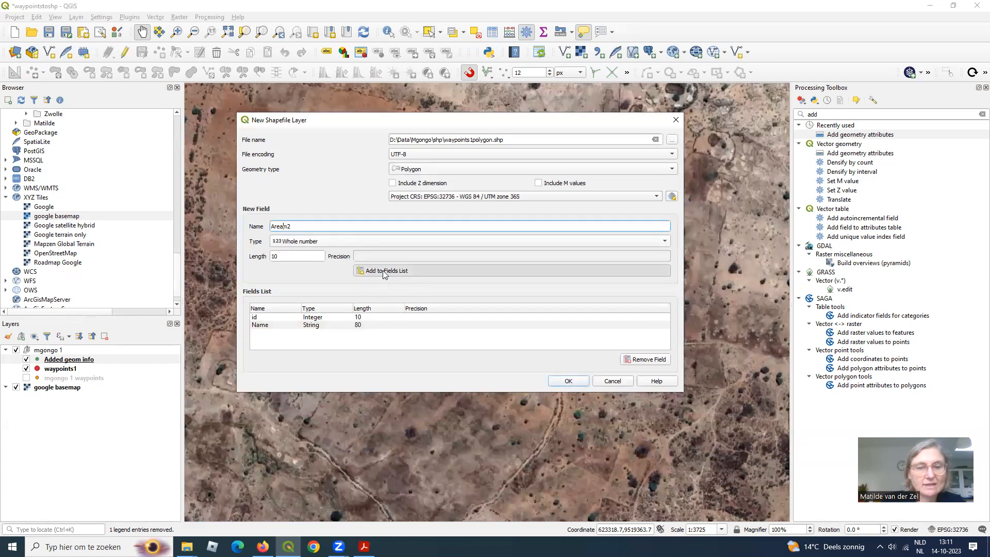
left_click(568, 381)
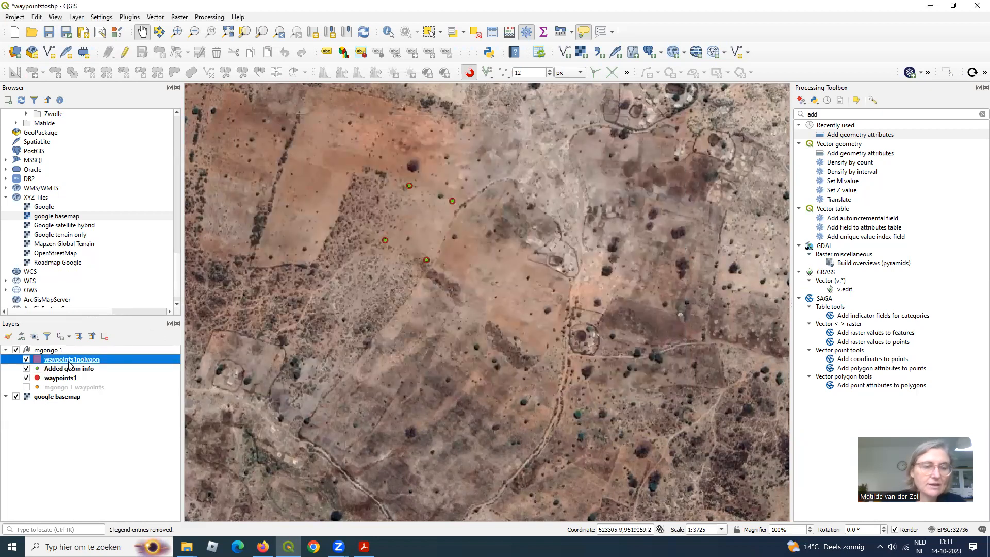
Style the waypoints1polygon layer with the outline red symbol from the favorites
double_click(37, 363)
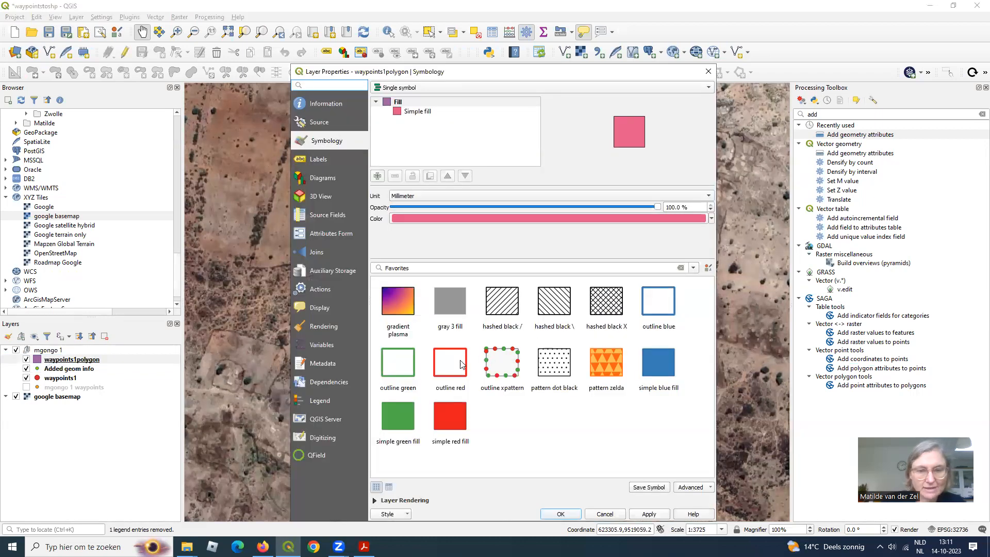
left_click(452, 363)
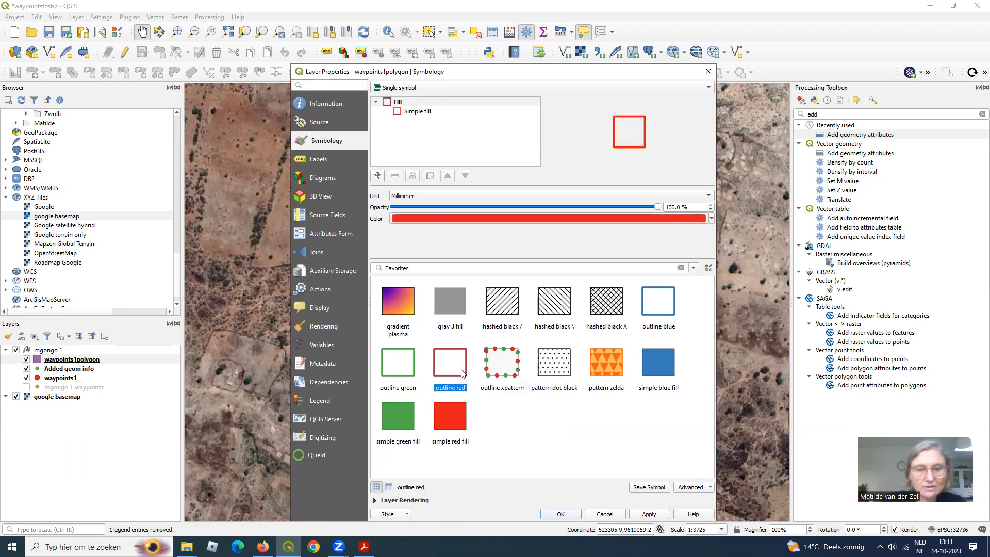
left_click(561, 515)
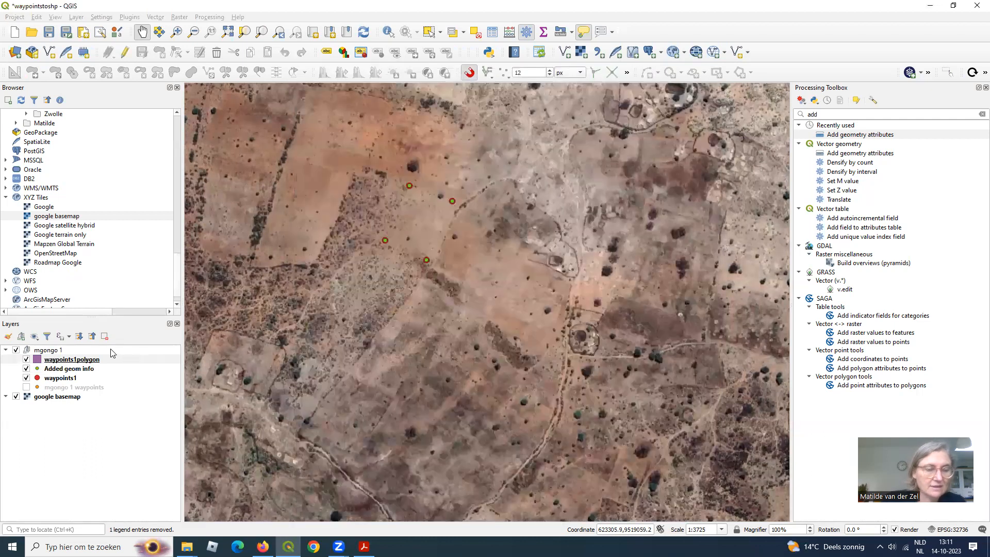
Open the attribute table of waypoints1polygon, then narrow its window and move it clear of the waypoints on the map
left_click(69, 361)
right_click(73, 365)
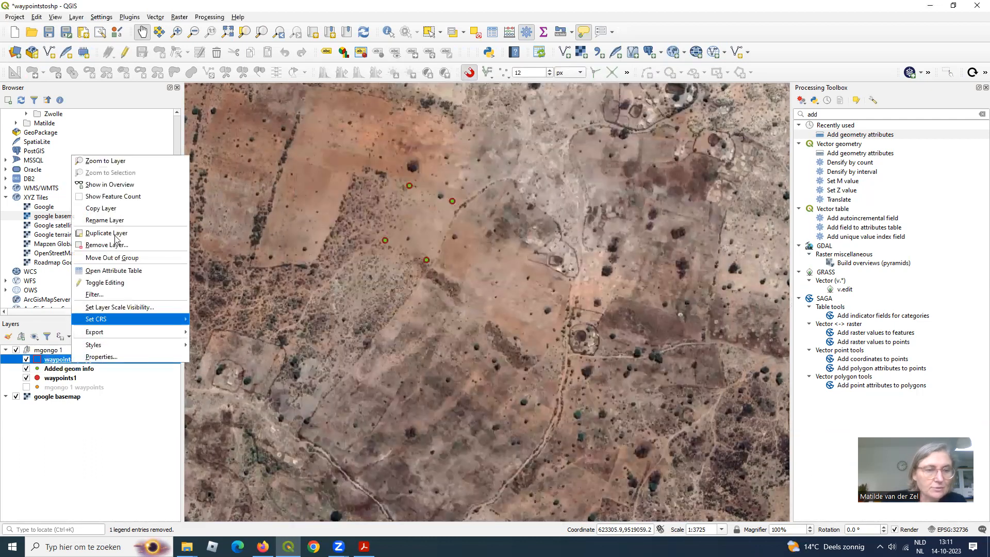
left_click(110, 274)
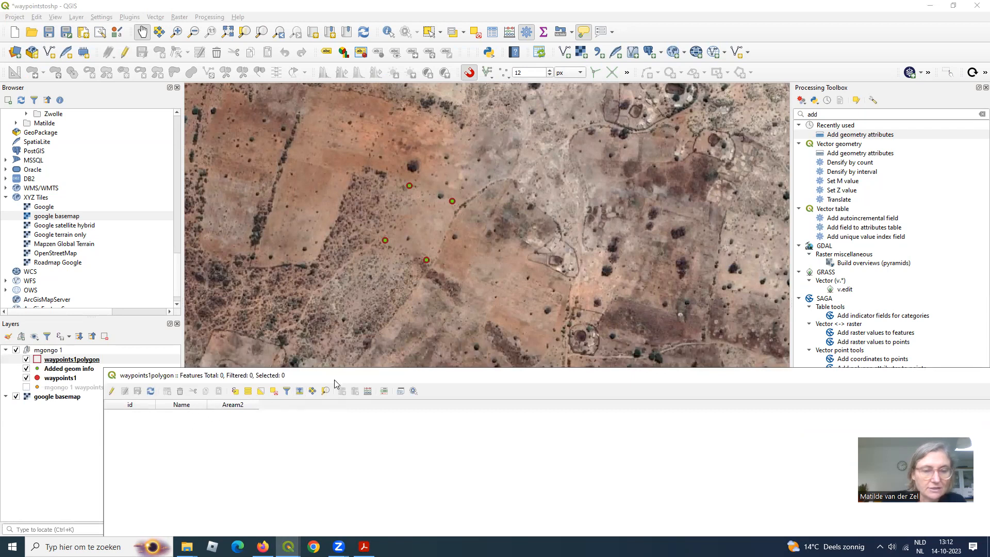
left_click_drag(340, 379, 107, 385)
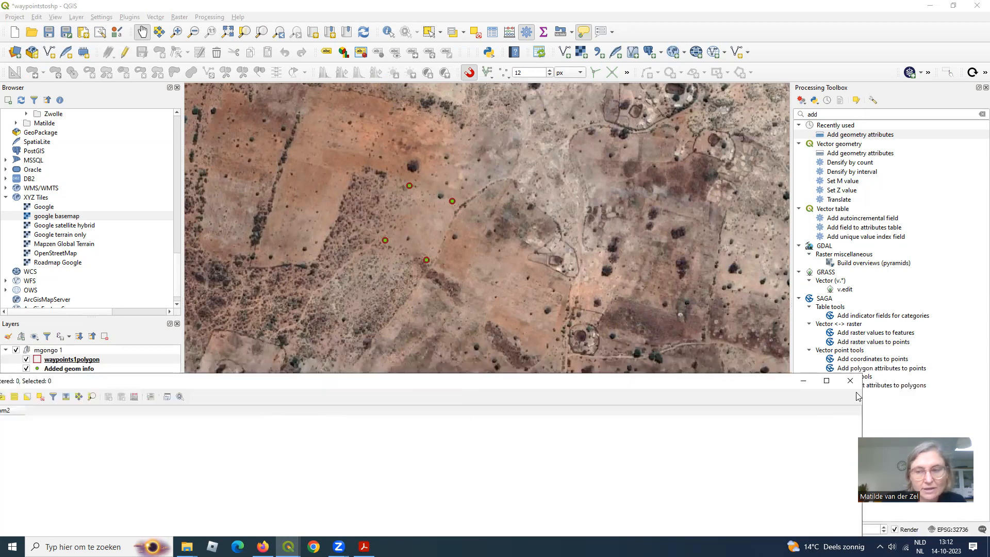
left_click_drag(865, 397, 419, 397)
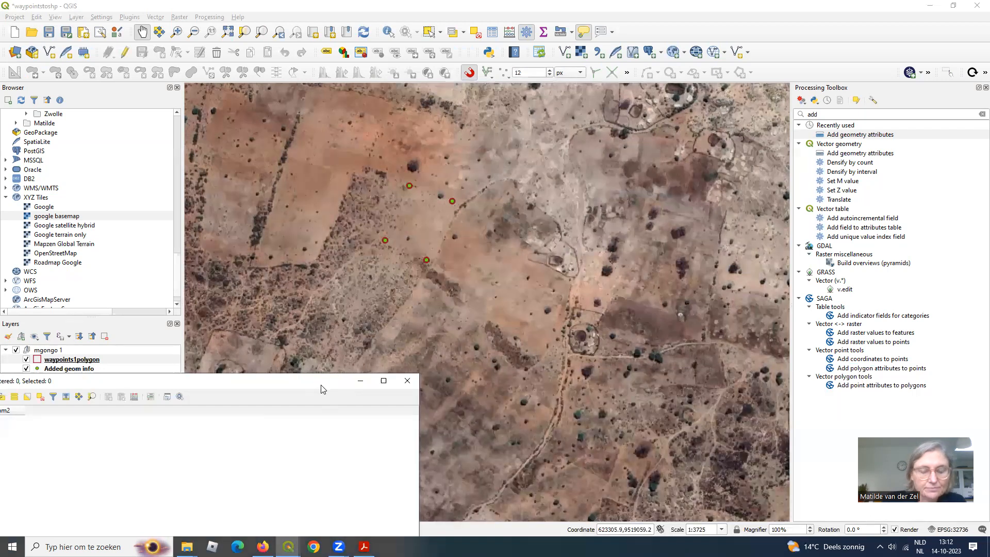
left_click_drag(322, 386, 389, 443)
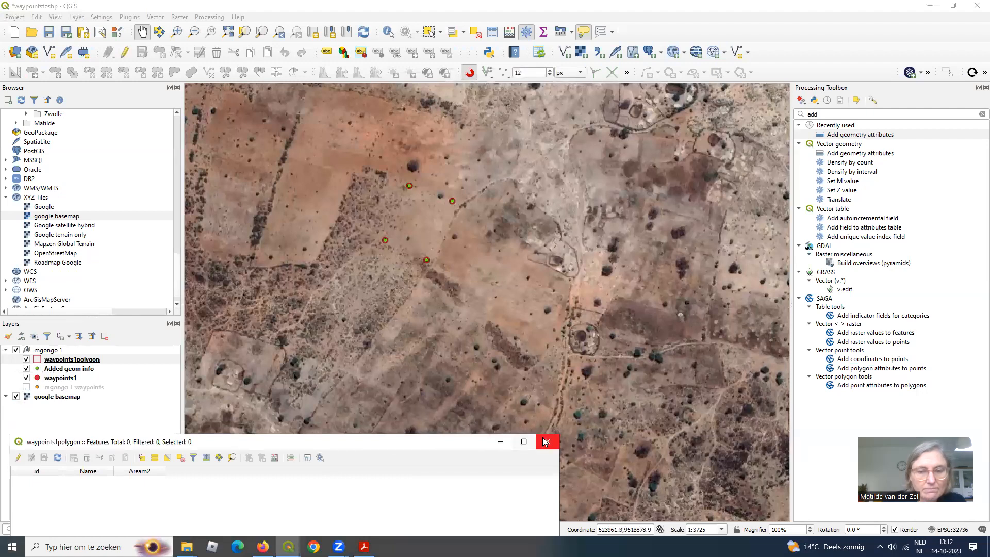
left_click_drag(478, 448, 522, 481)
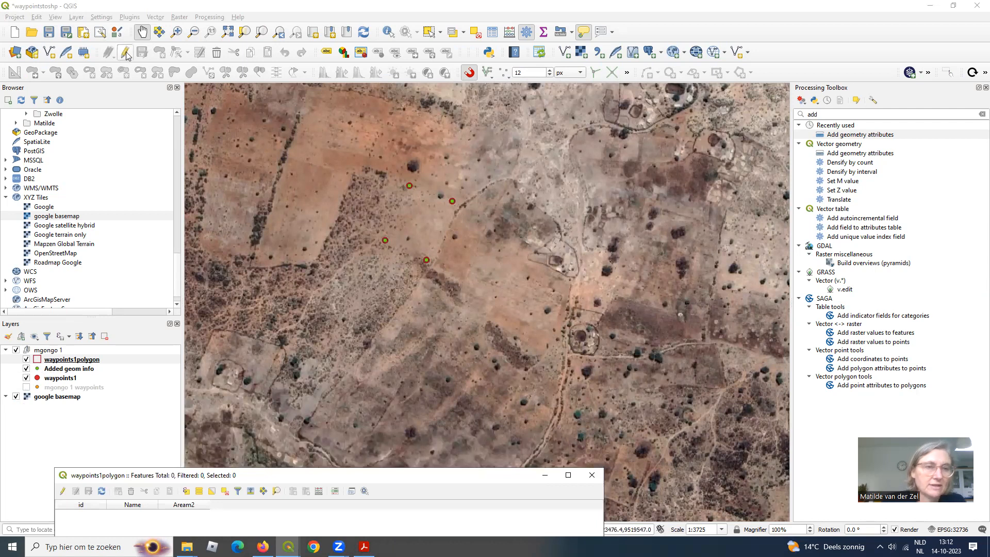
Enable editing on waypoints1polygon and digitize a four-cornered polygon snapped to the four waypoints
left_click(81, 359)
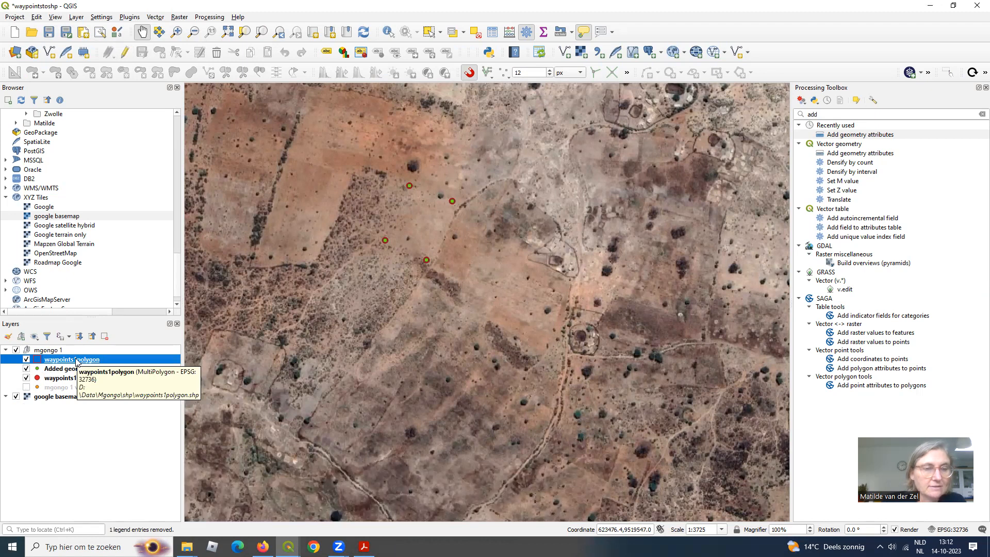
left_click(125, 54)
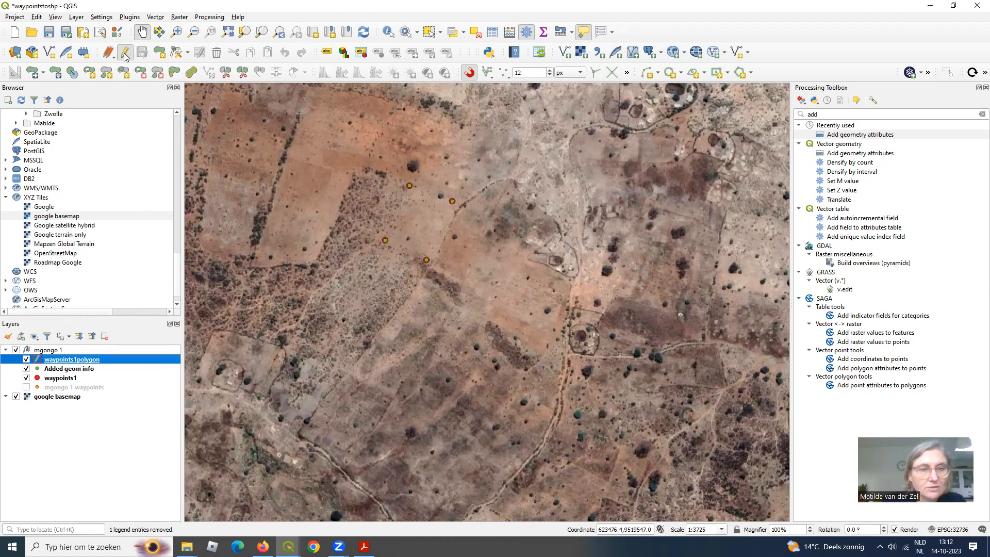
left_click(160, 54)
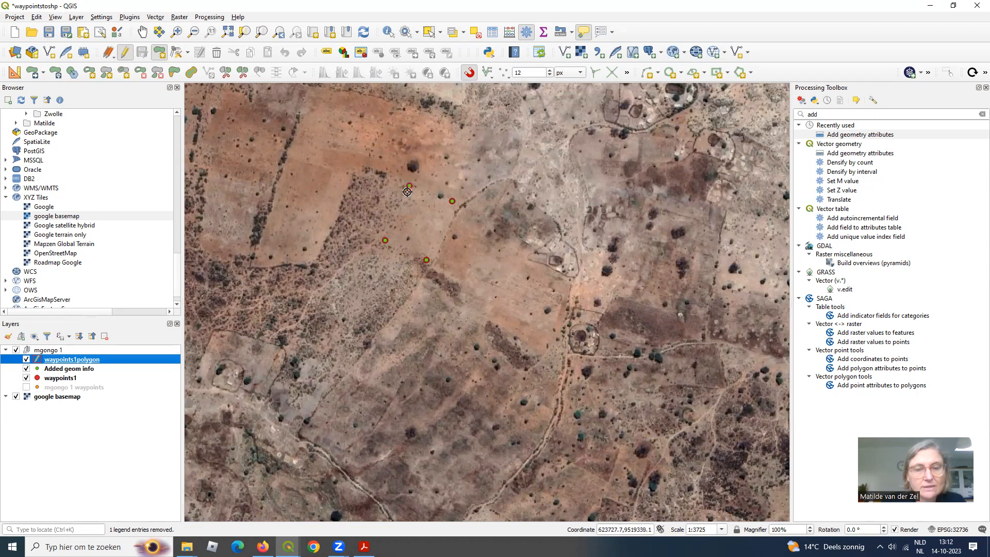
scroll(408, 192, "up", 1)
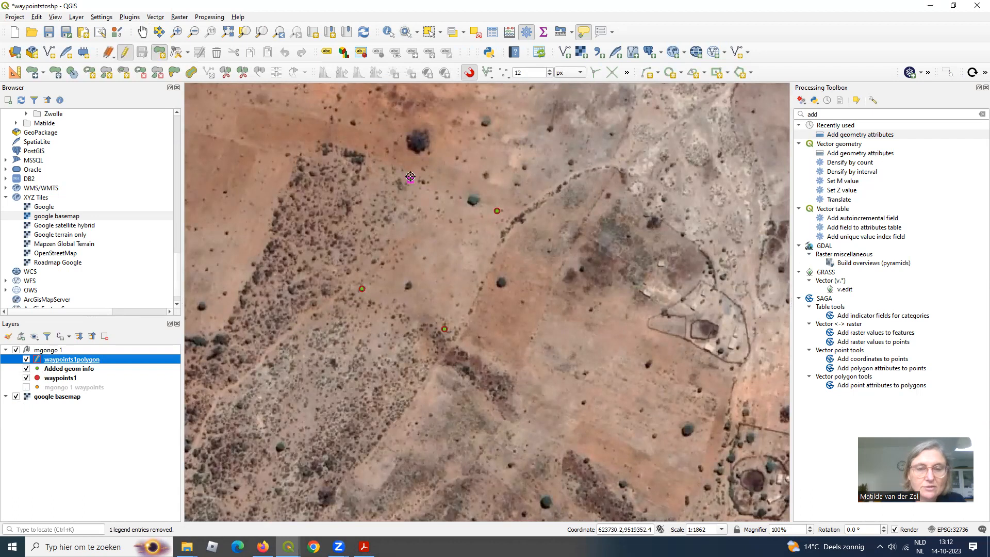
left_click(410, 179)
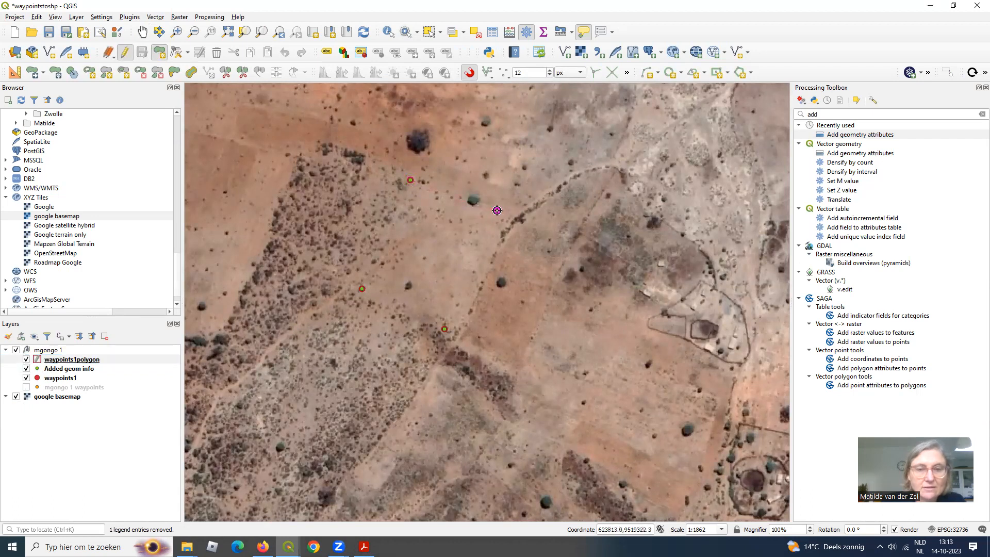
left_click(497, 211)
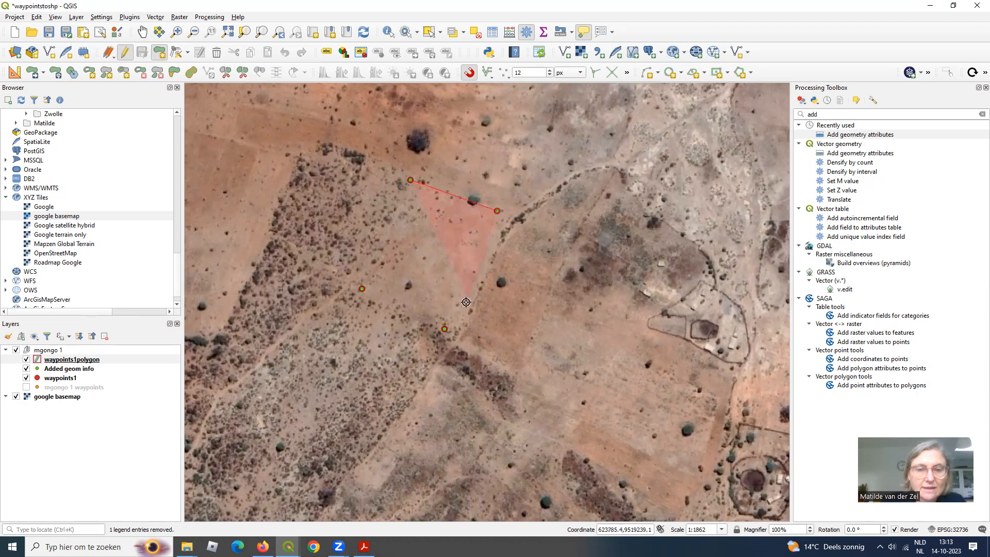
left_click(442, 329)
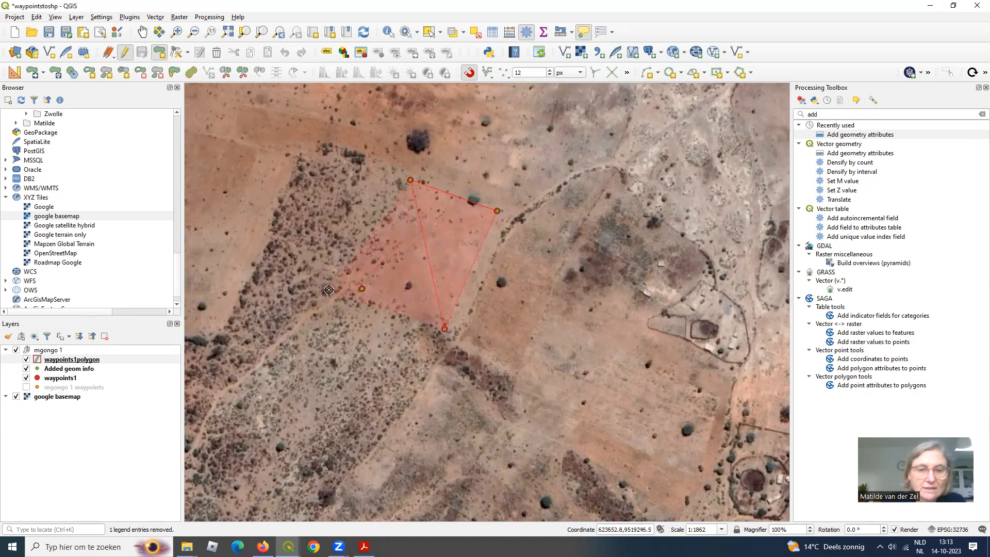
left_click(360, 290)
right_click(360, 289)
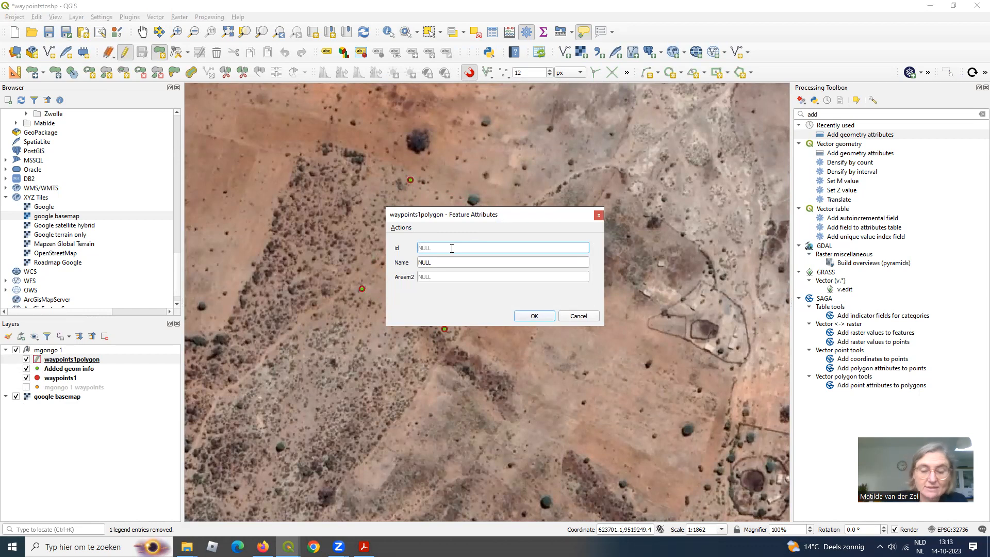
Save the new polygon with id 001 and Name plot A, leaving Aream2 empty
type("001")
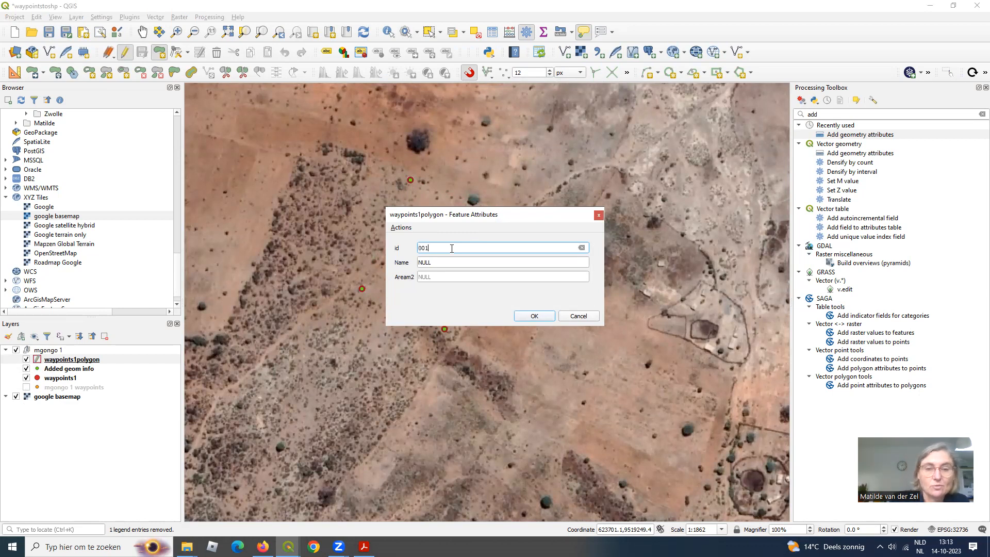
left_click(447, 264)
type("plot A")
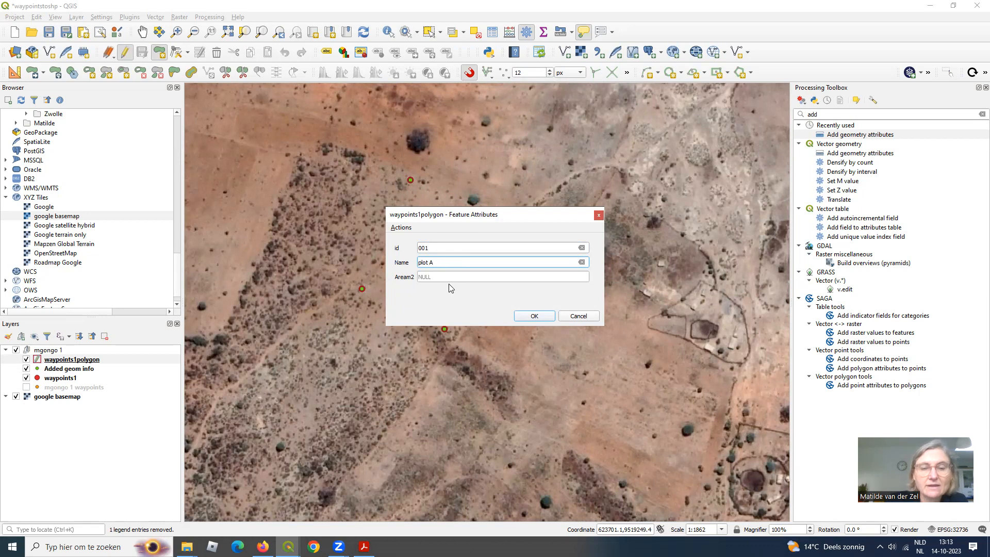
left_click(442, 275)
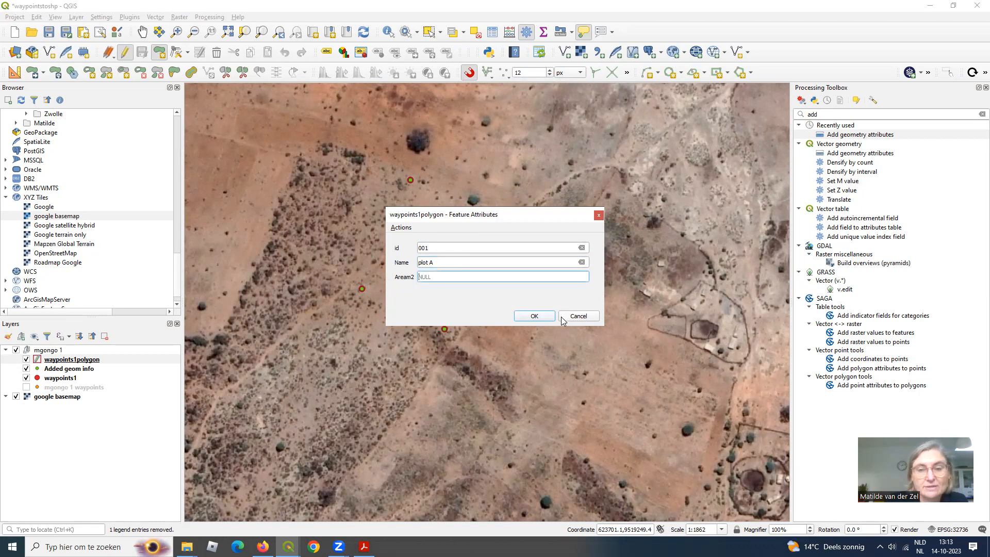
left_click(535, 316)
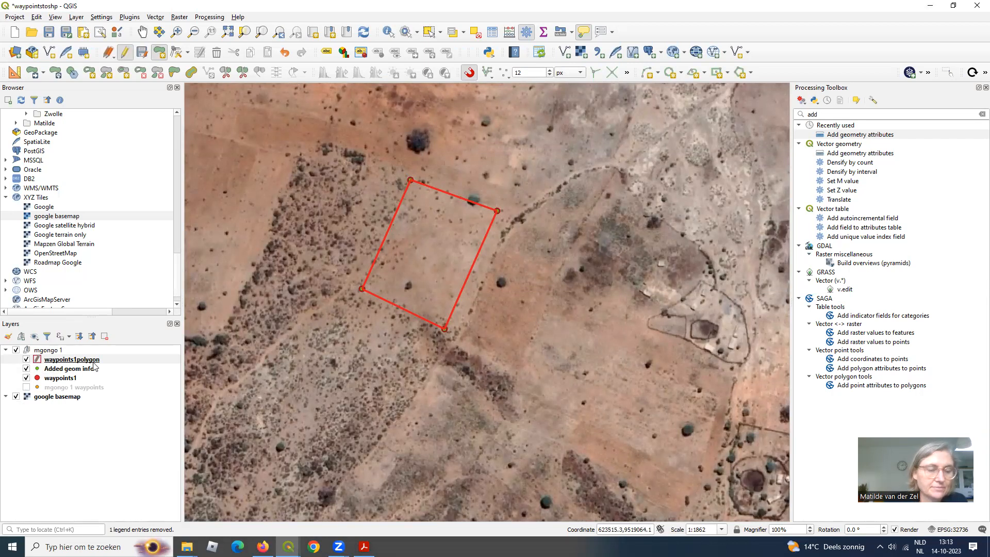
Review the plot A record in the waypoints1polygon attribute table, narrowing and moving the table window into view, and close the table
right_click(110, 360)
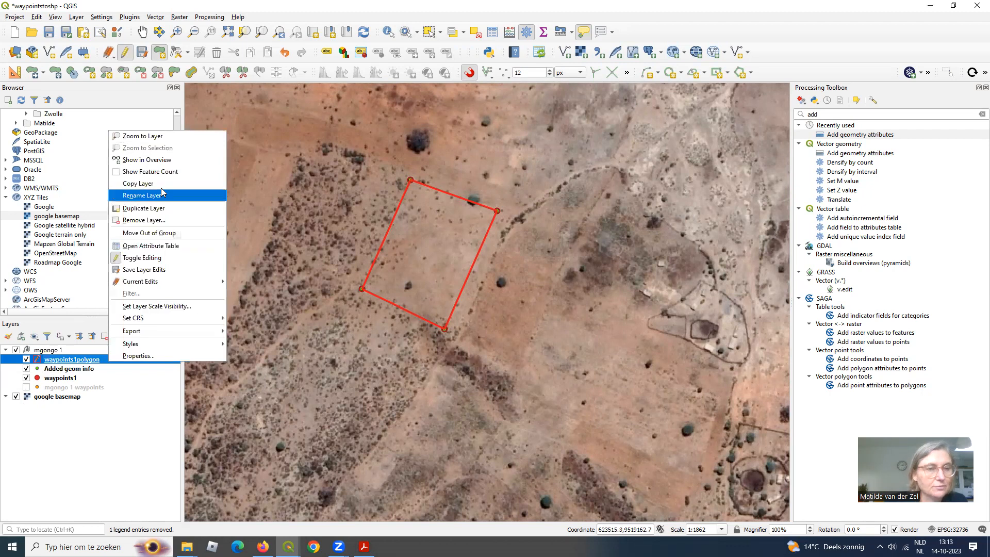
left_click(147, 246)
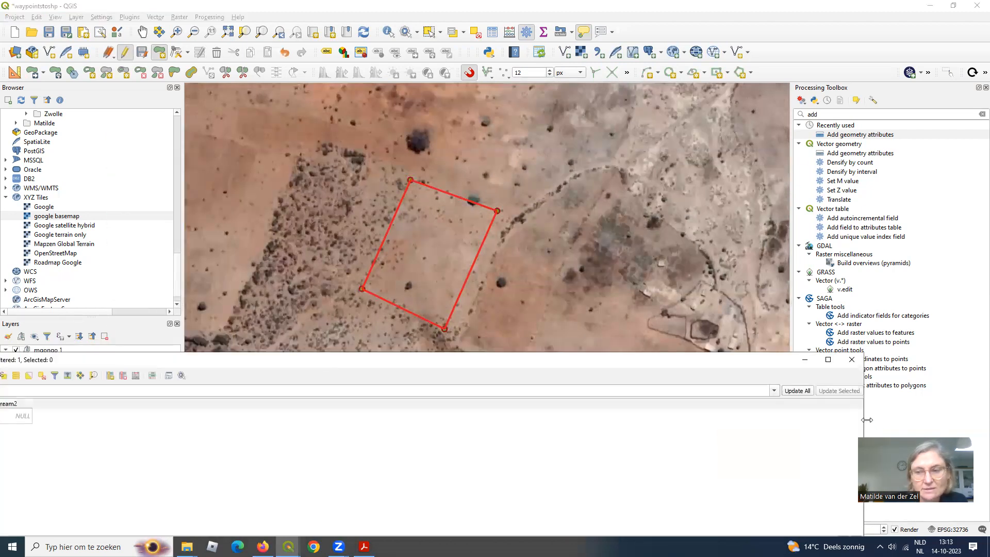
left_click_drag(866, 421, 508, 421)
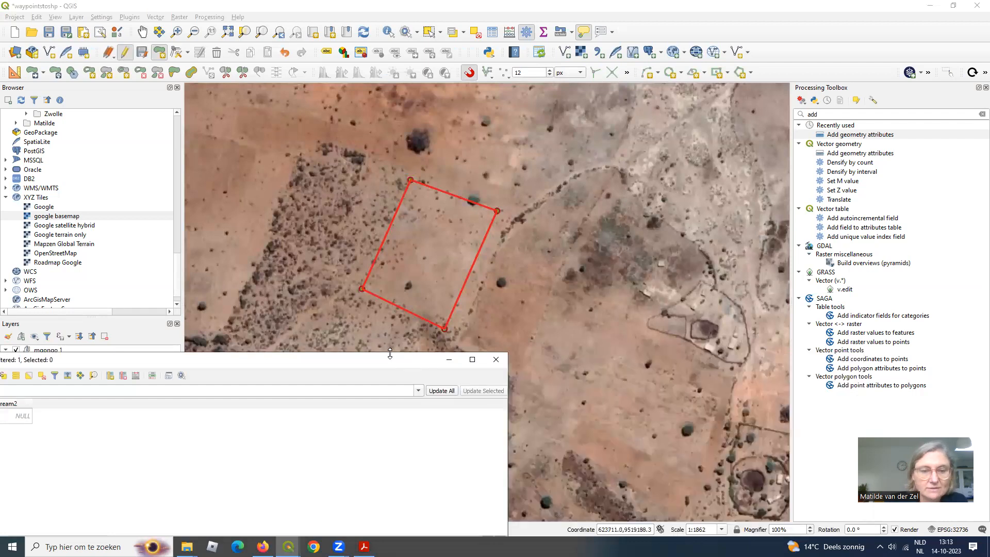
left_click_drag(392, 352, 668, 380)
double_click(190, 436)
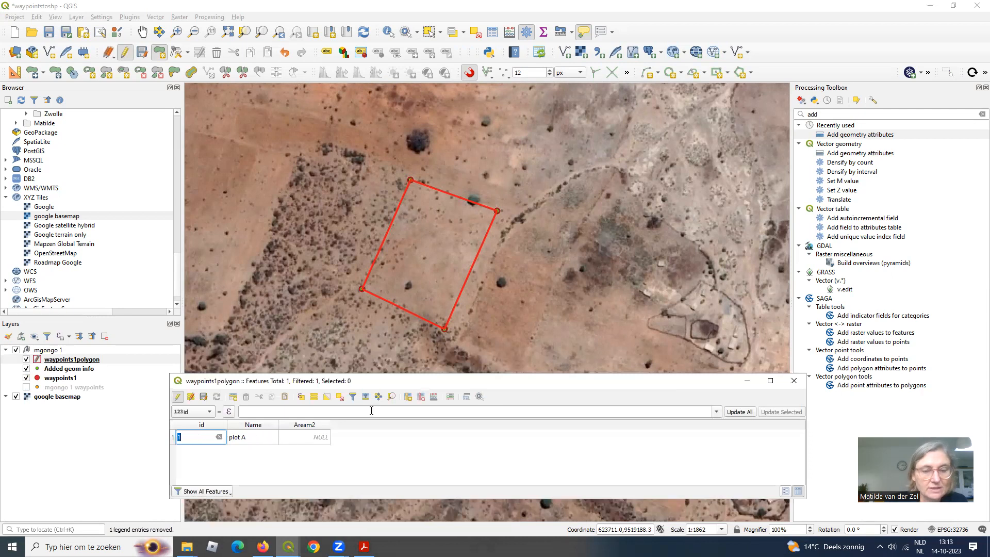
left_click(793, 380)
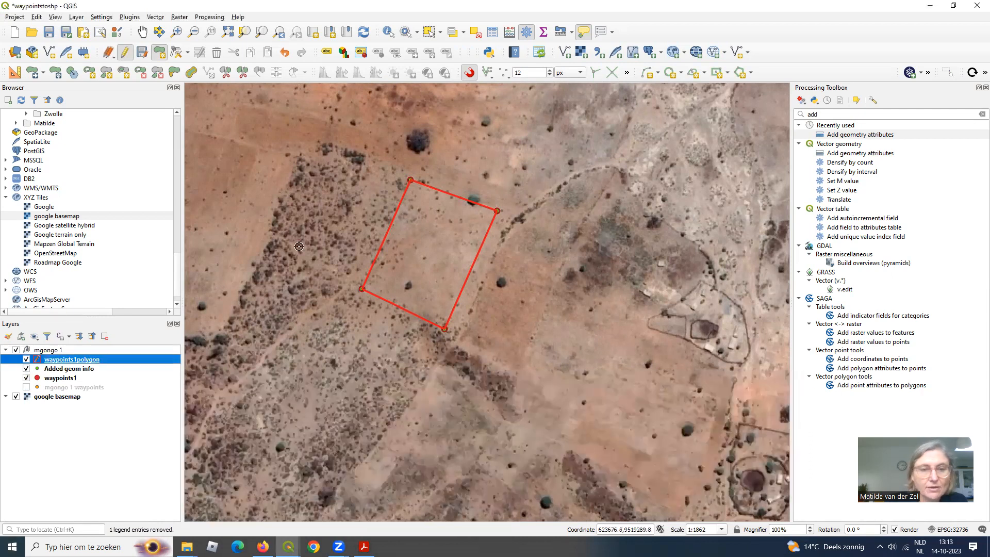
Digitize a seven-cornered polygon in waypoints1polygon, snapped to the waypoint cluster just south of Sekenke primary school
right_click(69, 378)
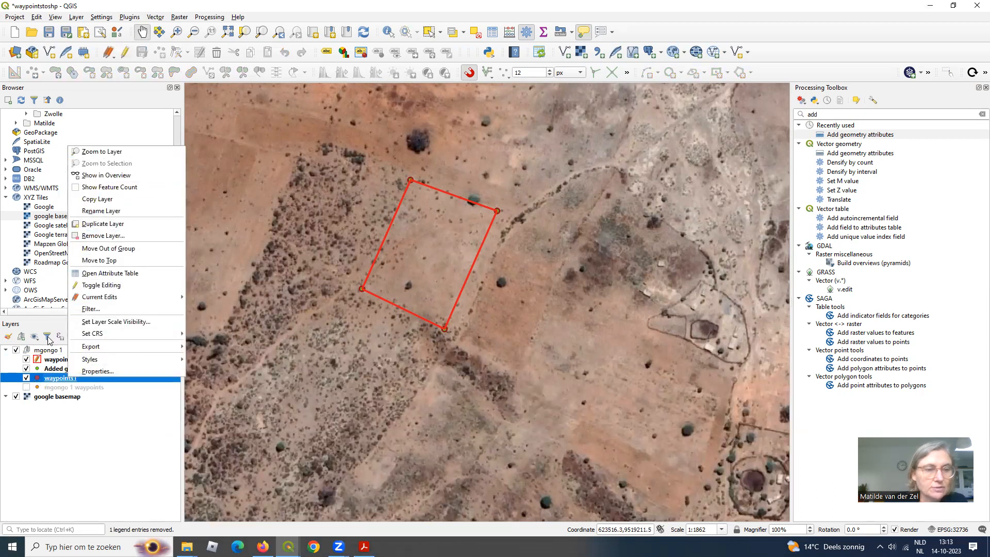
right_click(52, 369)
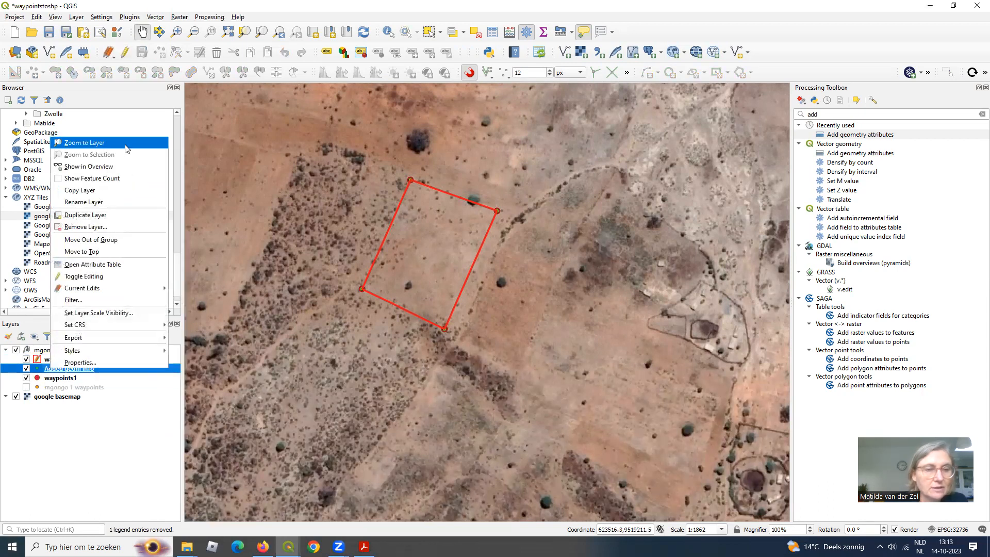
left_click(126, 144)
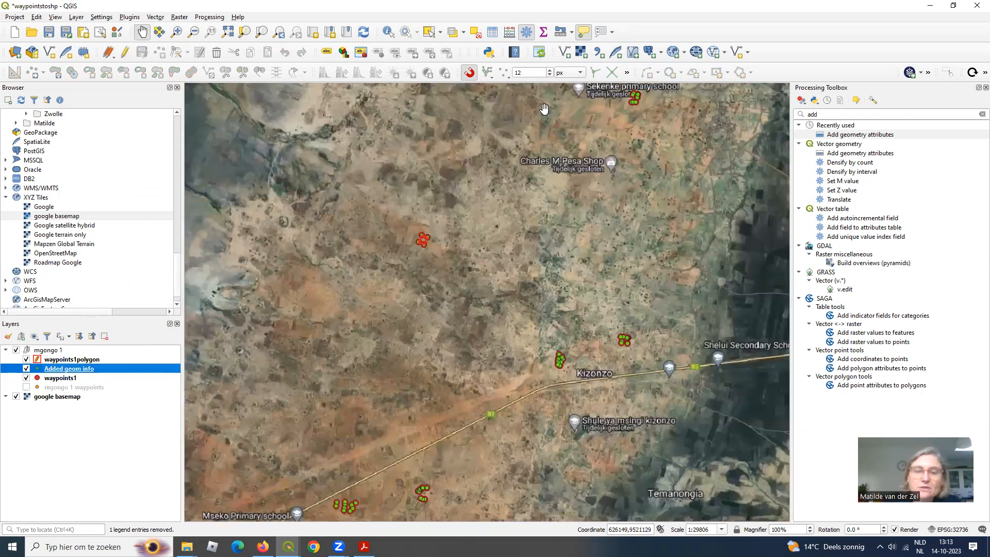
left_click(178, 32)
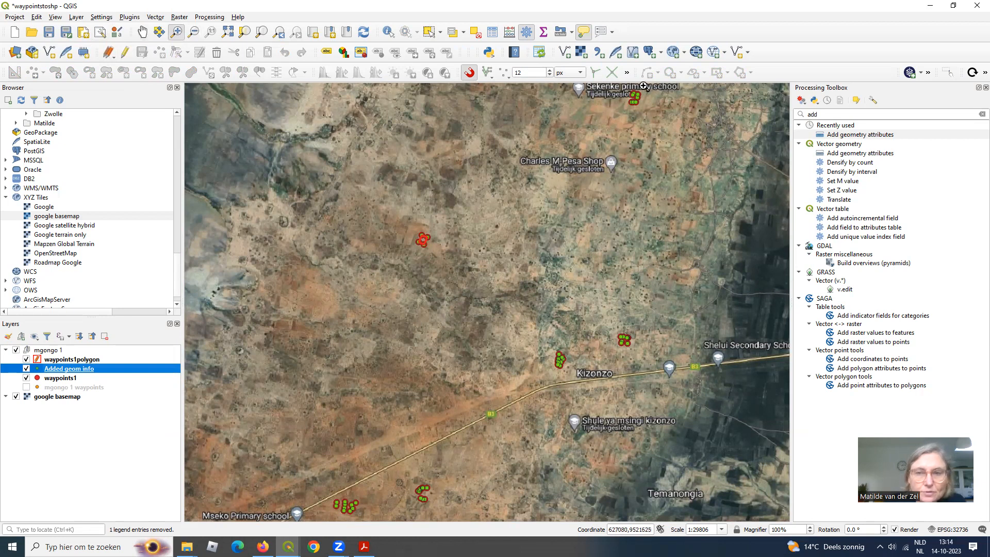
left_click_drag(620, 98, 652, 113)
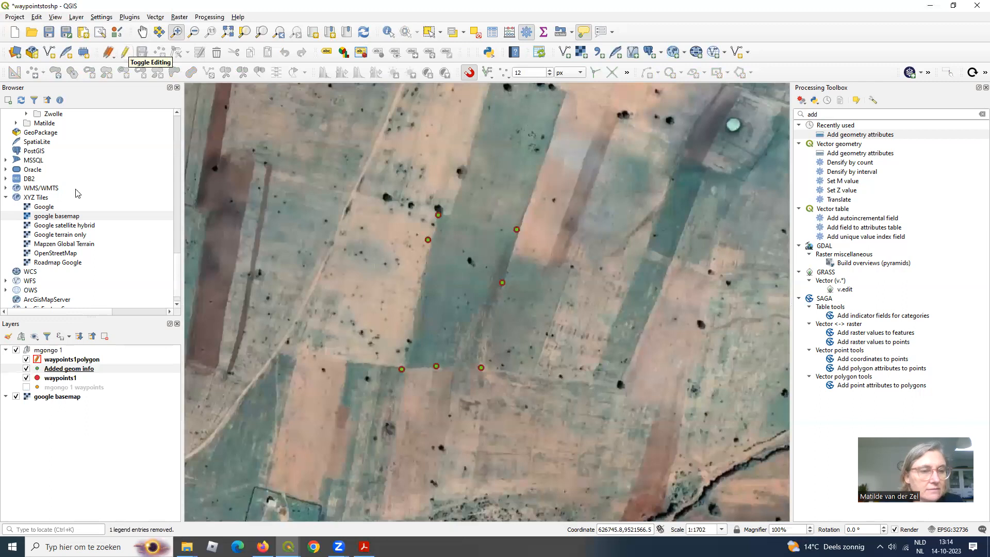
left_click(64, 361)
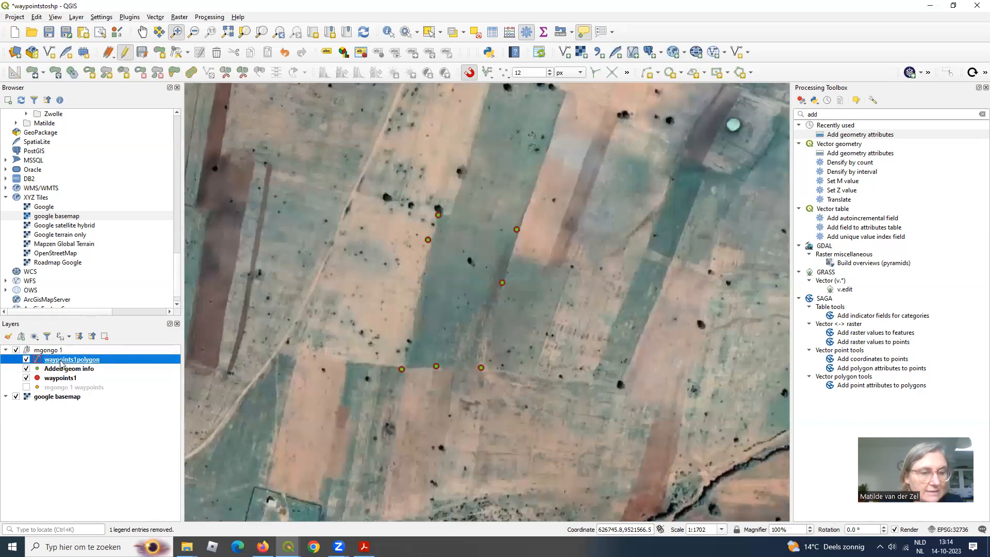
left_click(160, 52)
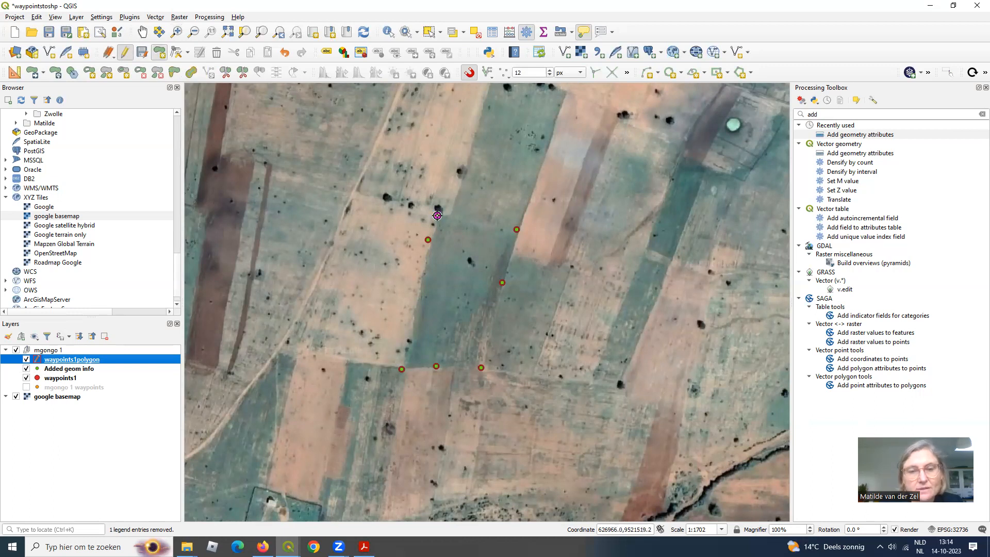
left_click(438, 216)
left_click(517, 229)
left_click(503, 283)
left_click(481, 368)
left_click(436, 367)
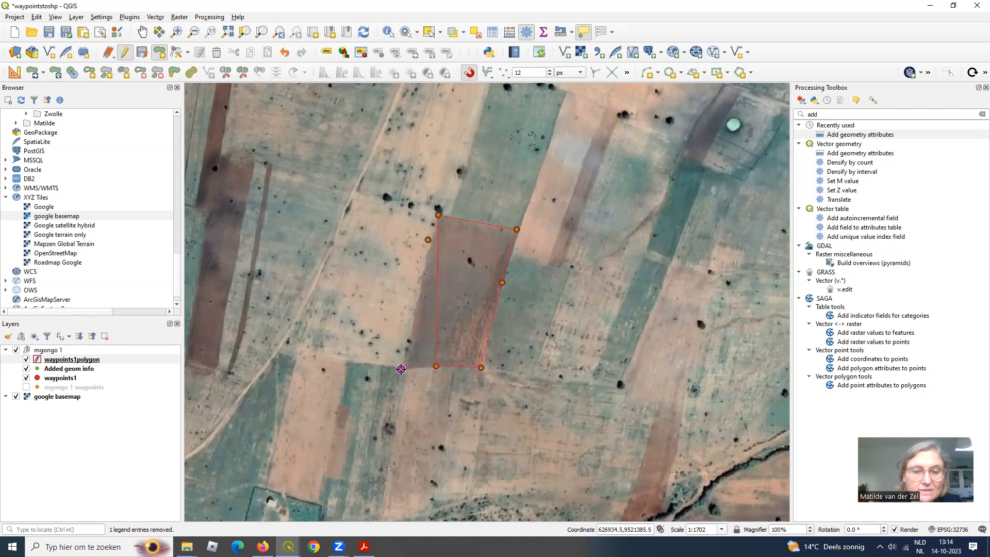
left_click(401, 369)
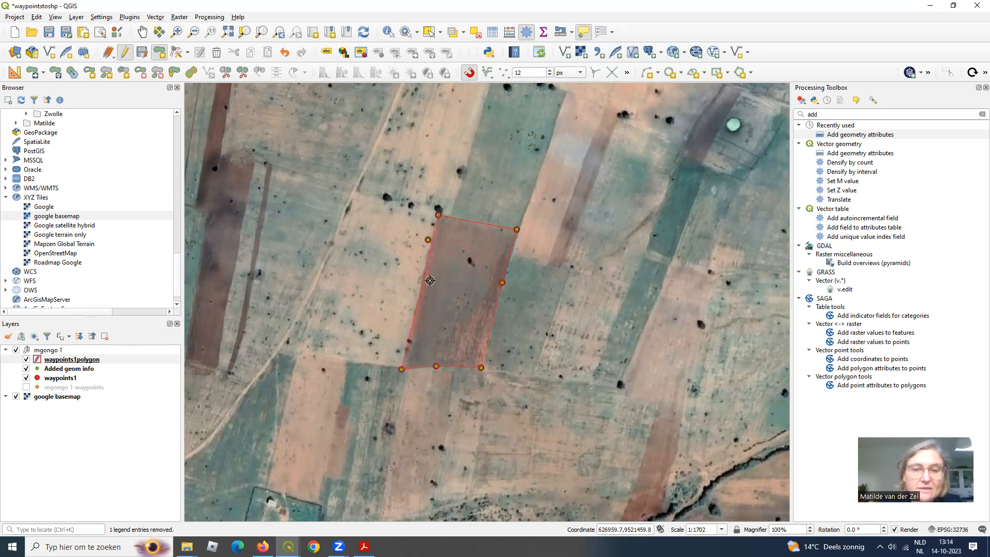
right_click(427, 239)
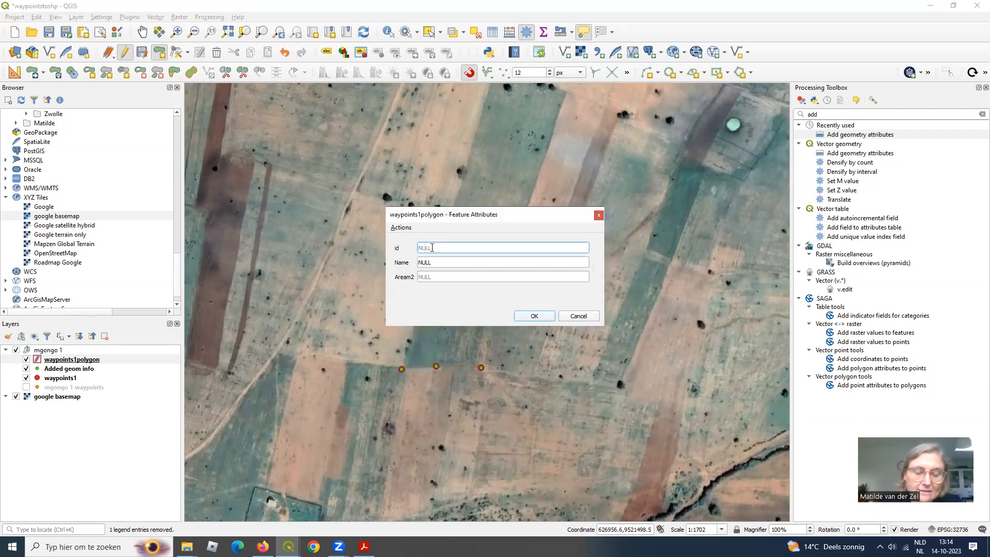
Save the seven-cornered polygon with id 002 and Name plot B
type("002")
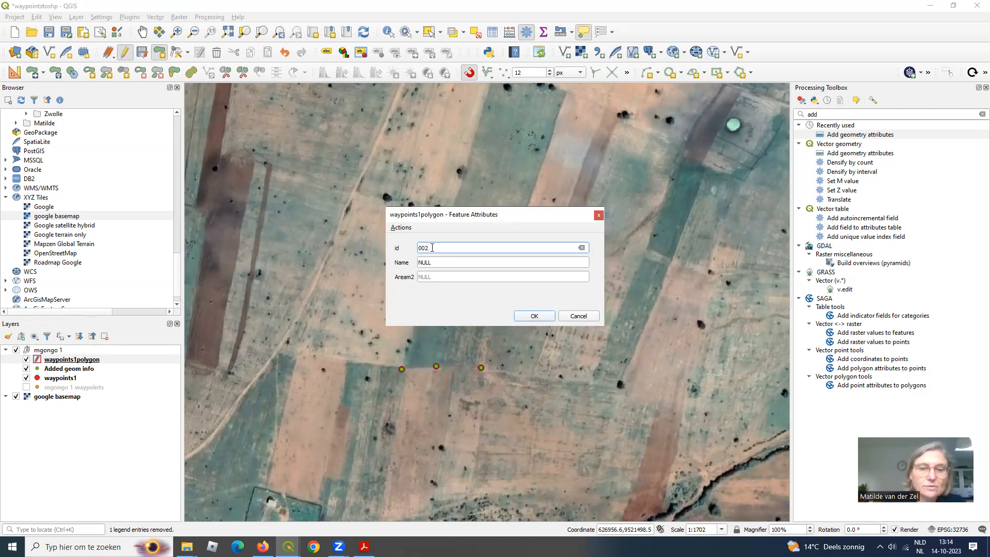
key("Tab")
type("plo")
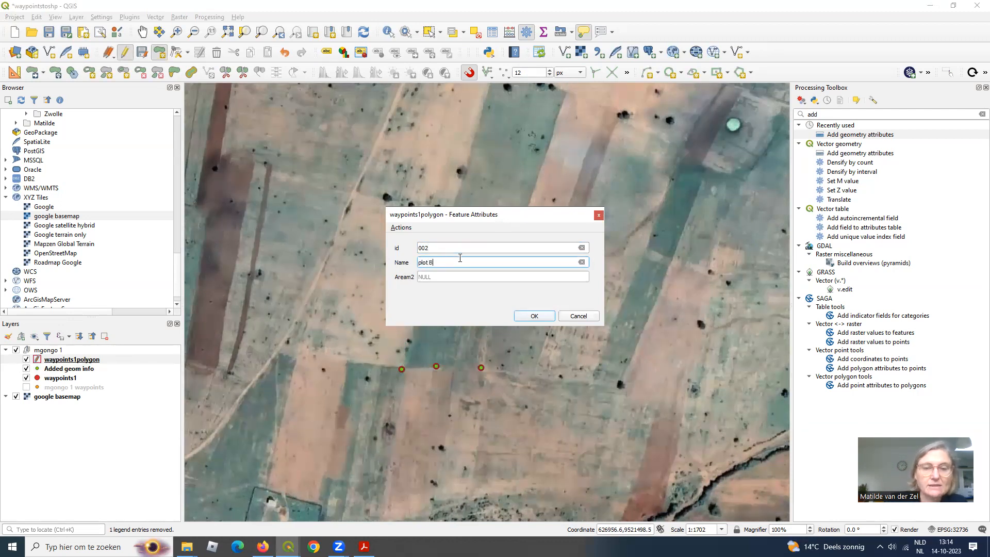
left_click(537, 317)
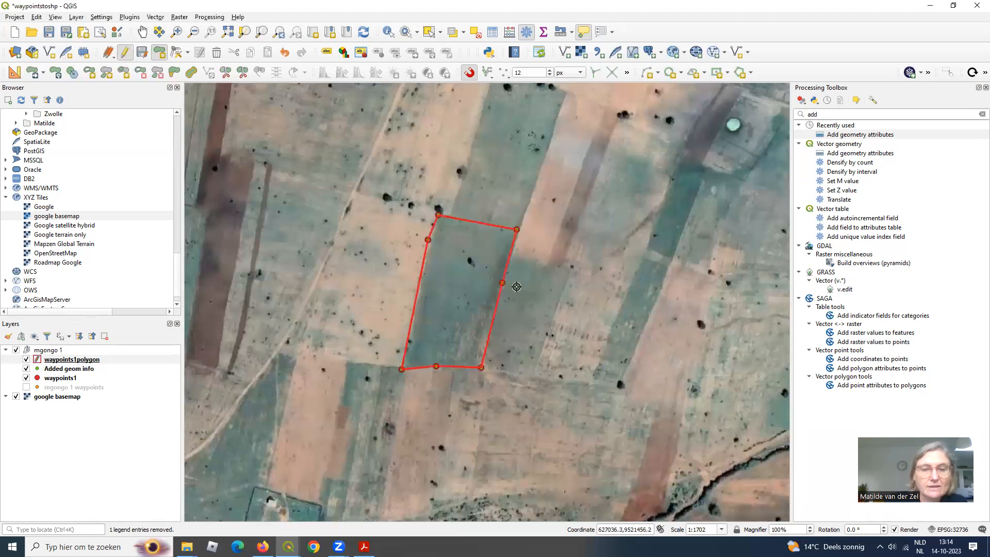
Digitize an eight-cornered polygon in waypoints1polygon, snapped to the waypoint cluster just northeast of Kizonzo
right_click(77, 371)
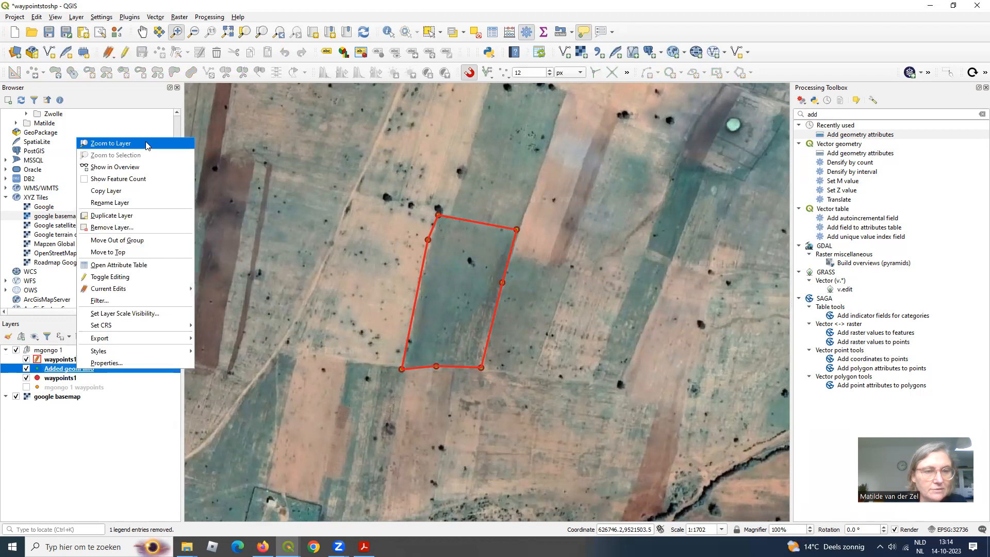
left_click(147, 144)
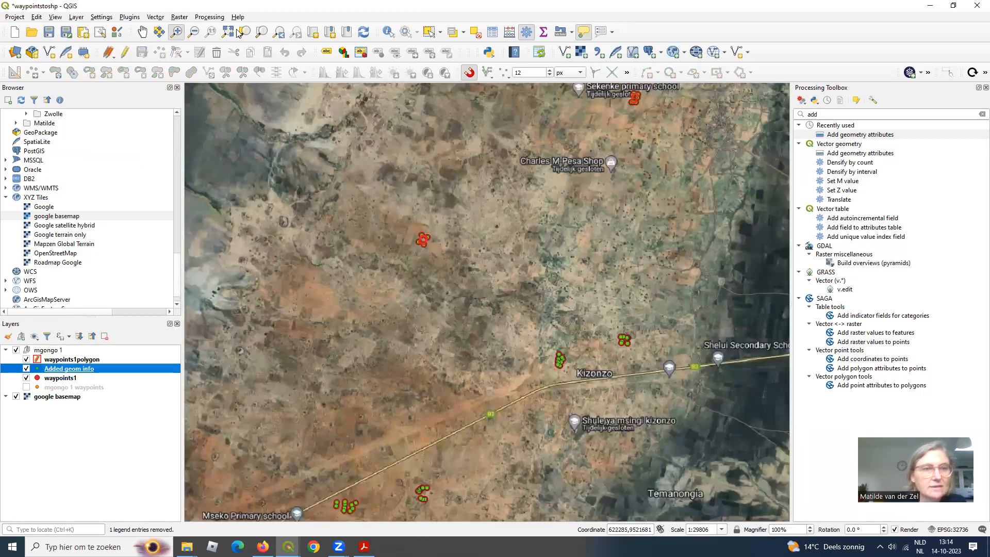
left_click_drag(618, 326, 632, 350)
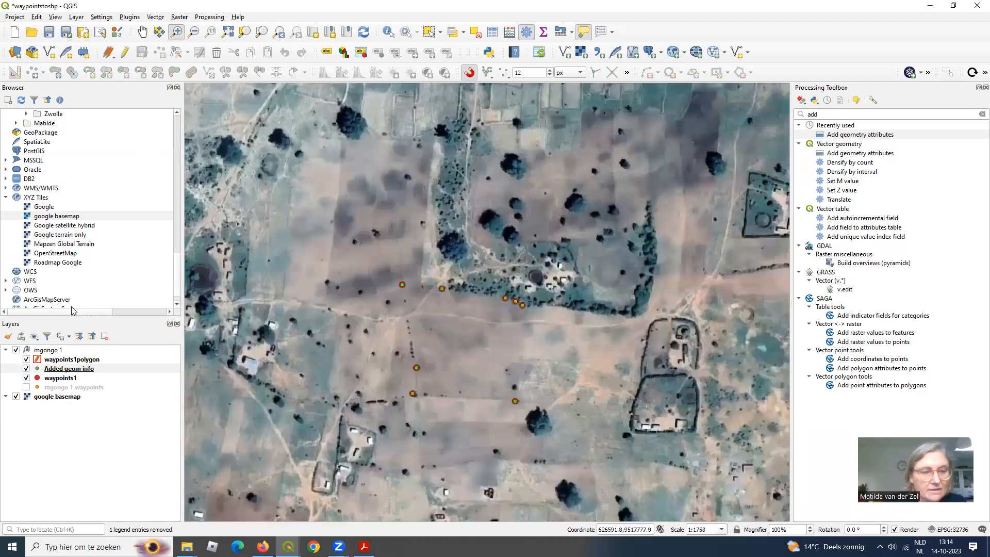
left_click(73, 359)
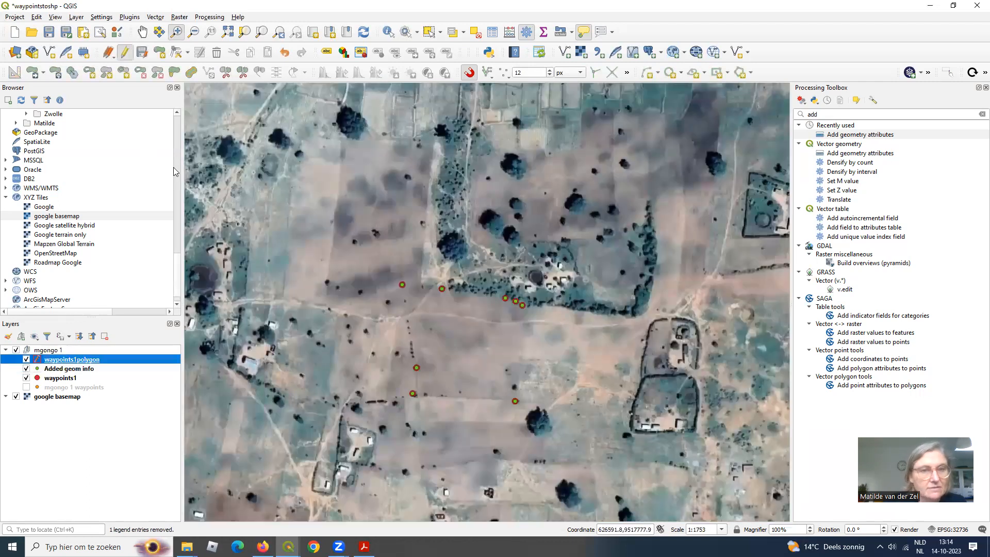
left_click(159, 53)
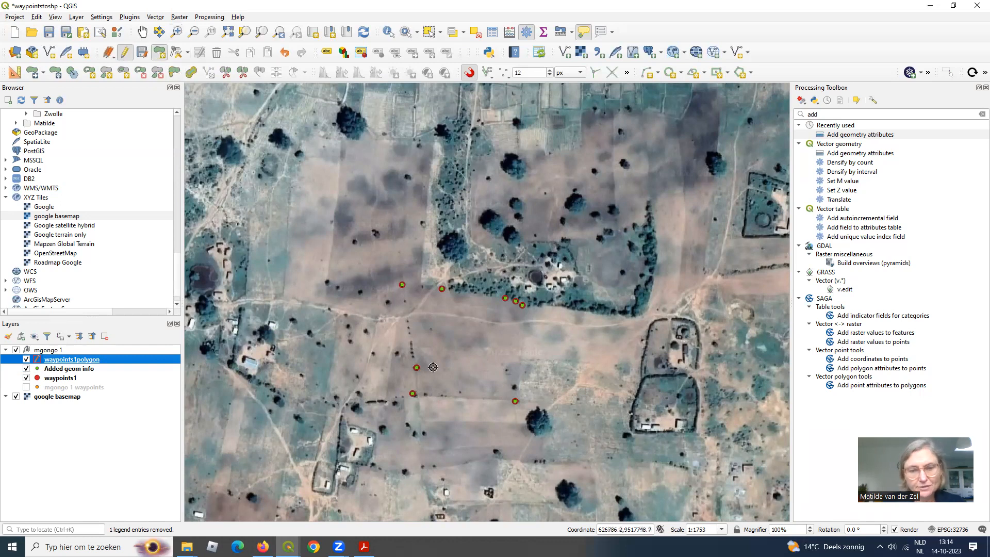
left_click(515, 401)
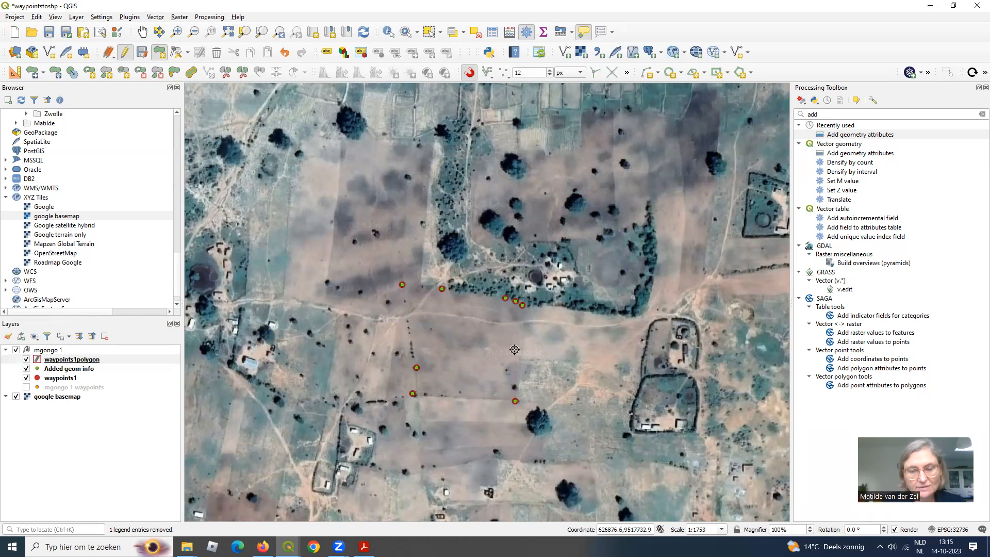
left_click(515, 300)
left_click(505, 298)
left_click(442, 289)
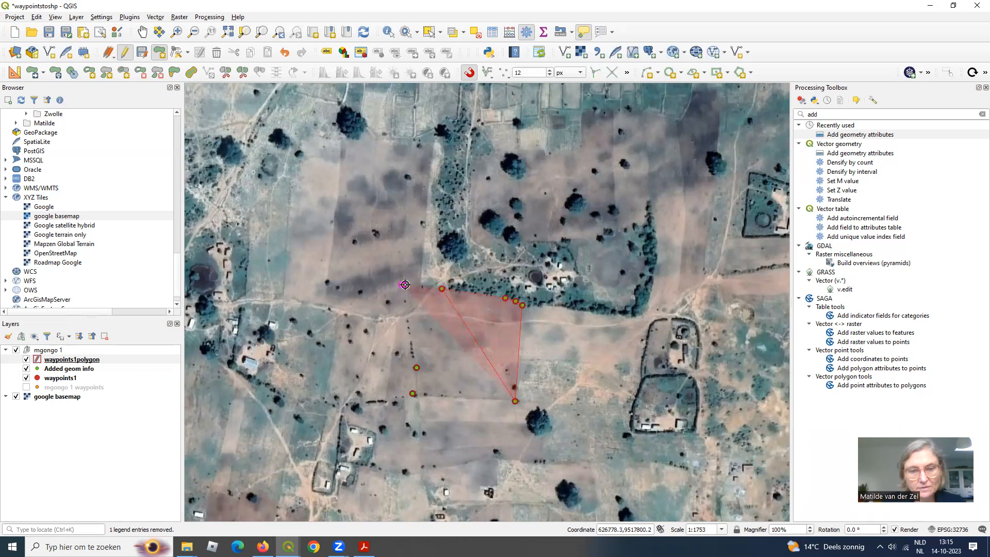
left_click(402, 285)
left_click(415, 370)
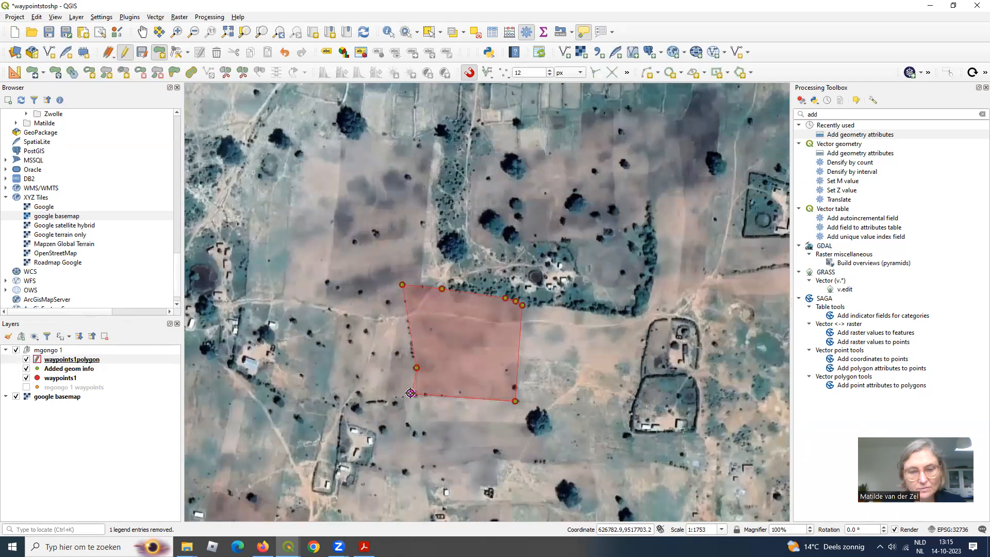
right_click(410, 393)
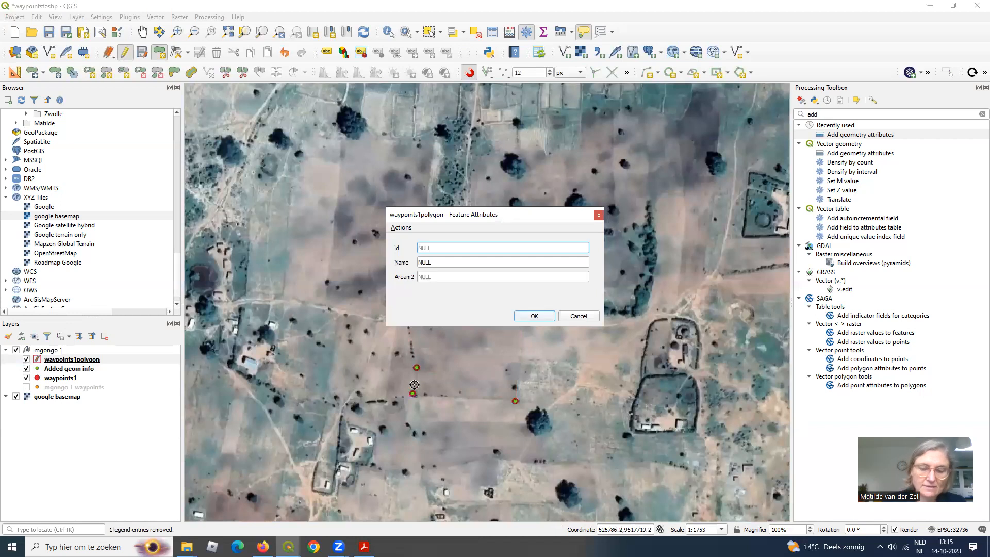
Save the eight-cornered polygon with id 003 and Name plot c
type("003")
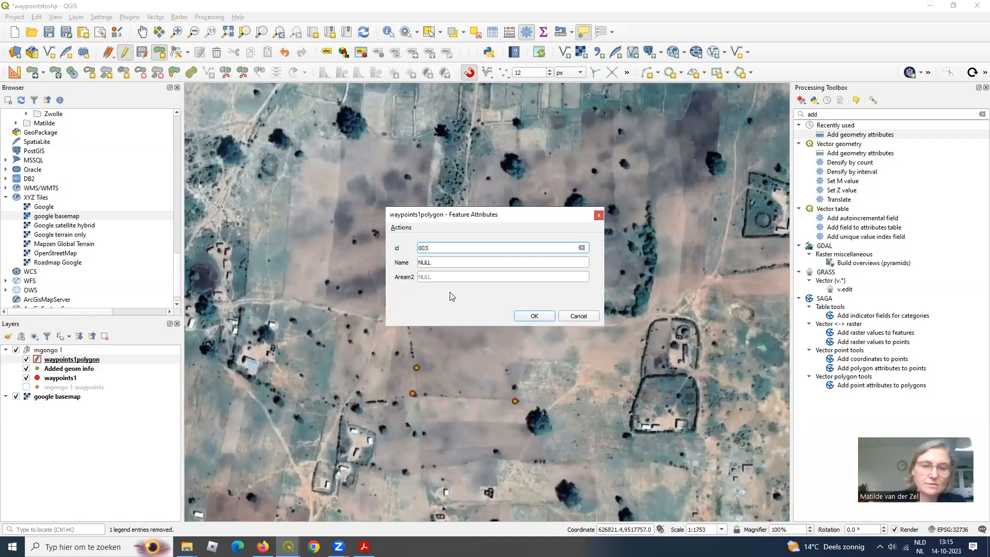
left_click(436, 263)
type("plot c")
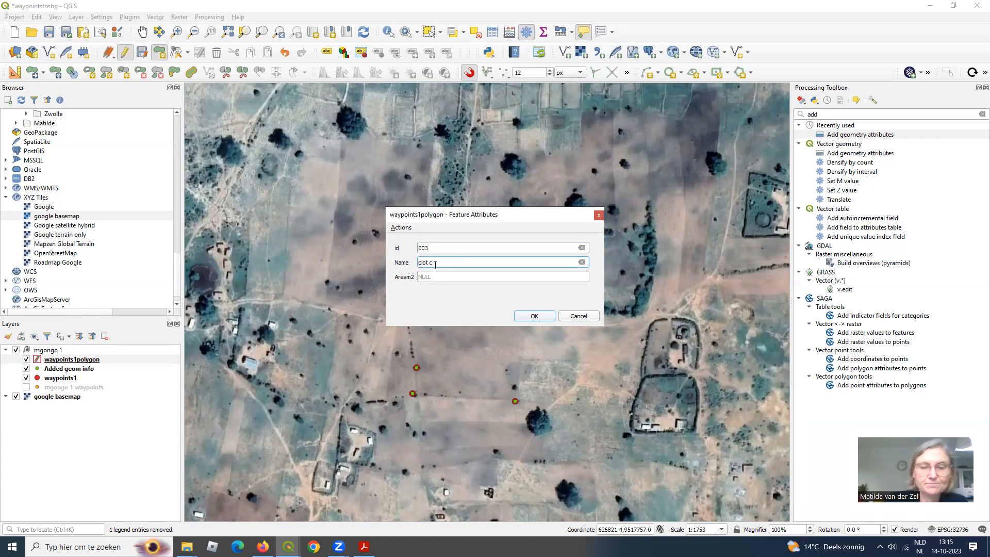
left_click(534, 316)
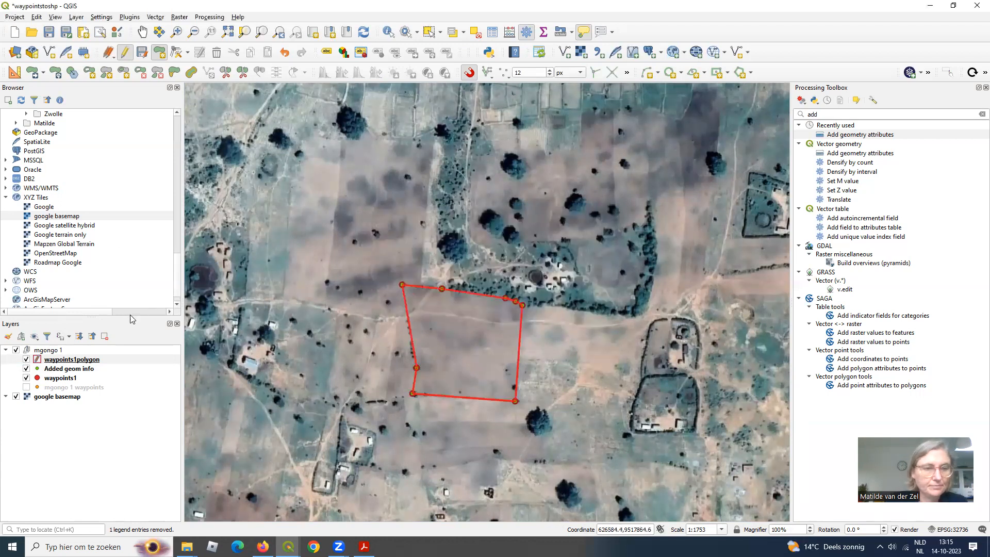
scroll(347, 261, "down", 1)
scroll(347, 260, "down", 2)
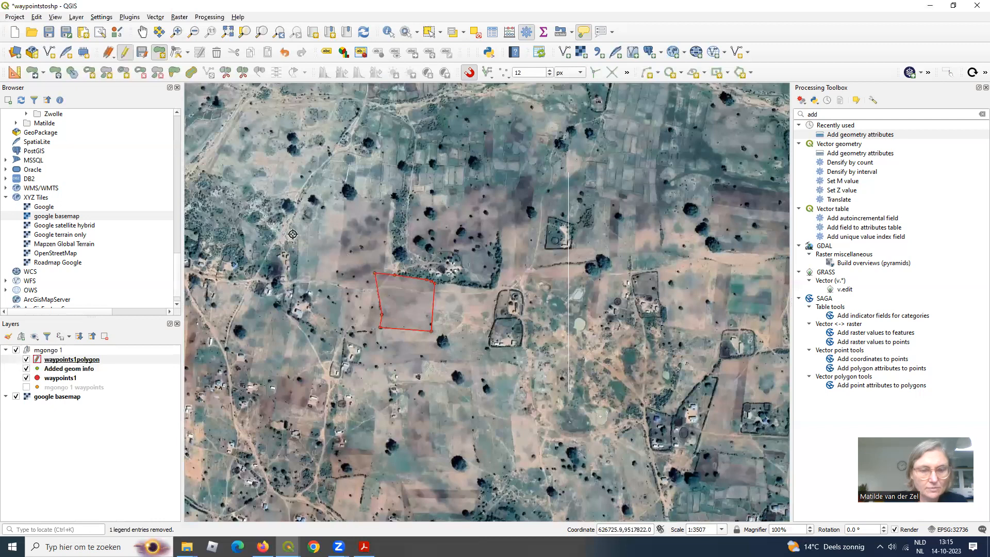
Hide the Added geom info and waypoints1 layers, and end editing of waypoints1polygon with its changes saved
left_click(143, 32)
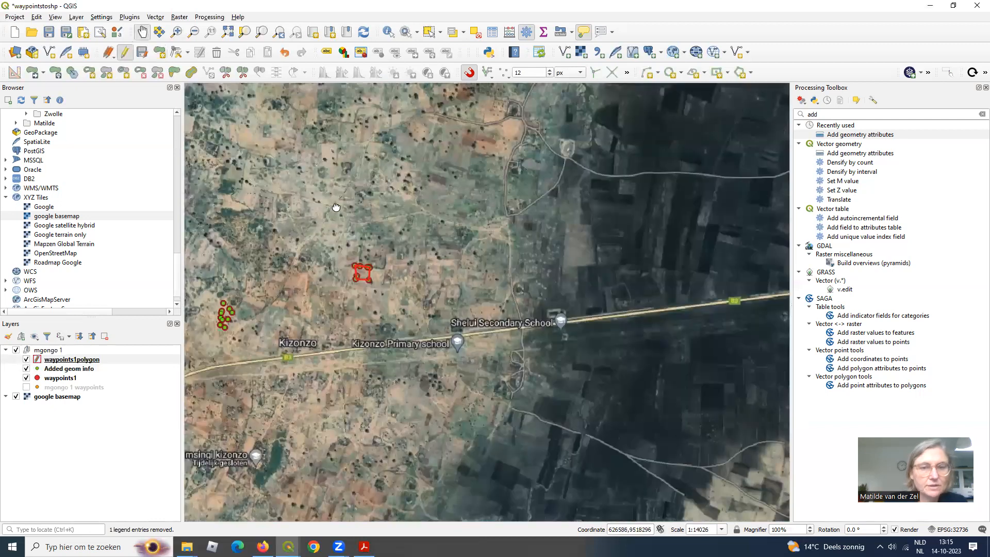
left_click_drag(323, 182, 536, 336)
scroll(537, 336, "down", 2)
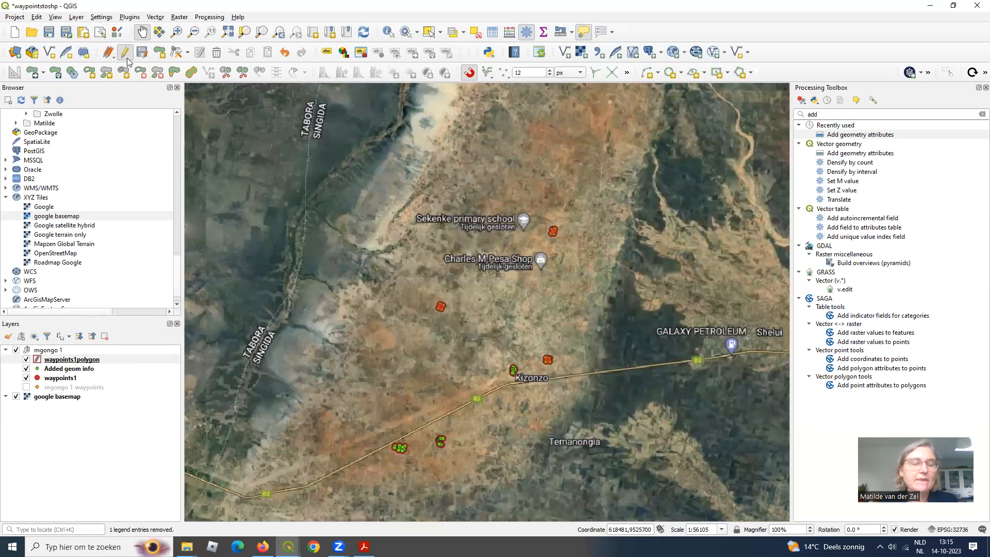
scroll(517, 270, "up", 1)
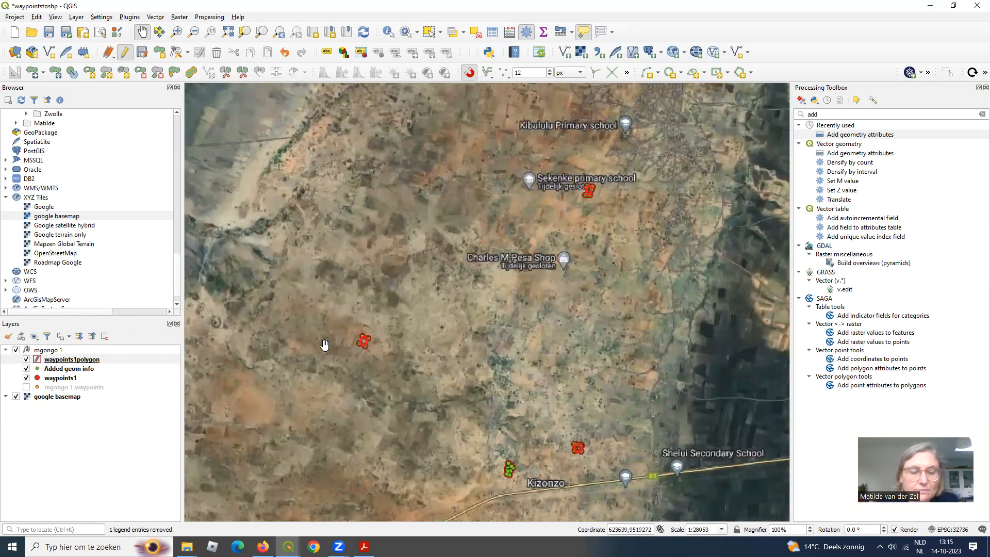
scroll(360, 354, "up", 1)
scroll(360, 354, "down", 1)
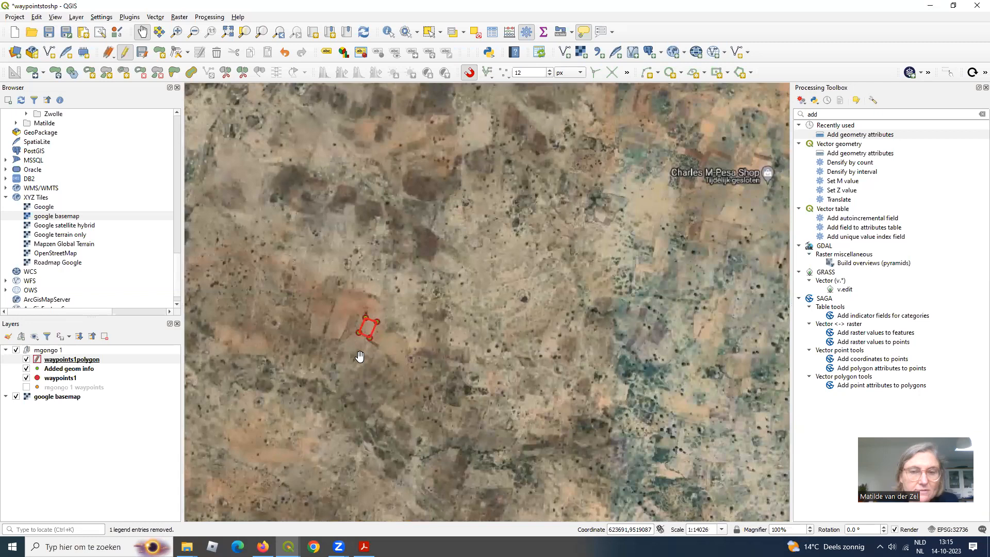
left_click(27, 369)
left_click(26, 378)
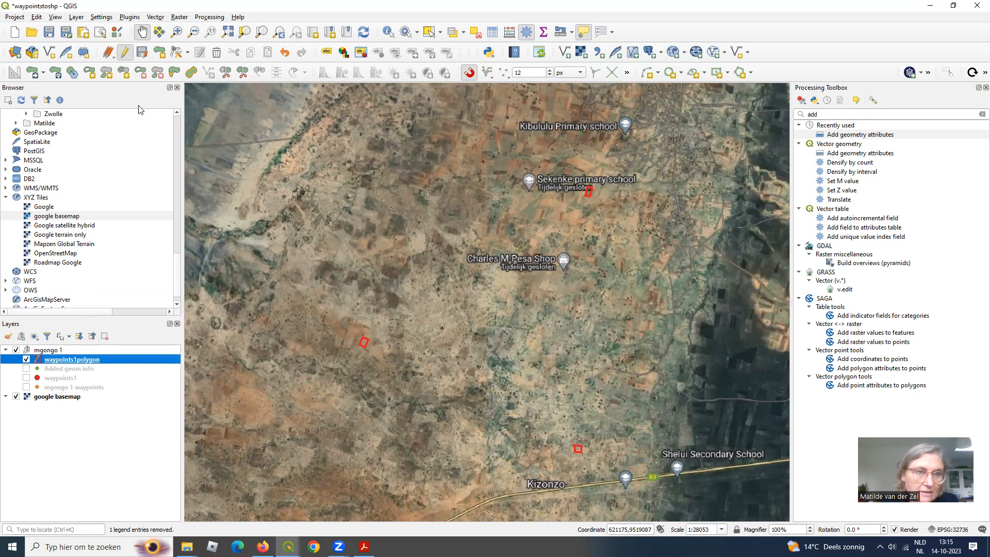
left_click(126, 52)
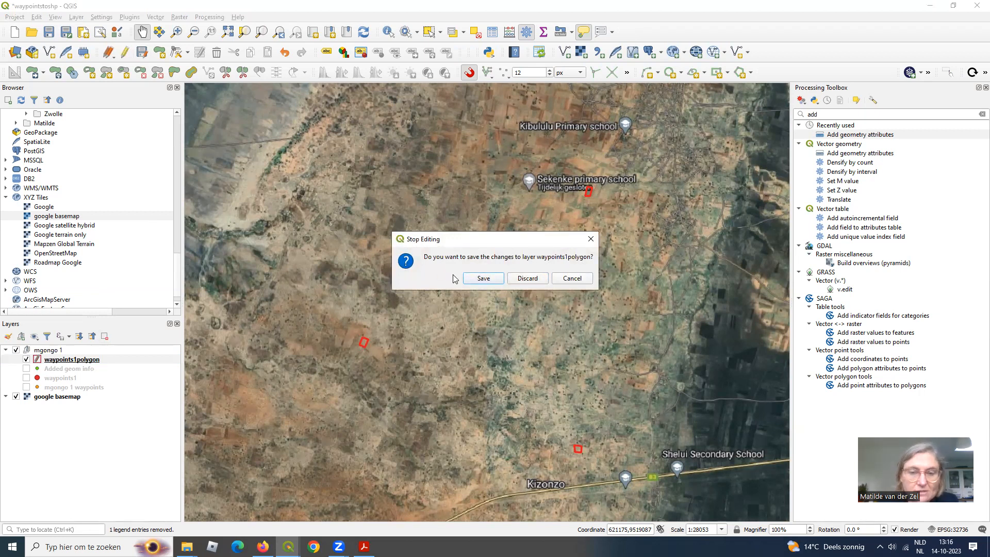
left_click(485, 278)
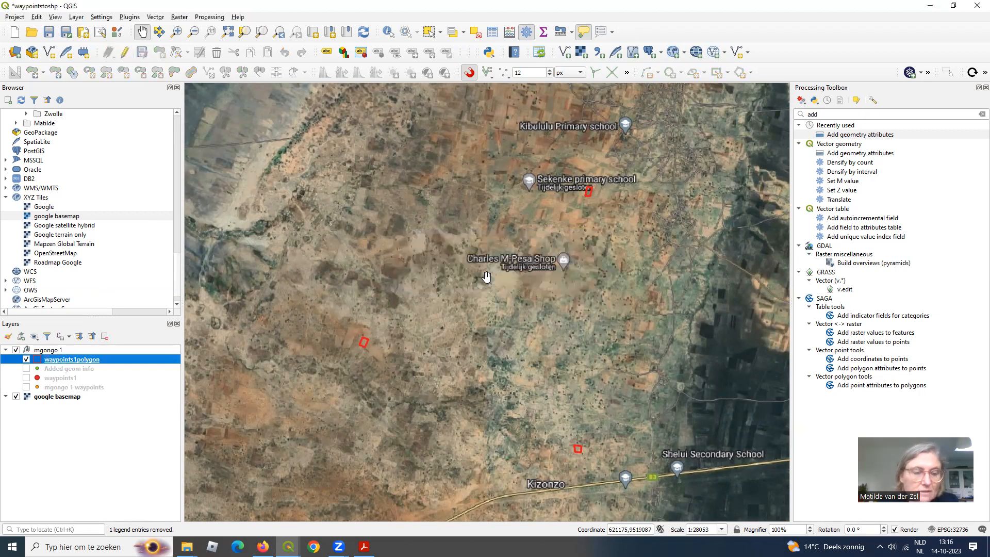
Try to change the Name of the feature with id 3 to plot C in the waypoints1polygon attribute table
right_click(114, 363)
left_click(148, 268)
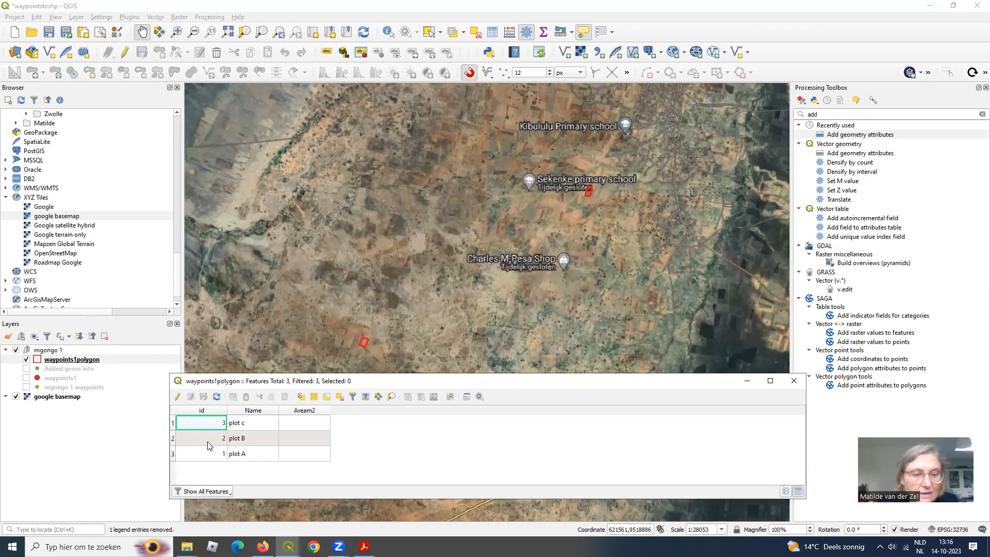
left_click(179, 398)
double_click(255, 439)
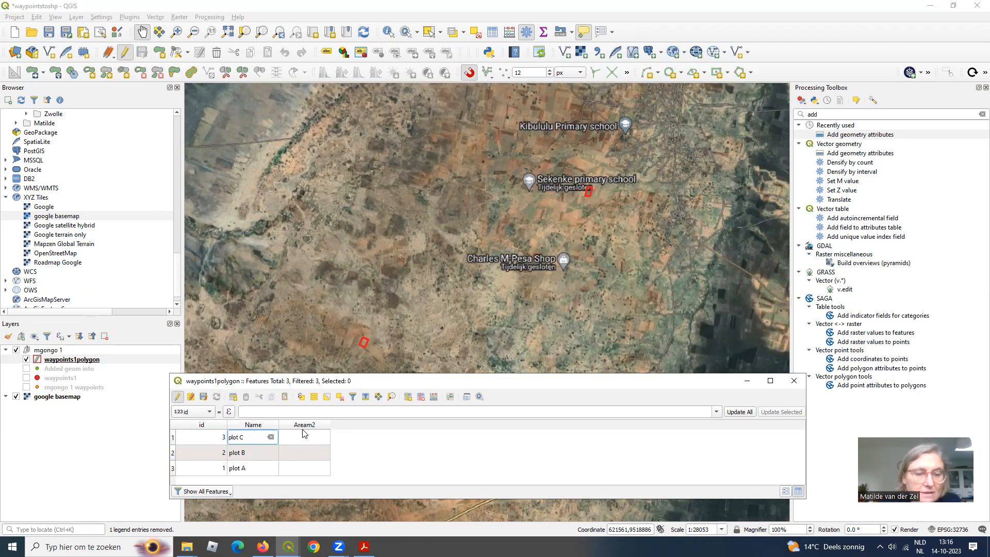
left_click(181, 398)
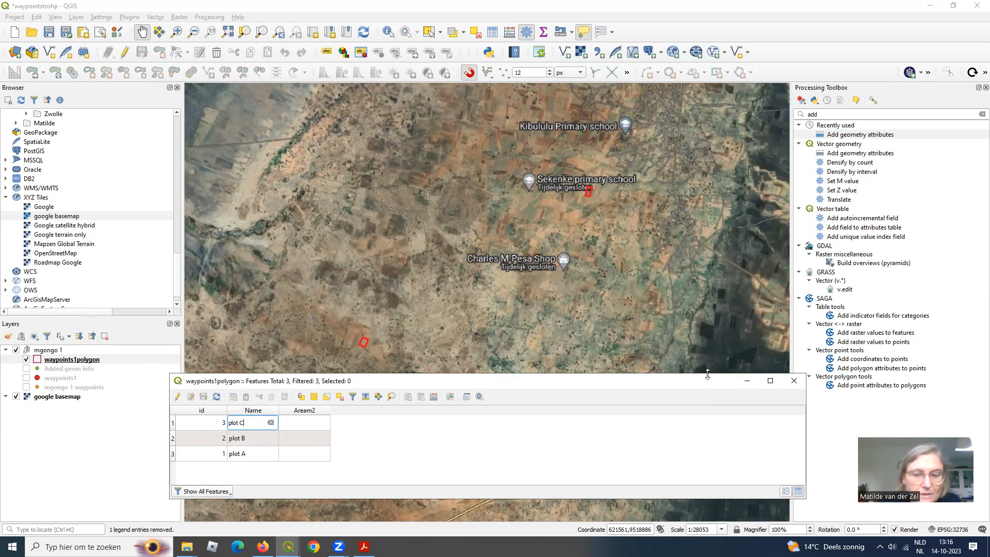
left_click(794, 381)
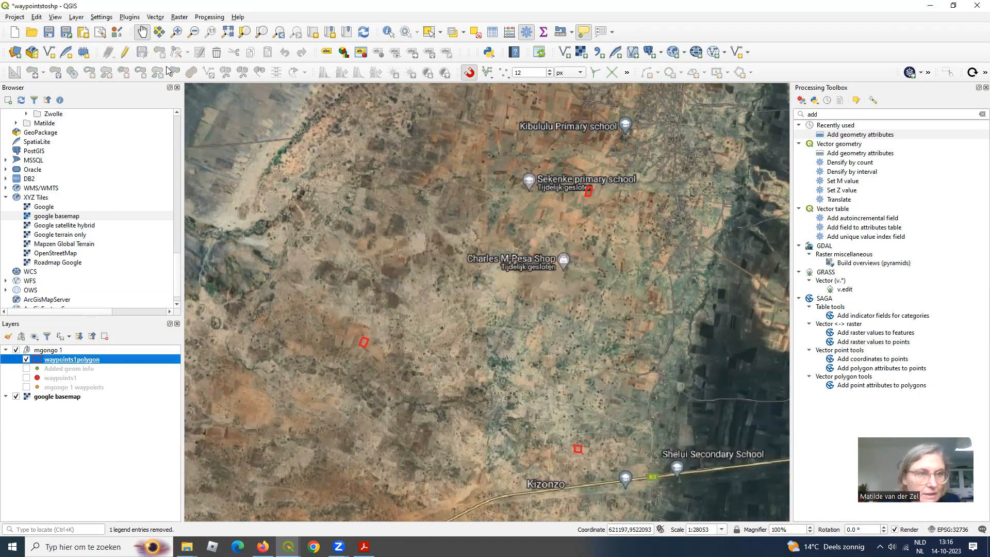
Save the waypointstoshp project
left_click(49, 33)
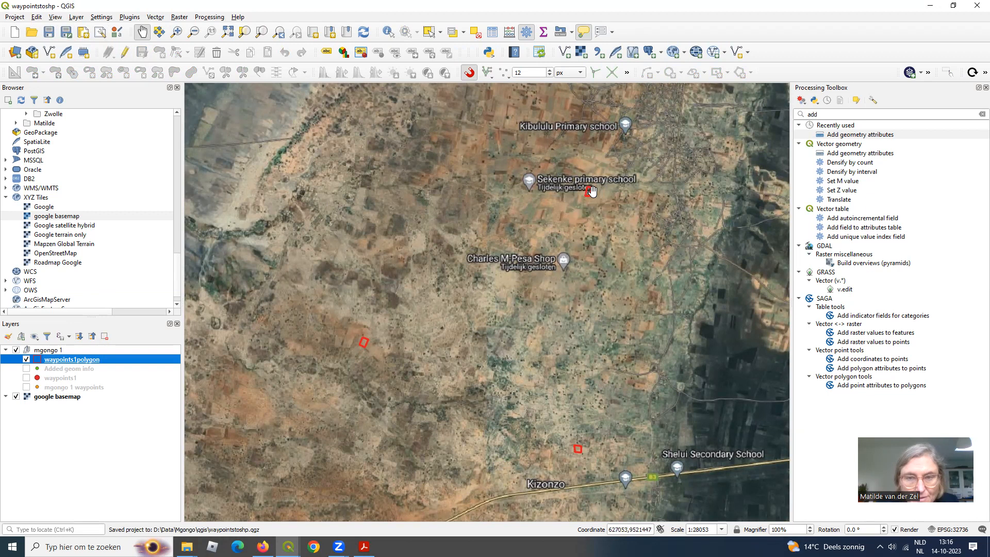
scroll(589, 188, "up", 1)
left_click_drag(543, 272, 651, 185)
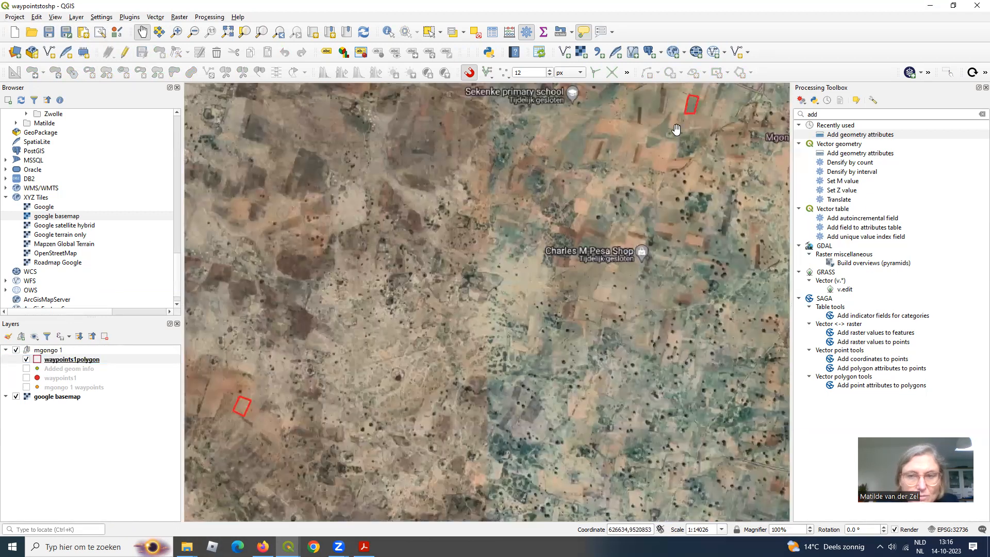
Set up Add Geometry Attributes with waypoints1polygon as the input layer, calculating with the Project CRS
double_click(849, 135)
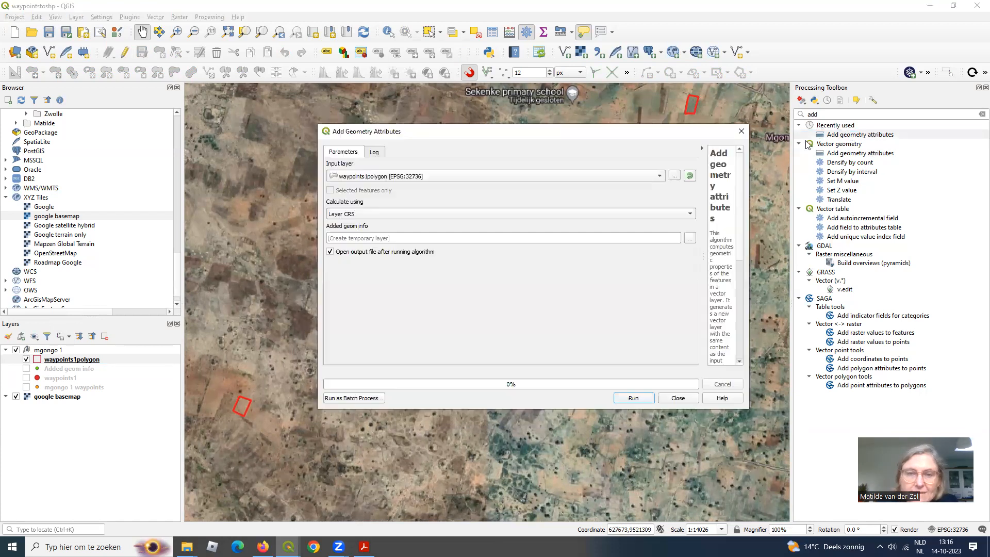
left_click(659, 176)
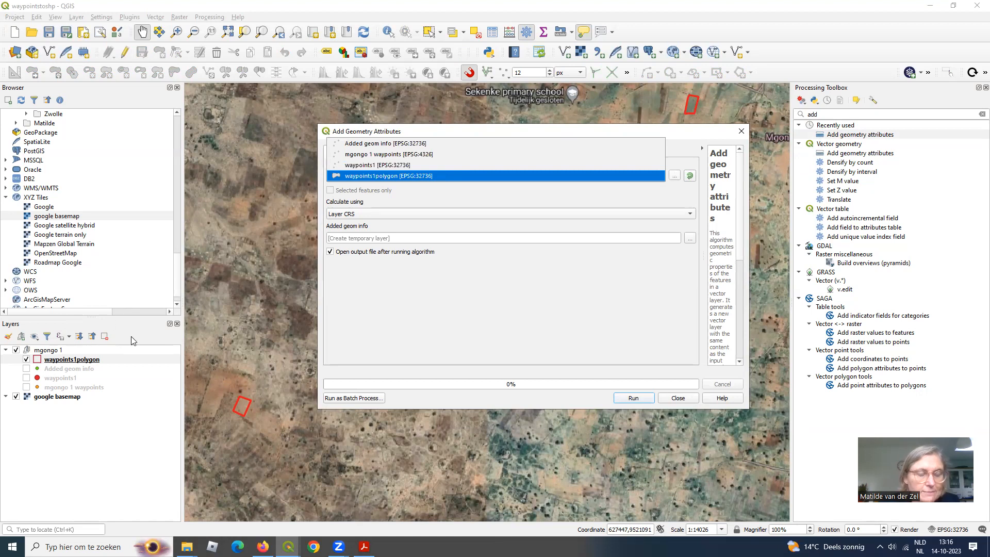
left_click(401, 177)
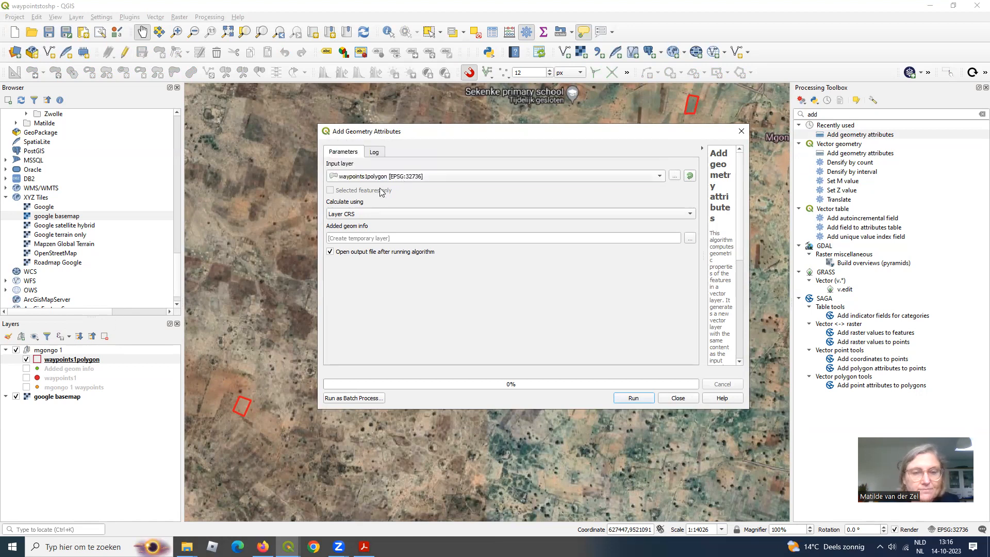
left_click(372, 216)
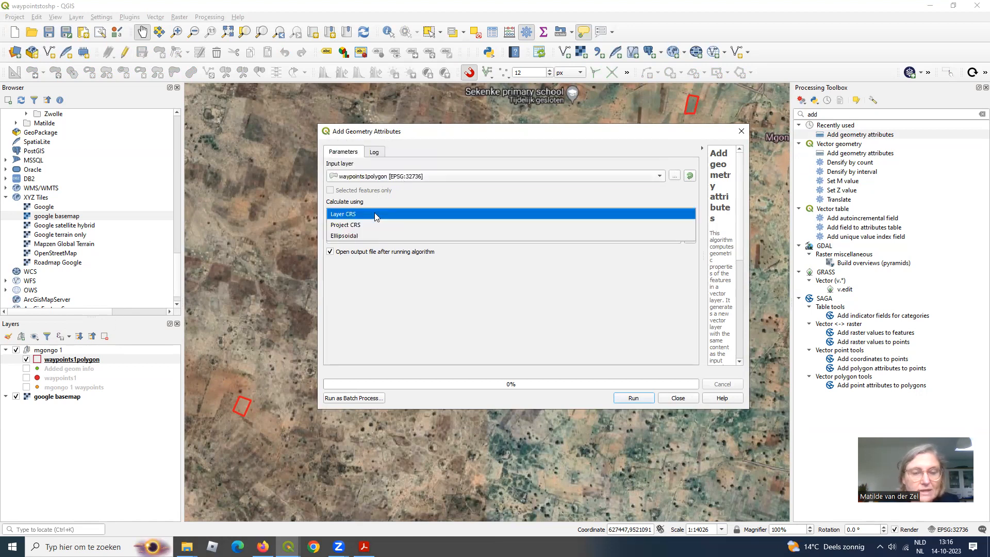
left_click(369, 223)
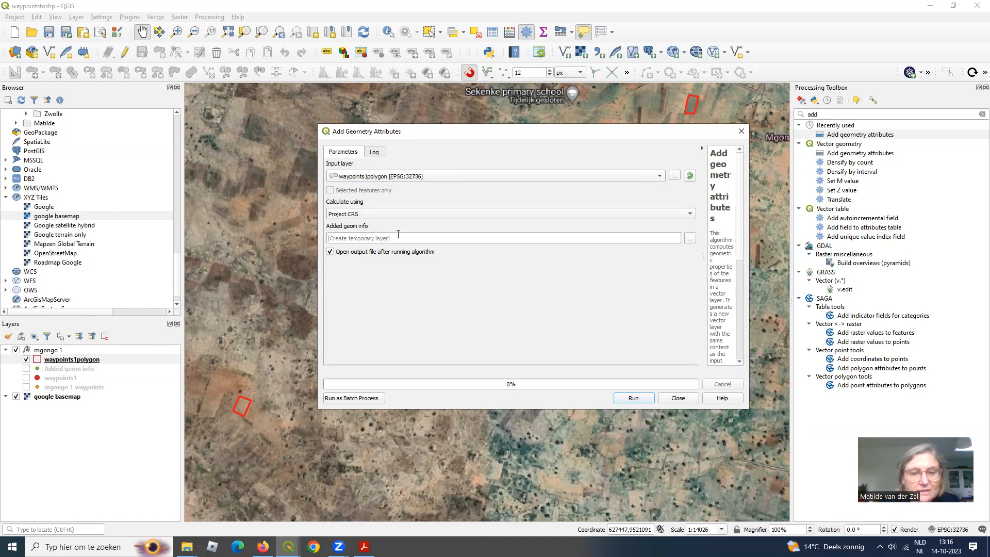
Set the output to an SHP file named waypoints1polygonarea in the Mgongo shp folder and run the geometry calculation
left_click(689, 239)
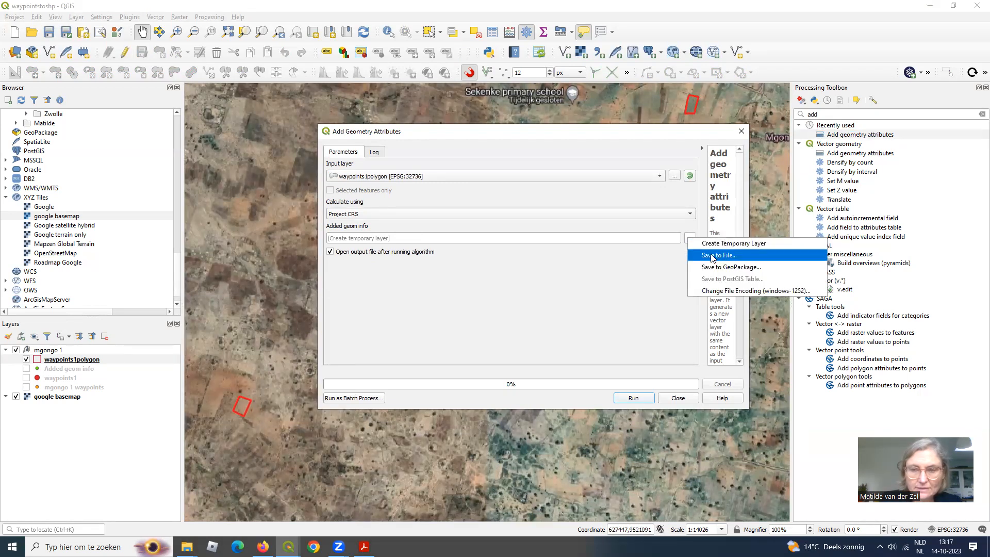
left_click(714, 256)
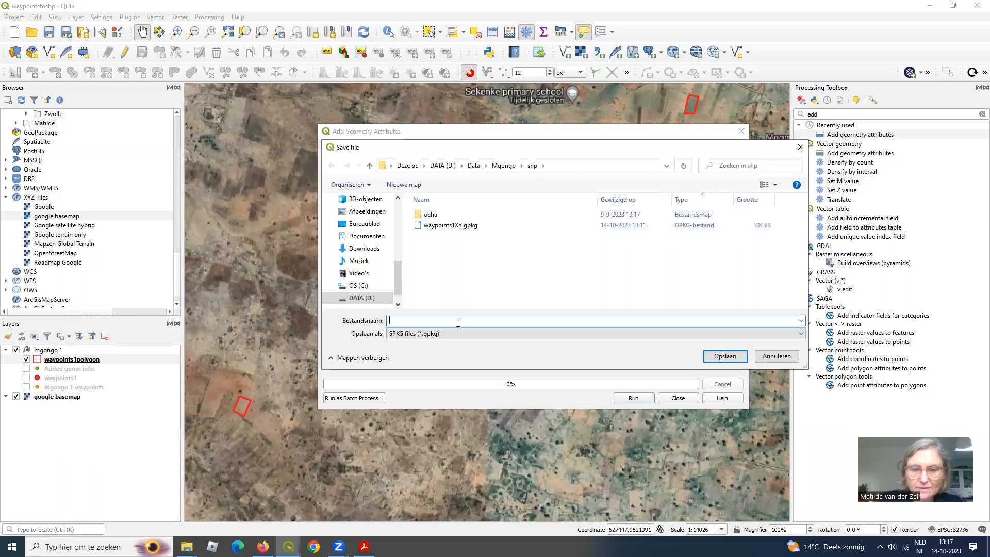
left_click(443, 333)
left_click(438, 341)
left_click(405, 320)
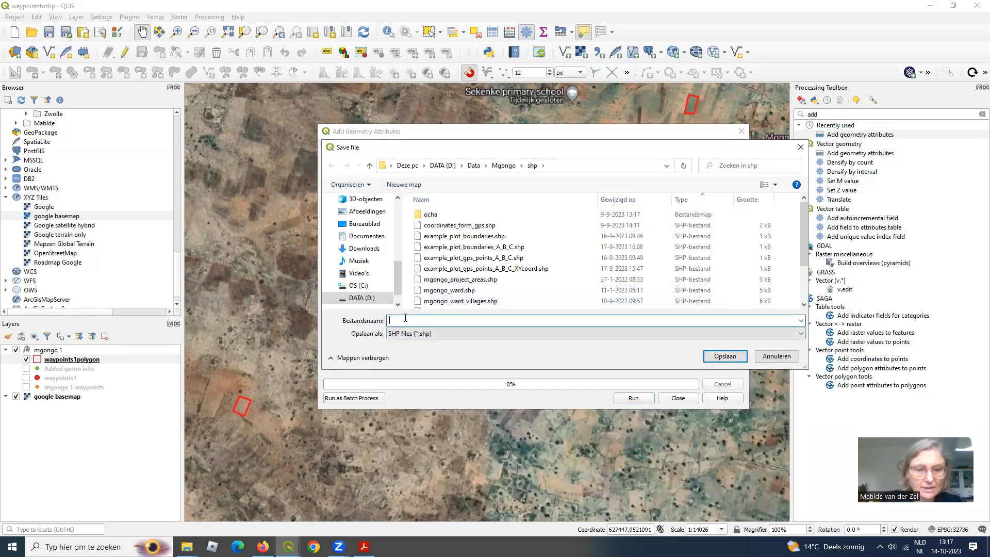
type("way")
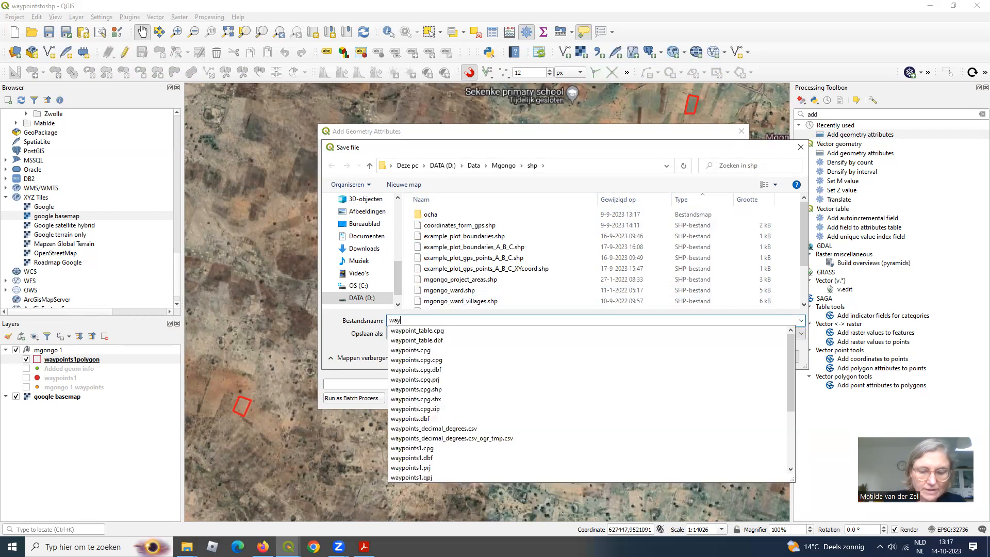
type("points")
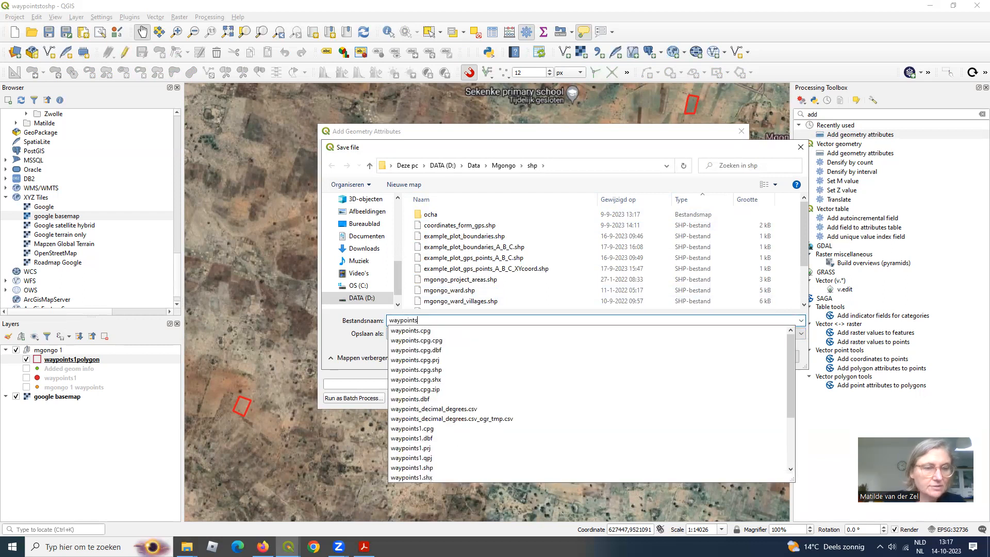
type("1poly")
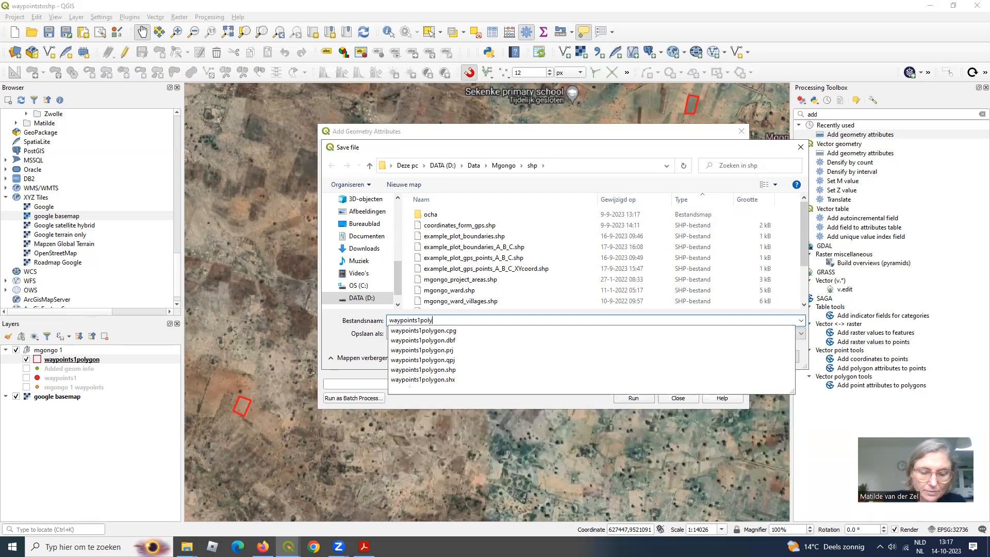
type("gonar")
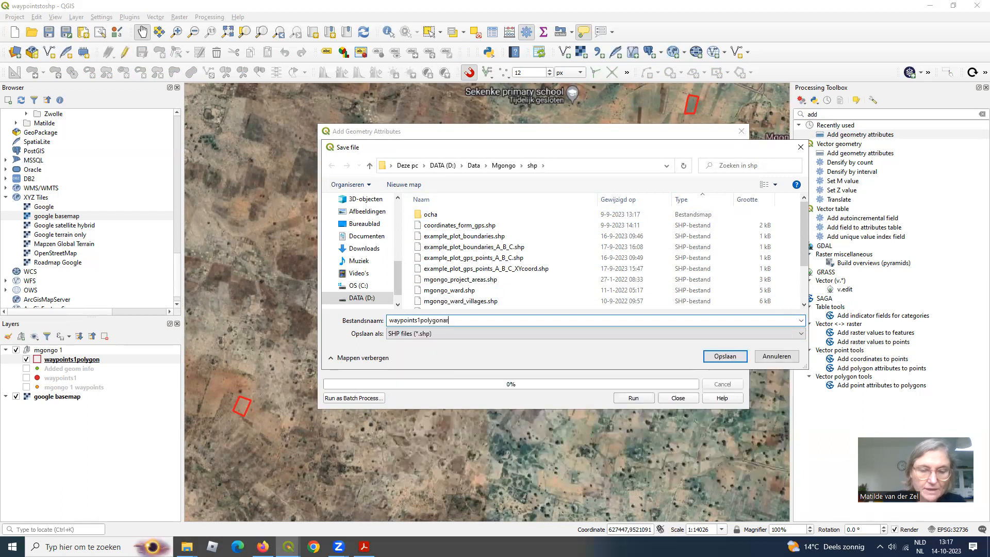
type("ea")
left_click(717, 359)
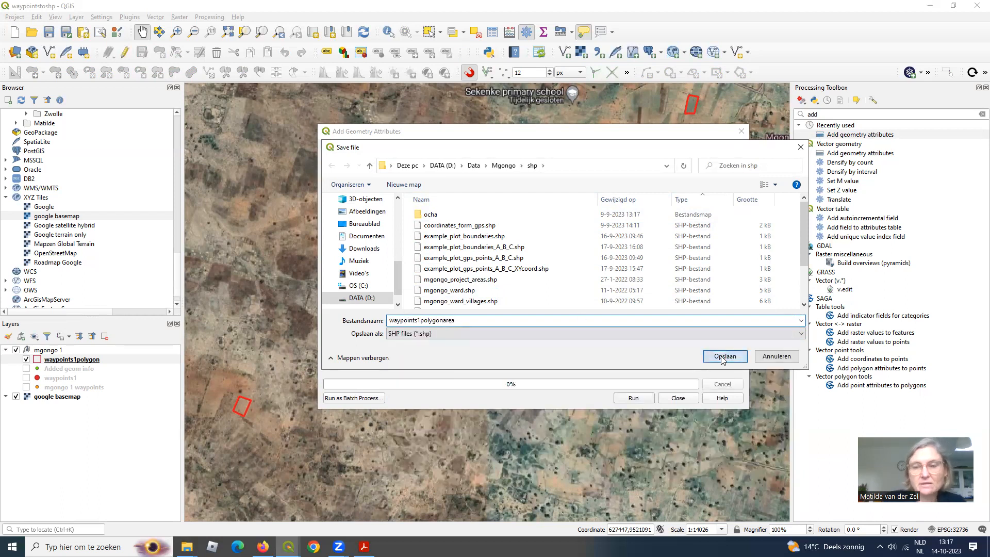
left_click(632, 400)
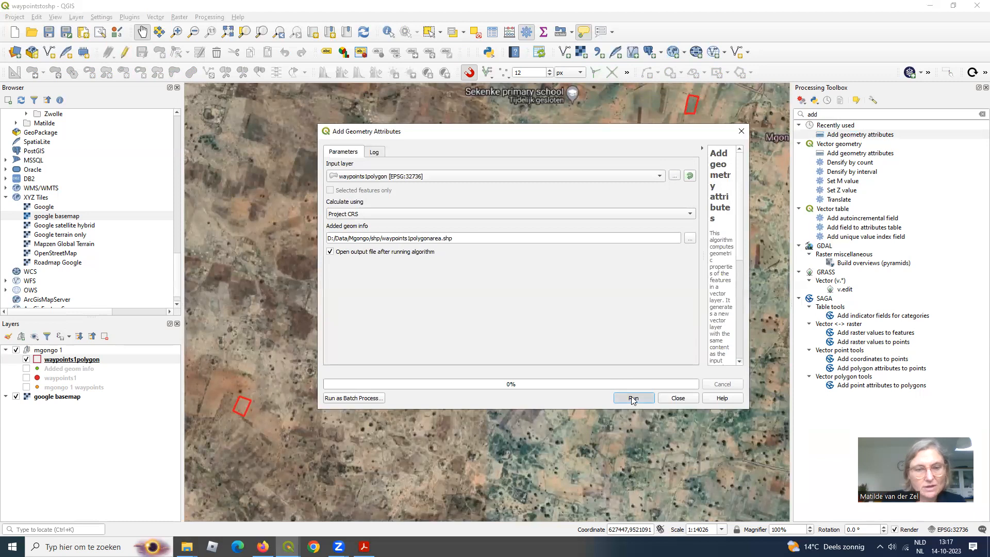
left_click(741, 131)
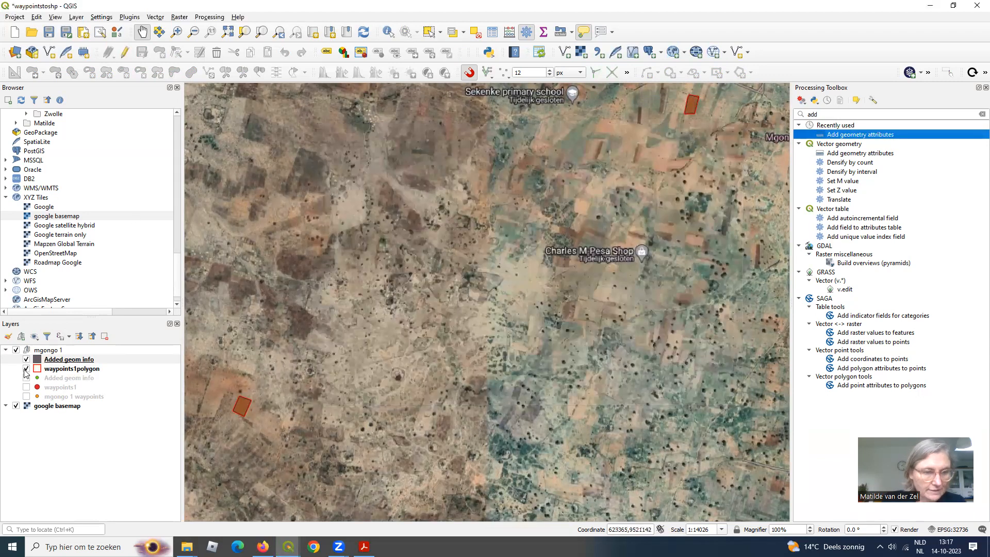
Hide the waypoints1polygon layer and style the new Added geom info polygon layer with simple green fill
left_click(26, 370)
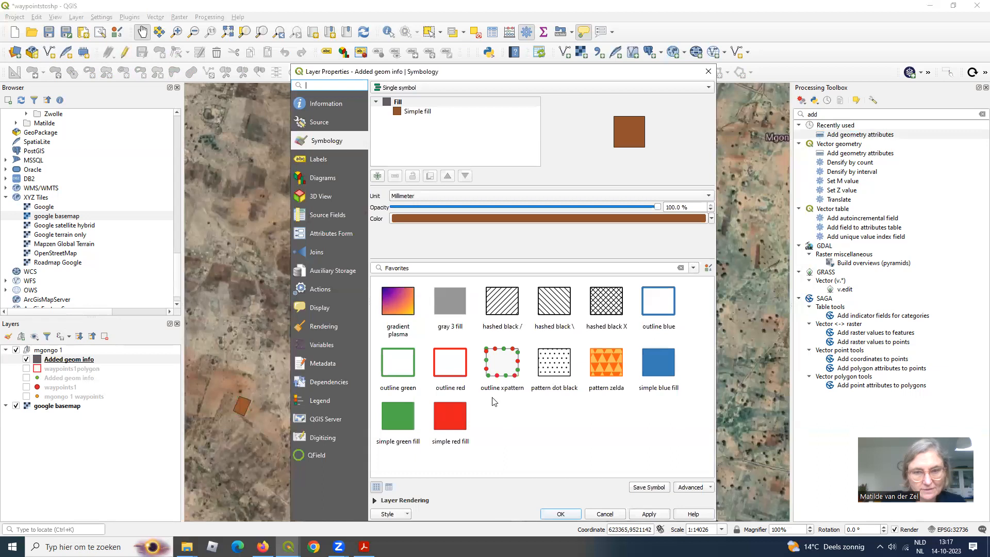
left_click(398, 420)
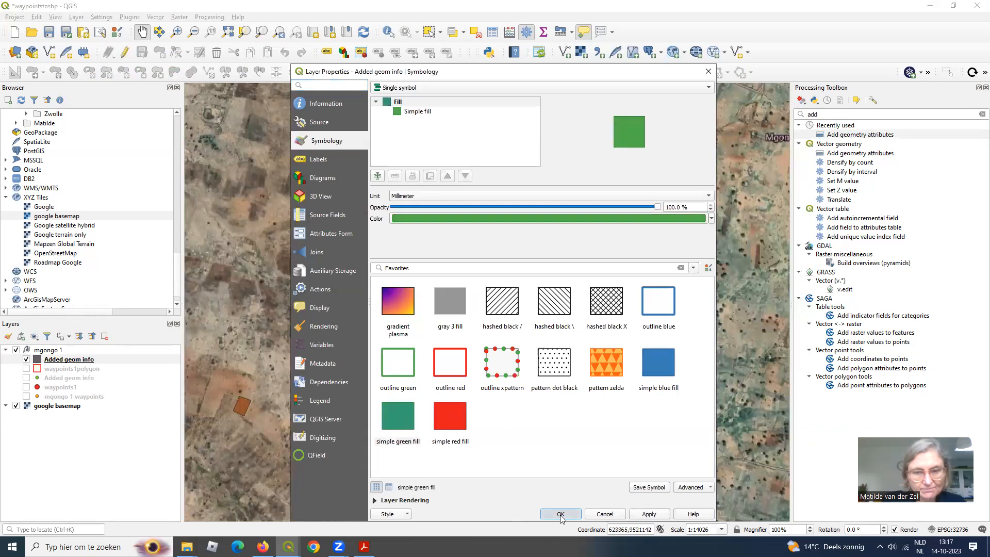
left_click(560, 513)
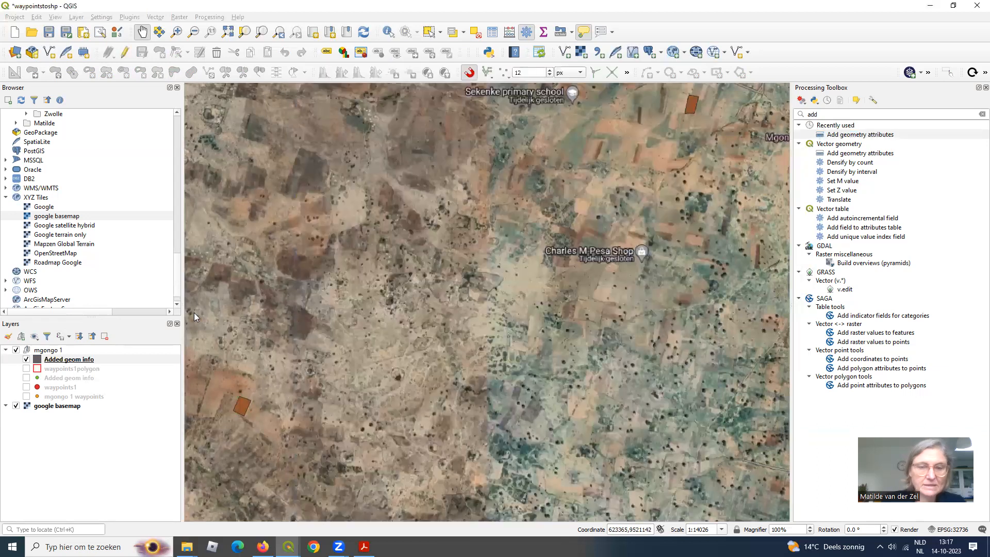
Open the attribute table of the new Added geom info polygon layer and widen its area column to examine the full values
right_click(60, 362)
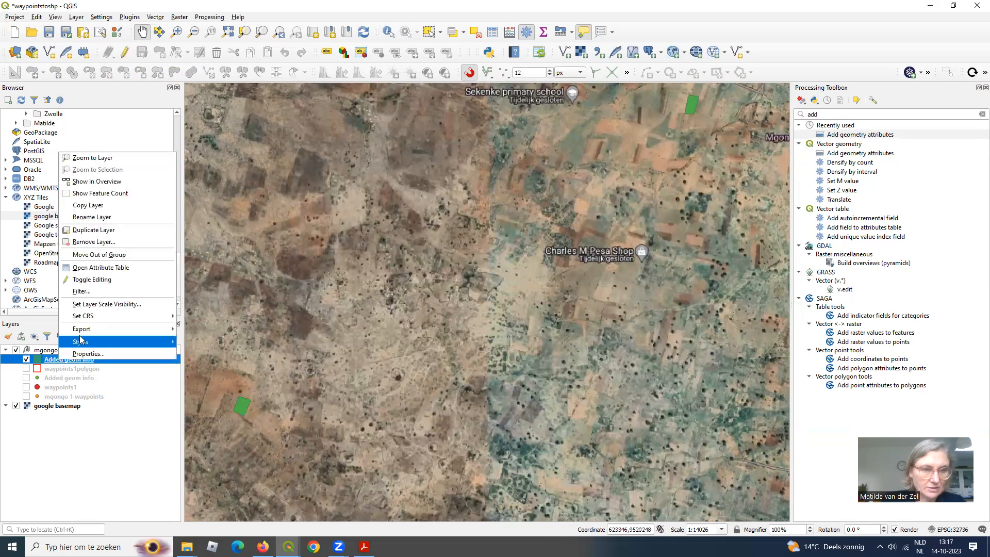
left_click(89, 273)
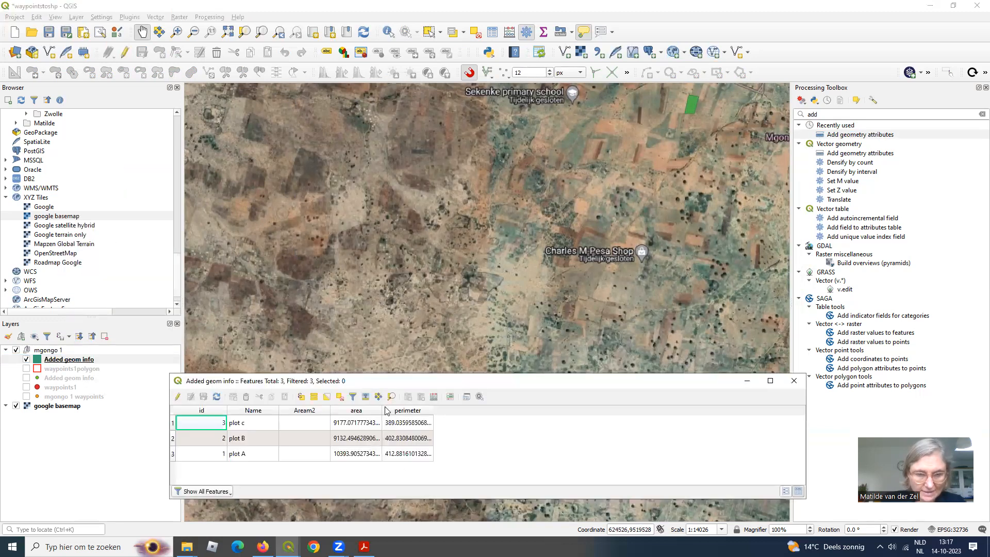
double_click(382, 410)
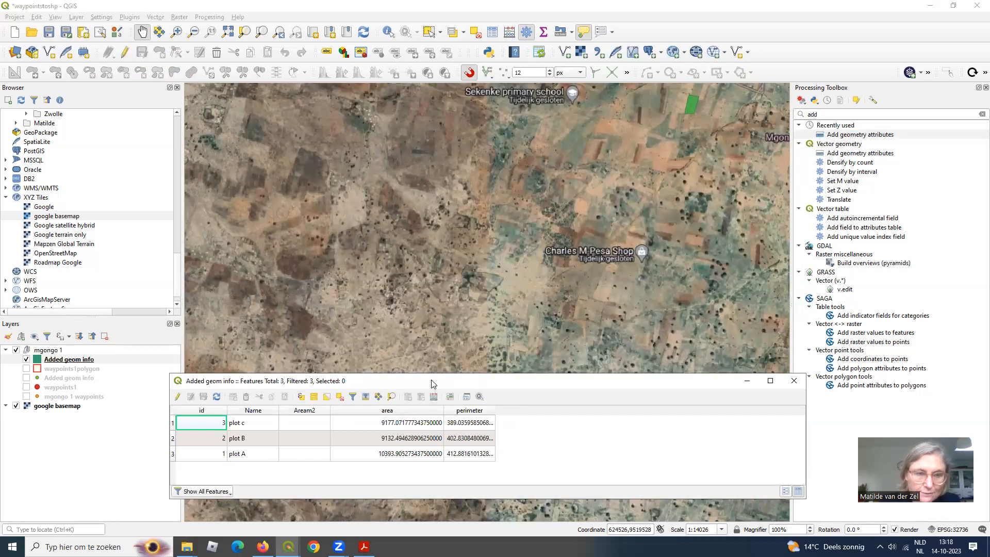
left_click_drag(430, 381, 378, 232)
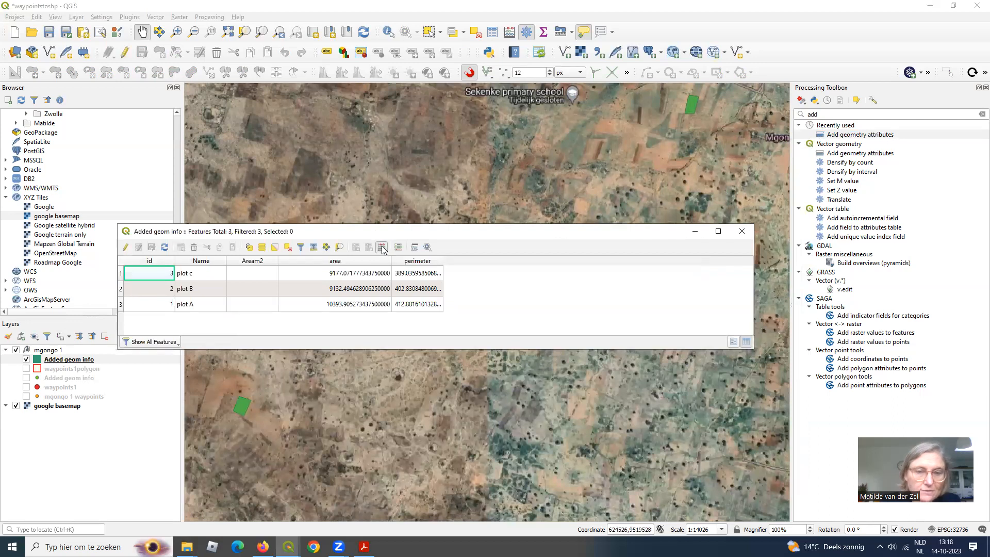
Update the existing Aream2 field with the values of the "area" field using the Field Calculator, and adjust the Aream2 column width
left_click(382, 248)
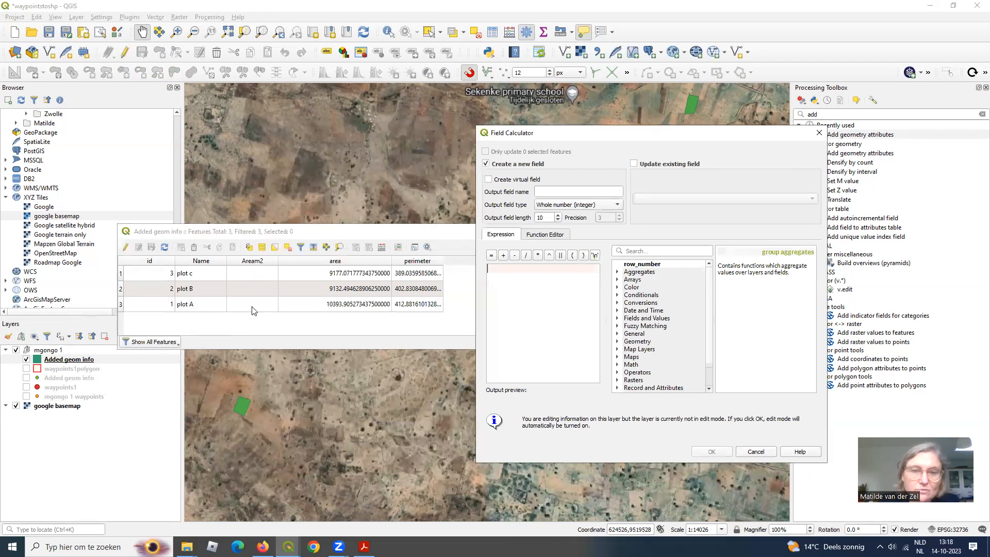
left_click(486, 164)
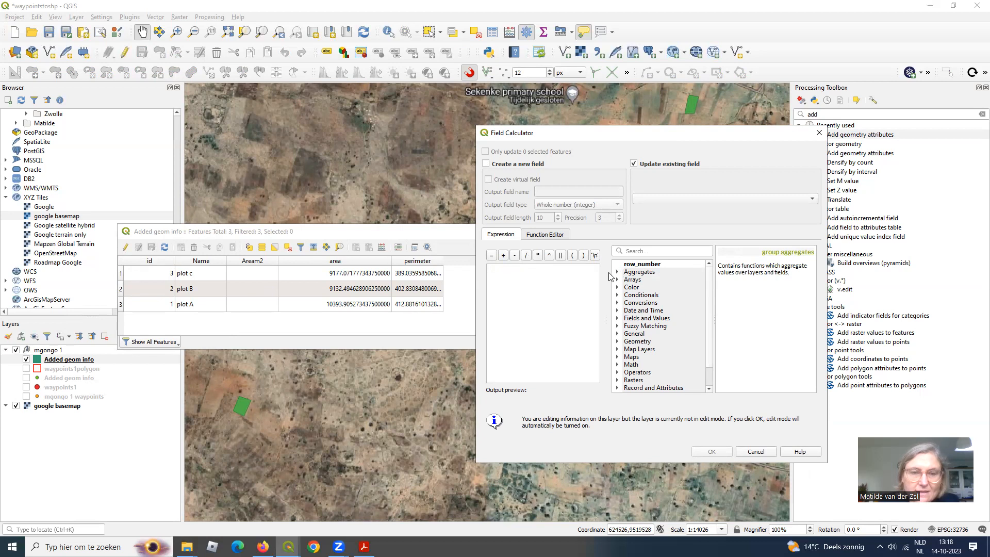
left_click(669, 199)
left_click(647, 221)
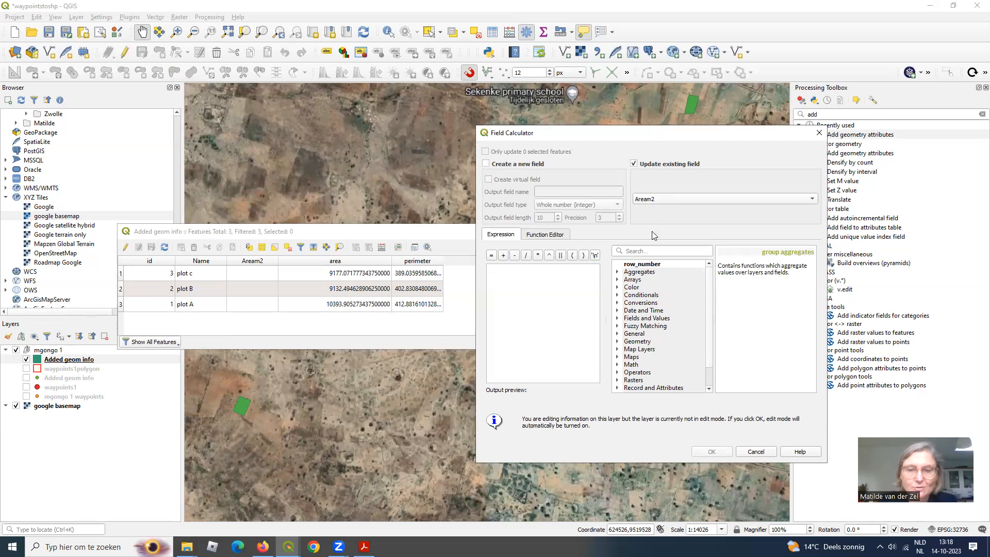
left_click(618, 320)
left_click(648, 320)
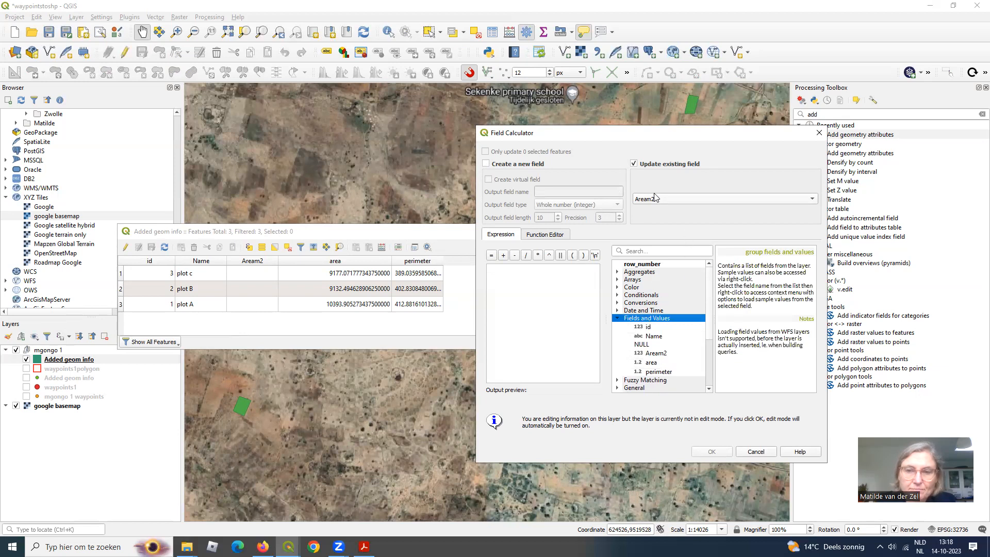
left_click(652, 363)
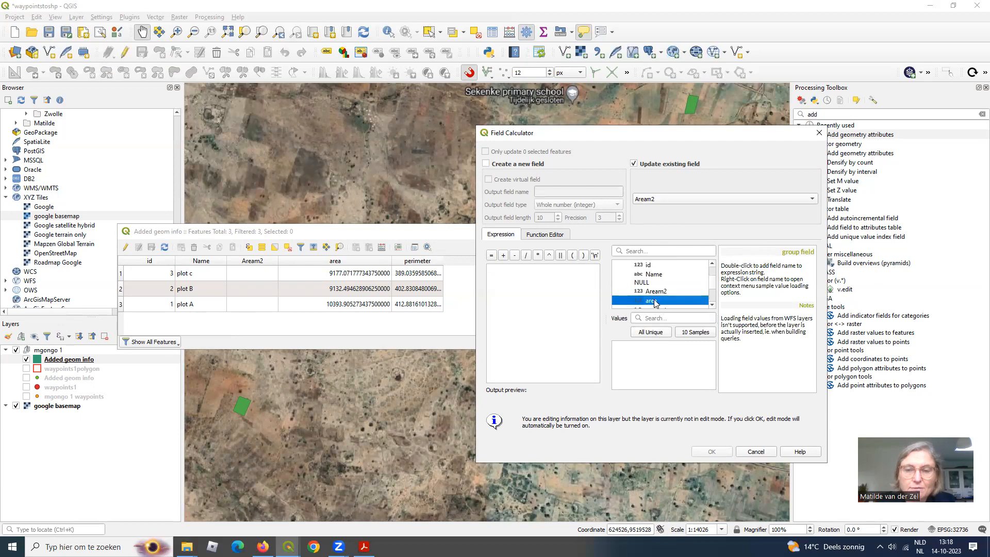
double_click(656, 302)
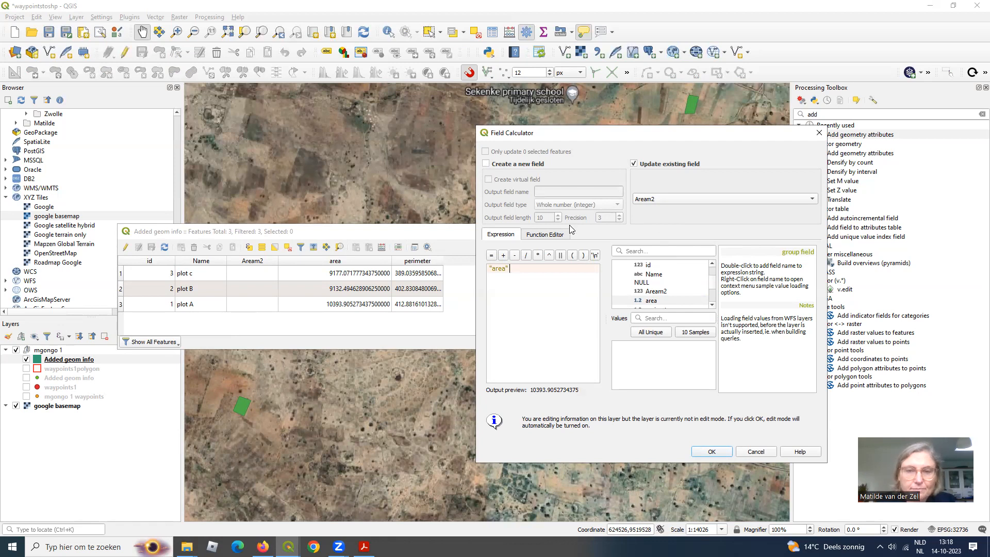
left_click(711, 452)
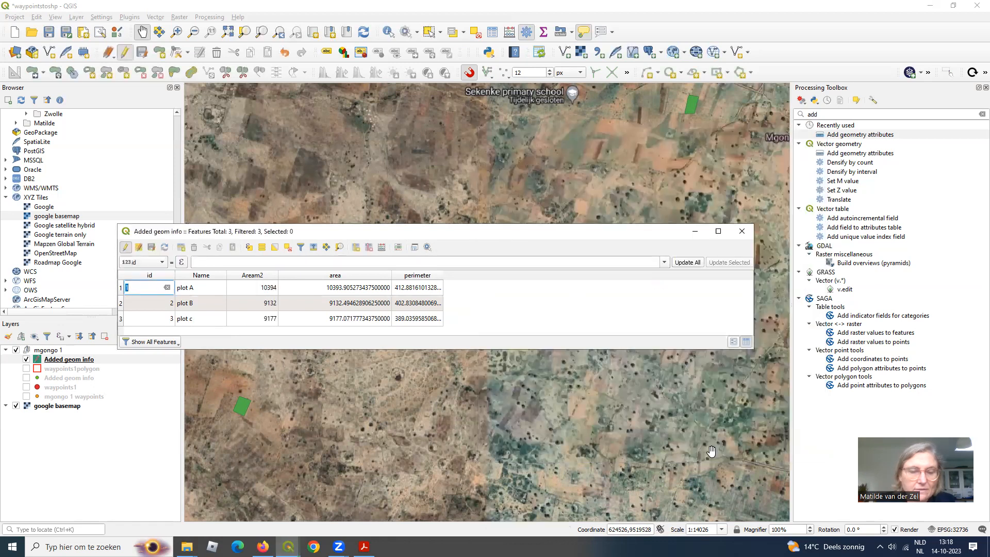
left_click_drag(278, 272, 376, 274)
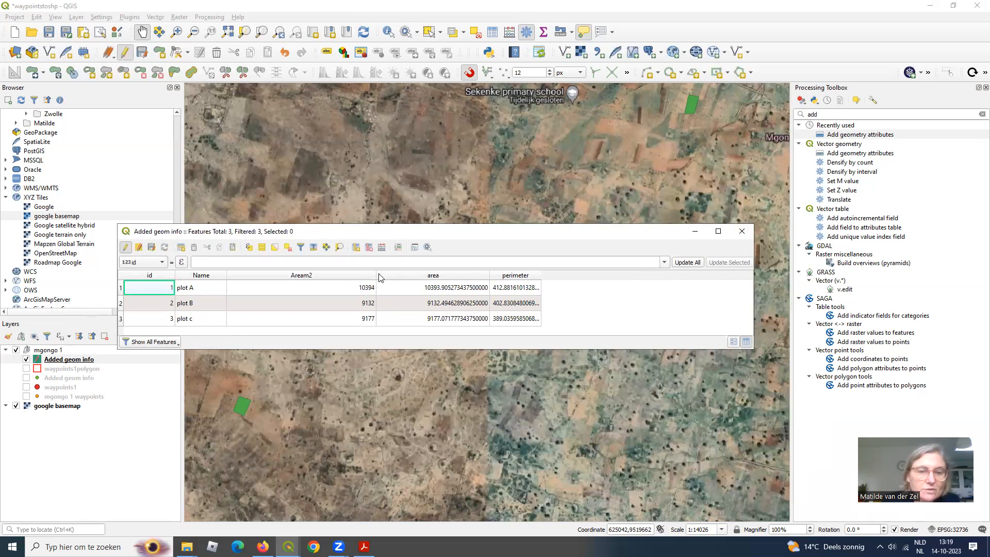
left_click_drag(375, 280, 310, 279)
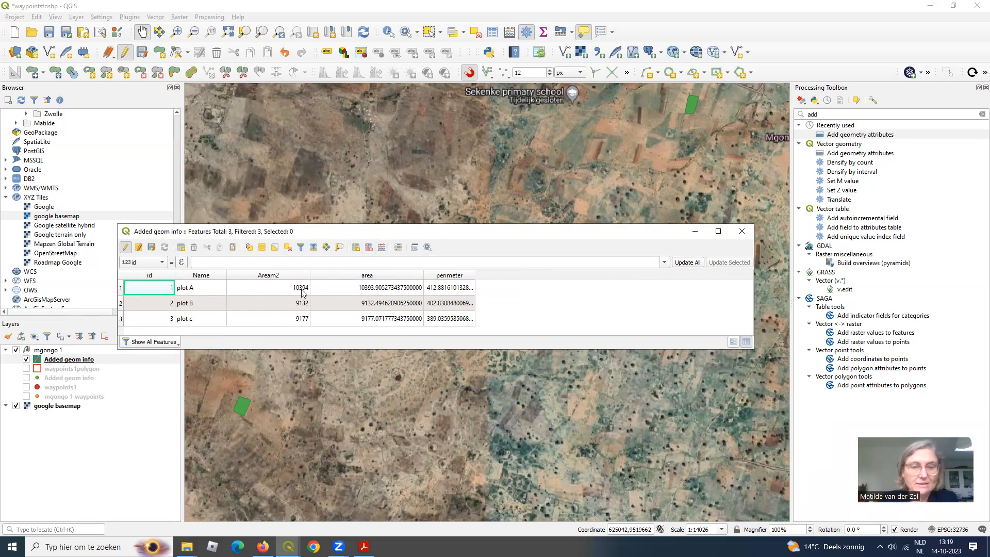
Create a whole number (integer) field named Hectares with the Field Calculator, calculated as "area" / 10000
left_click(383, 249)
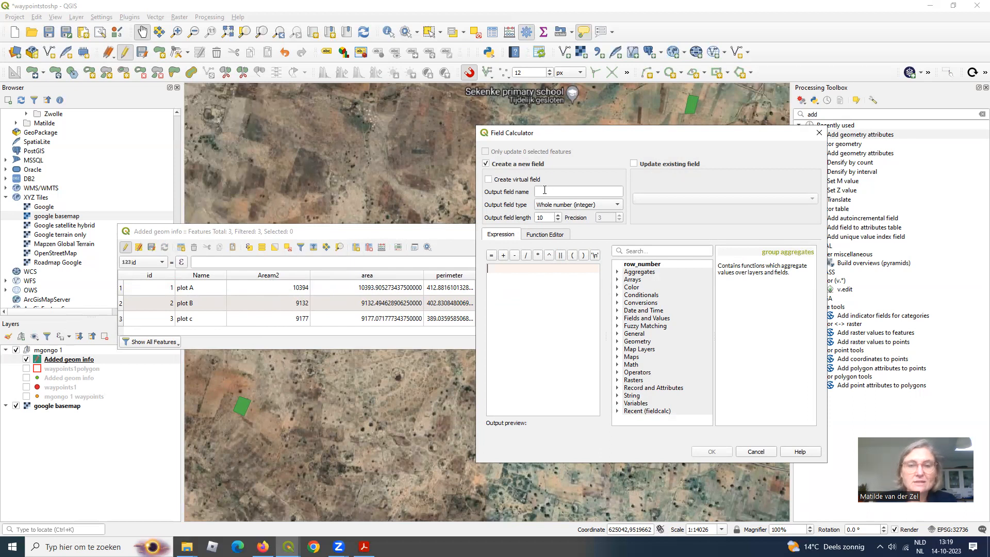
left_click(560, 194)
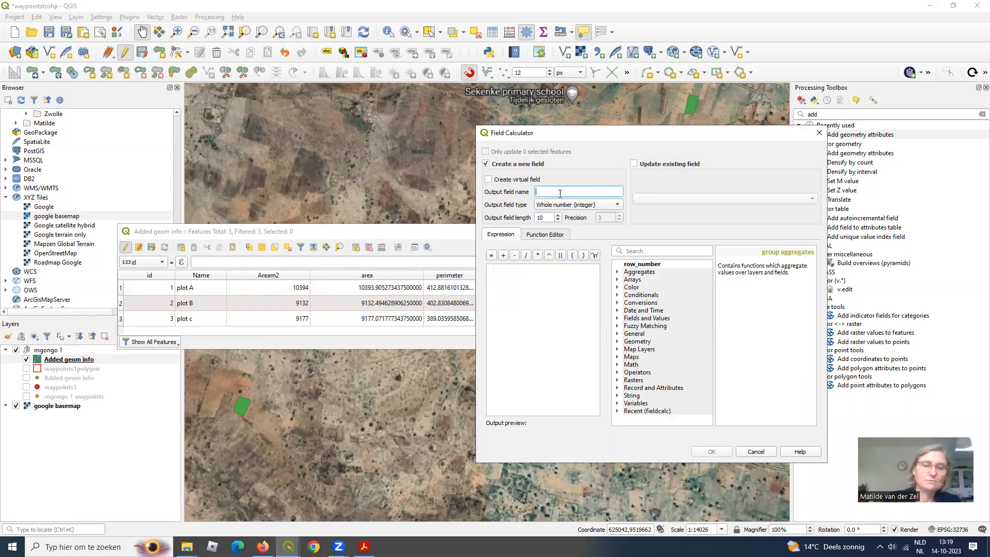
type("hec")
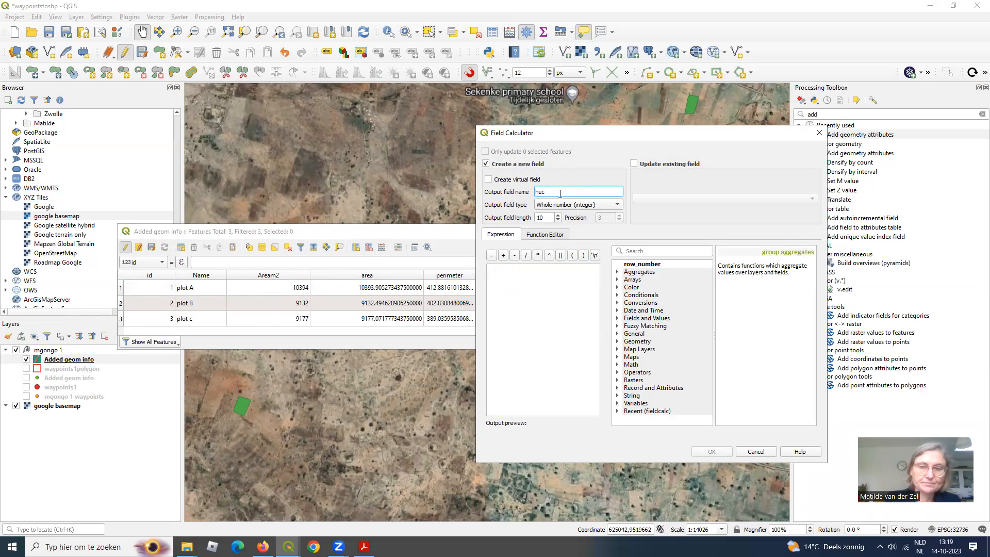
key("BackSpace")
type("Hectares")
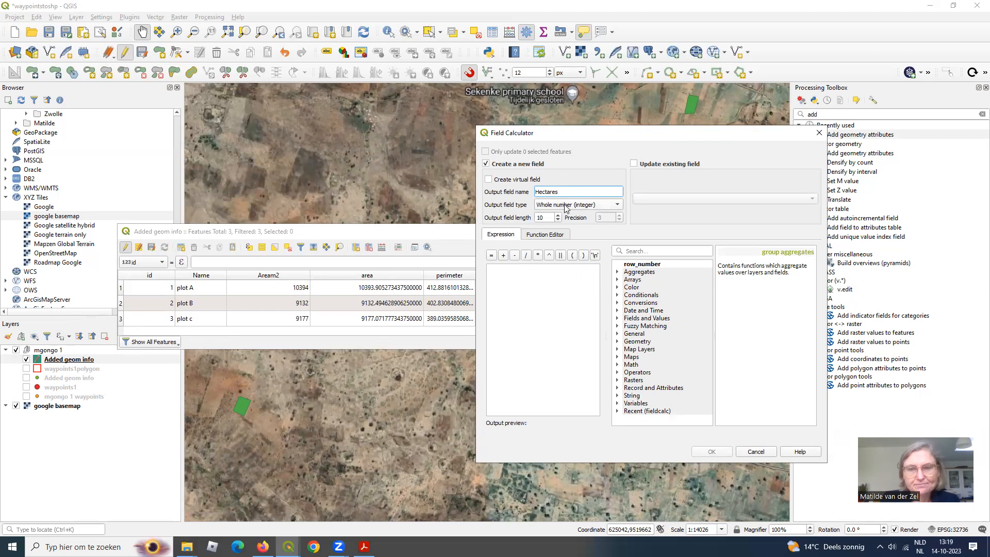
left_click(618, 319)
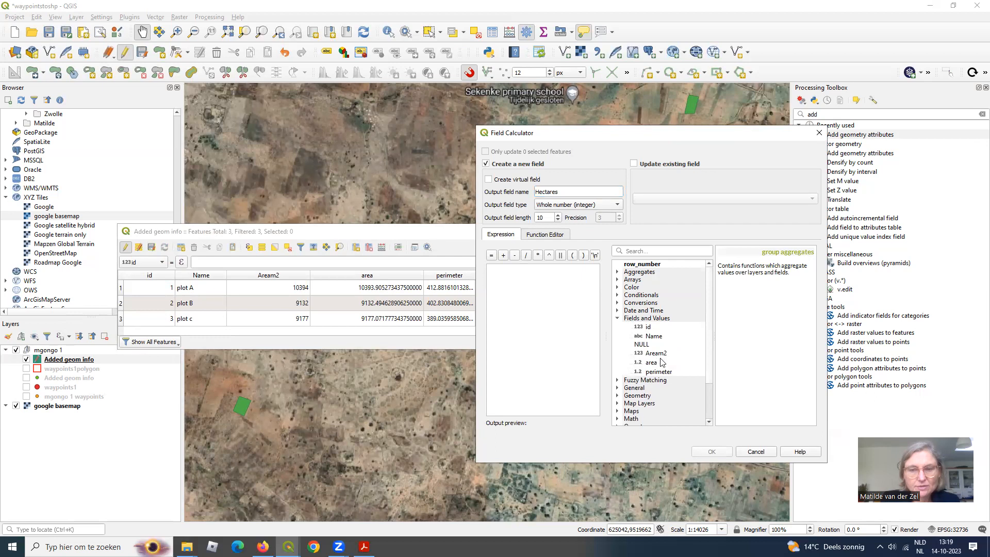
left_click(652, 363)
double_click(659, 315)
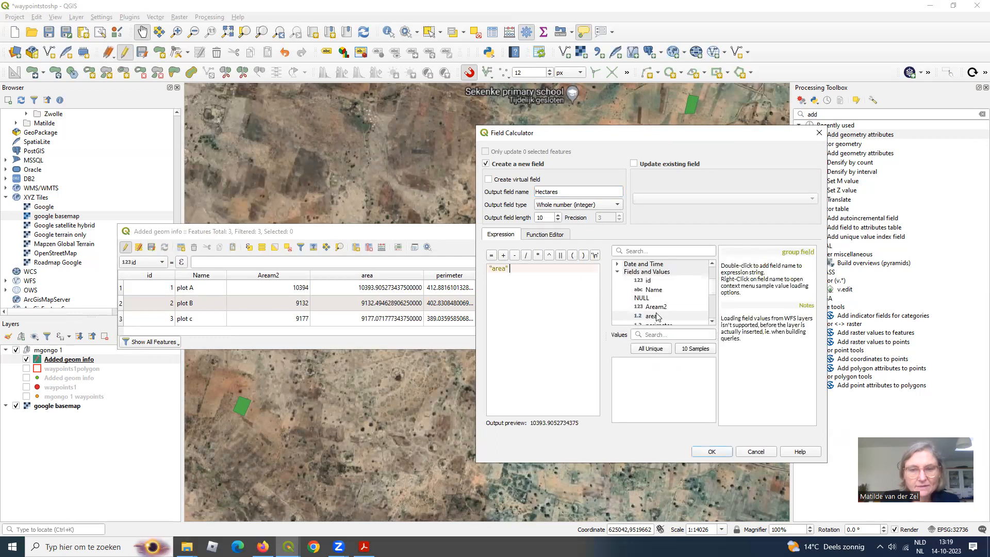
left_click(526, 257)
type("10000")
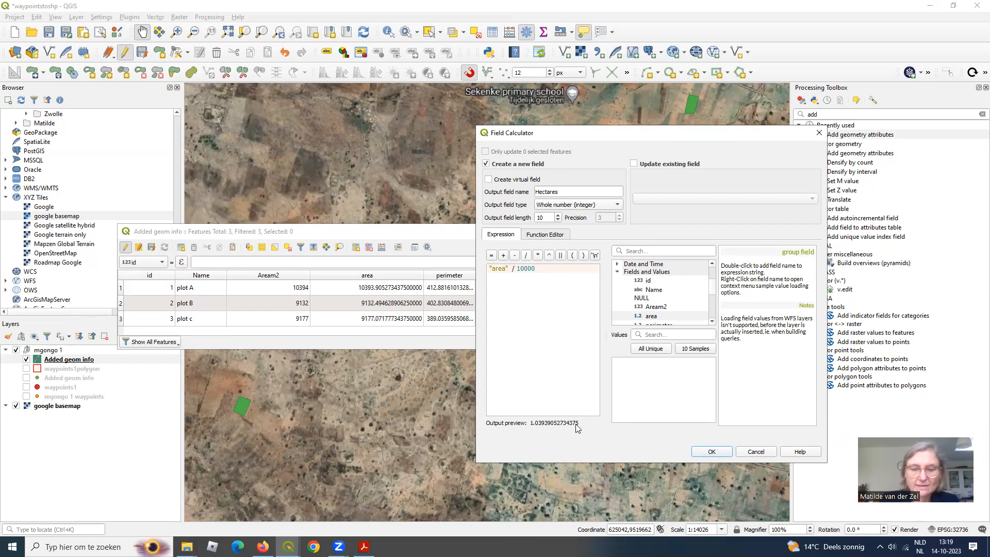
left_click(712, 452)
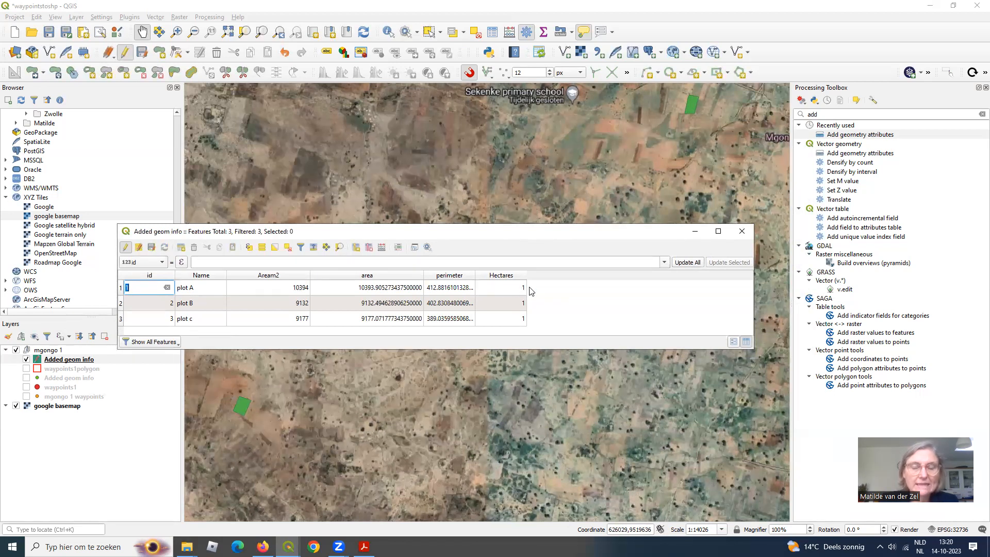
Delete the whole-number Hectares field from the attribute table
left_click(369, 248)
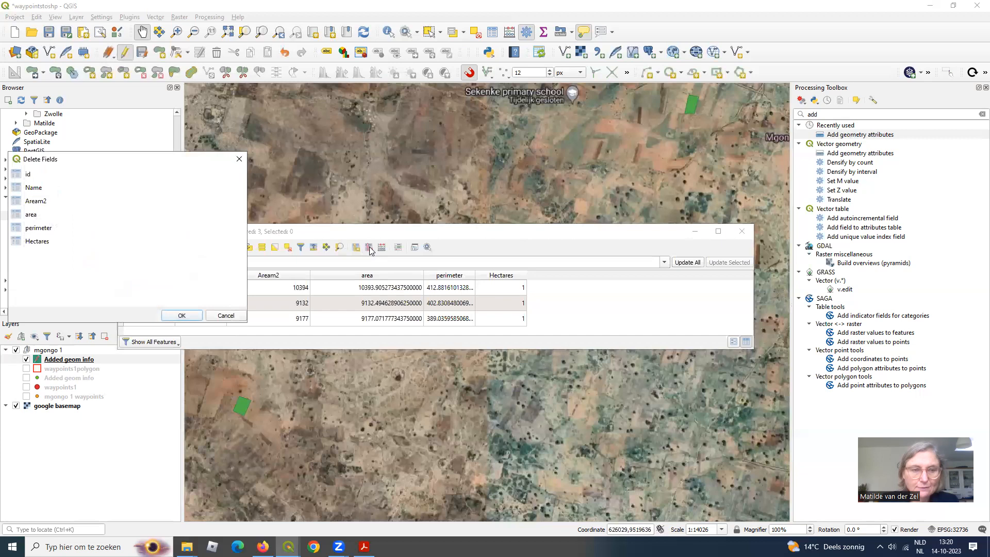
left_click(32, 243)
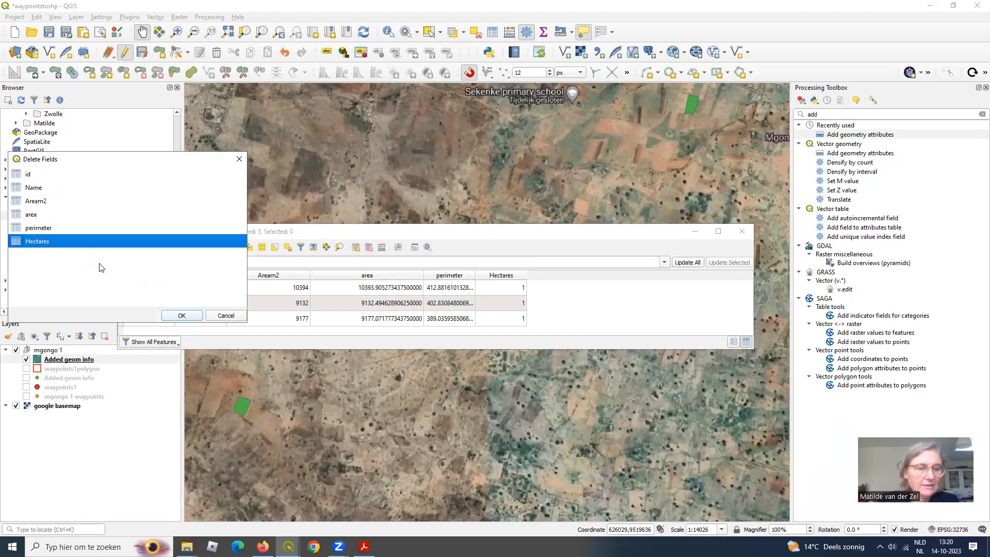
left_click(181, 316)
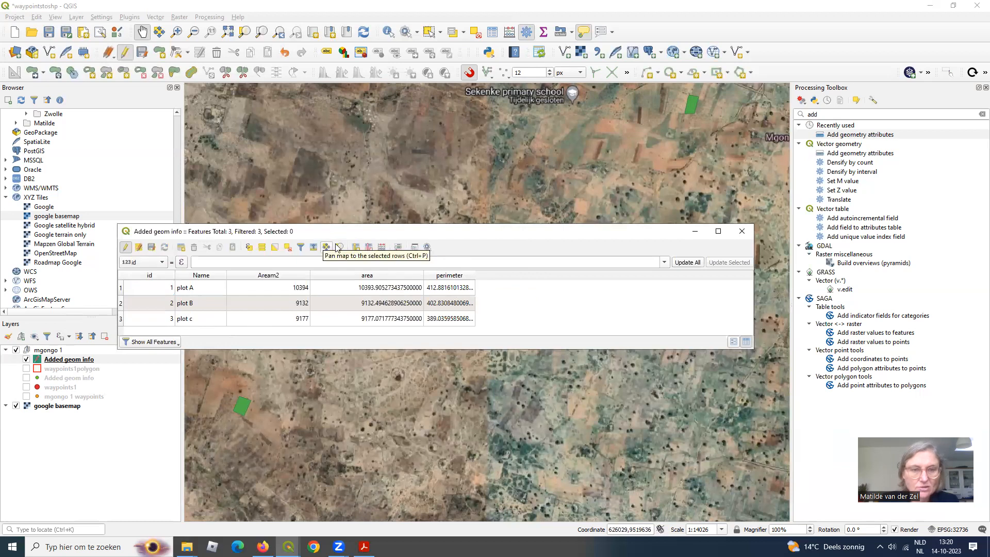
Define a new Field Calculator output field named Hecatares as a decimal number (real) with precision 2
left_click(383, 249)
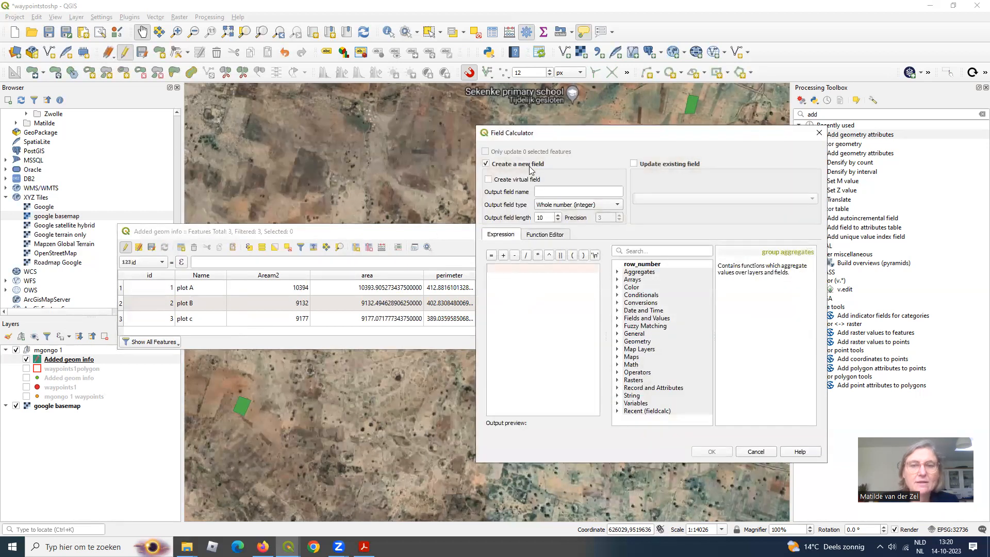
left_click(547, 195)
type("H")
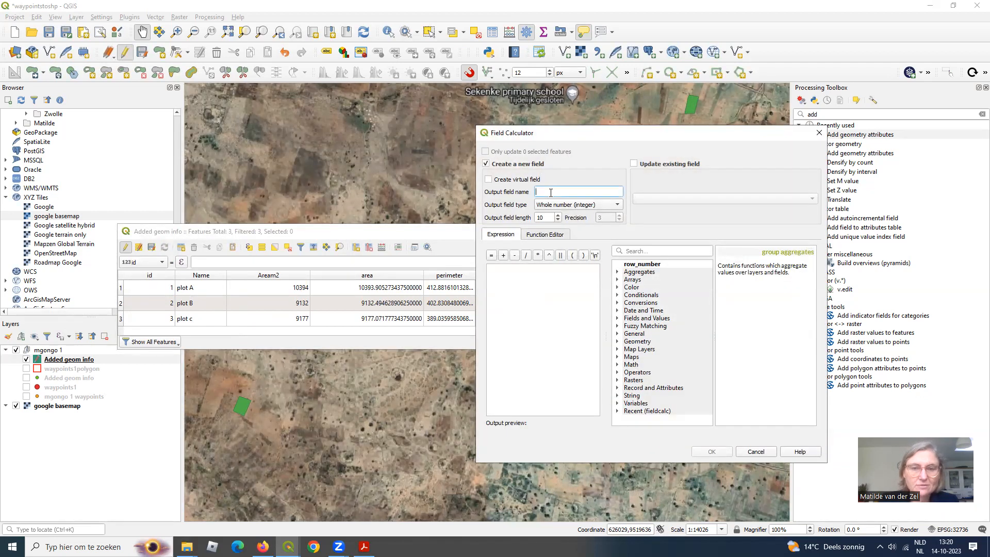
type("ecal")
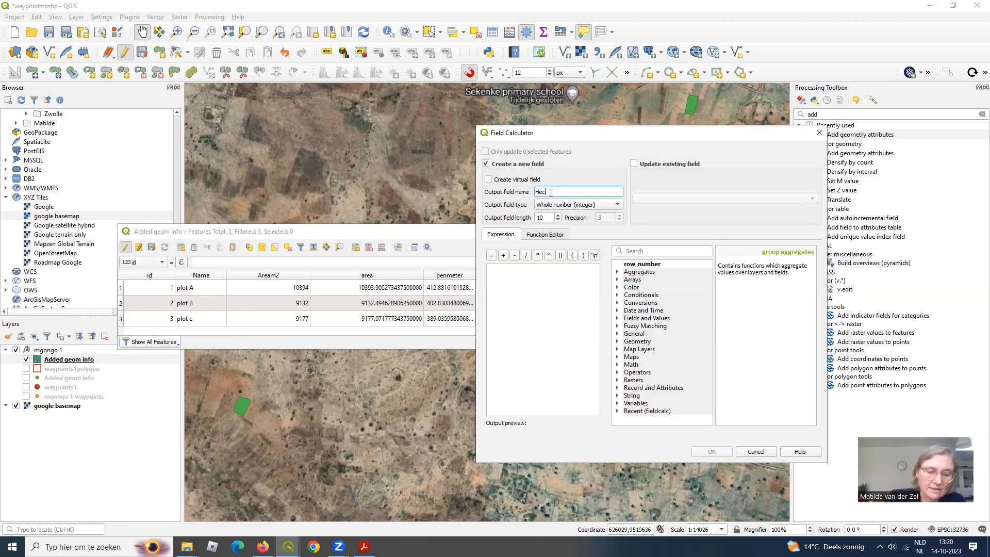
key("BackSpace")
key("BackSpace")
type("tares")
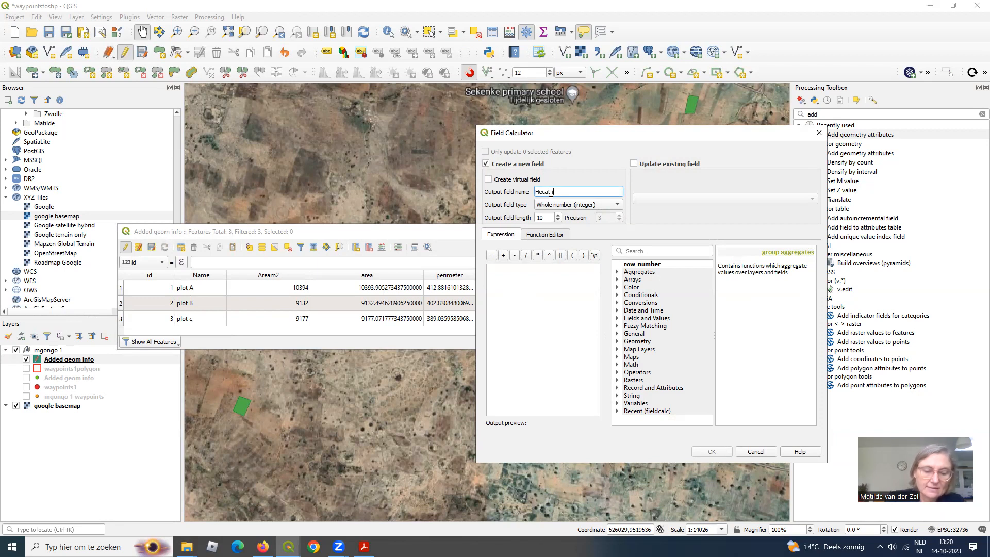
left_click(591, 207)
left_click(571, 230)
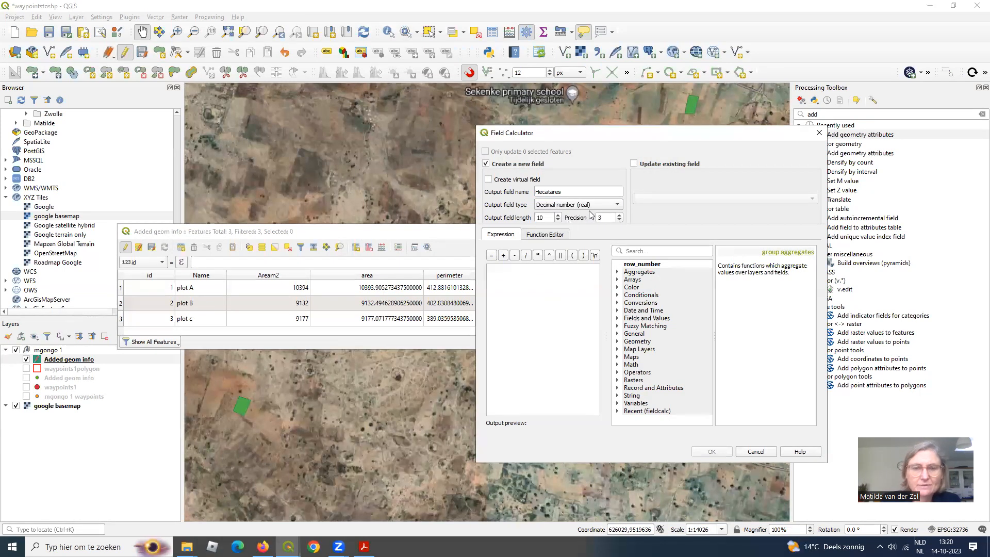
left_click(620, 220)
Calculate the new Hecatares field with the expression "area" /10000 and widen its column slightly
left_click(617, 320)
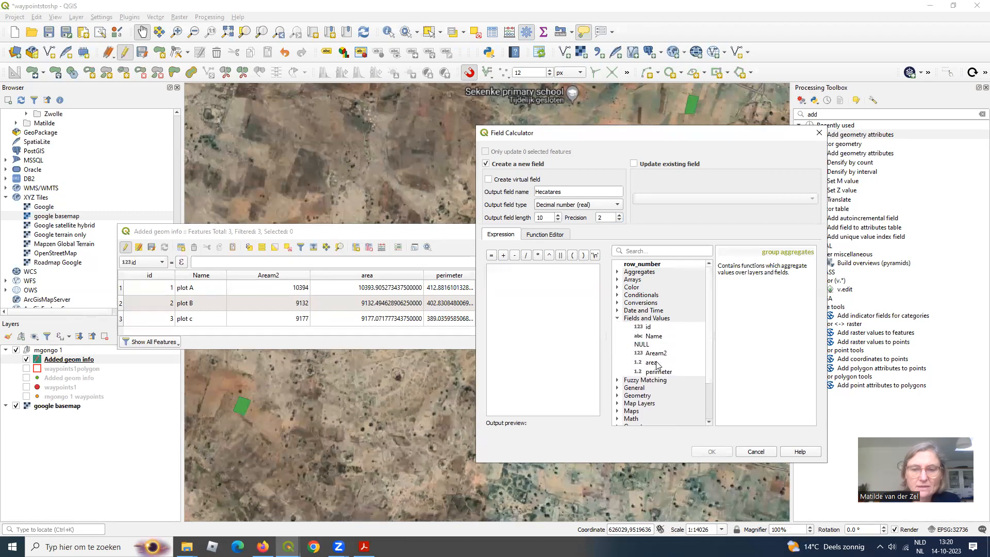
left_click(657, 363)
double_click(650, 317)
double_click(526, 255)
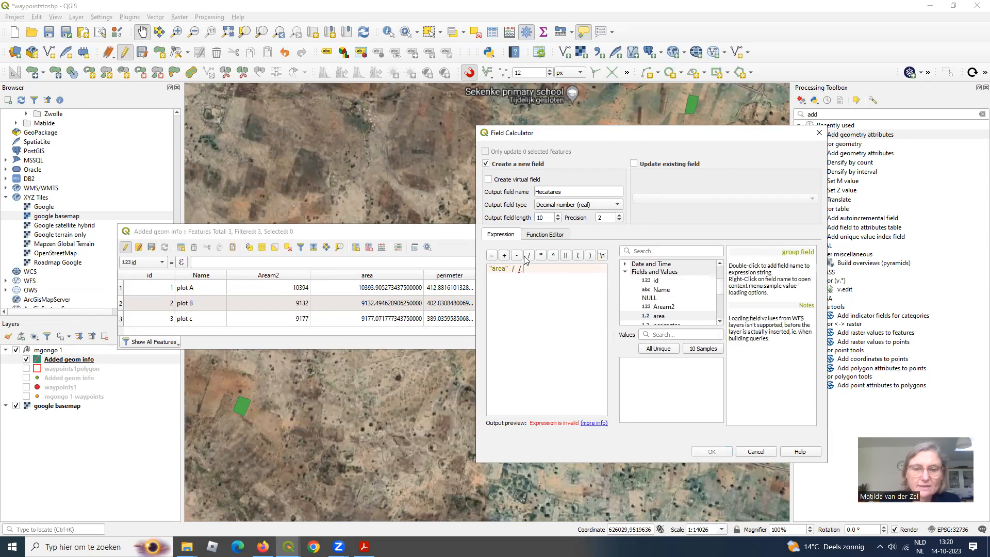
key("BackSpace")
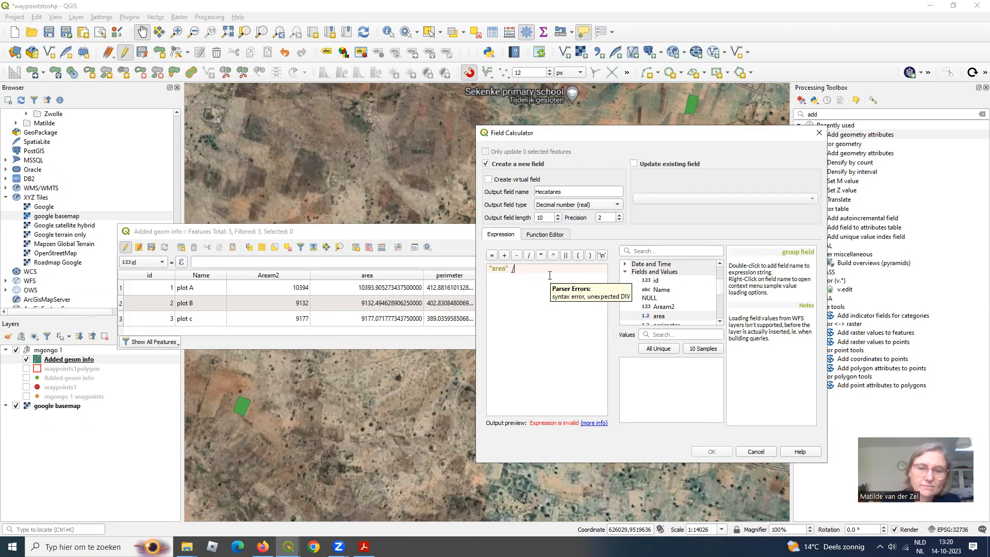
type("10")
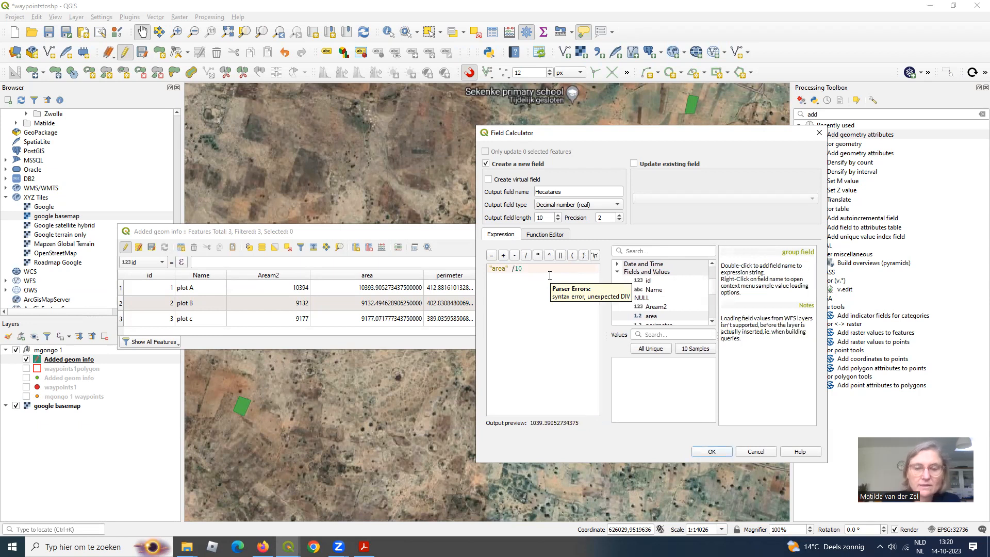
type("000")
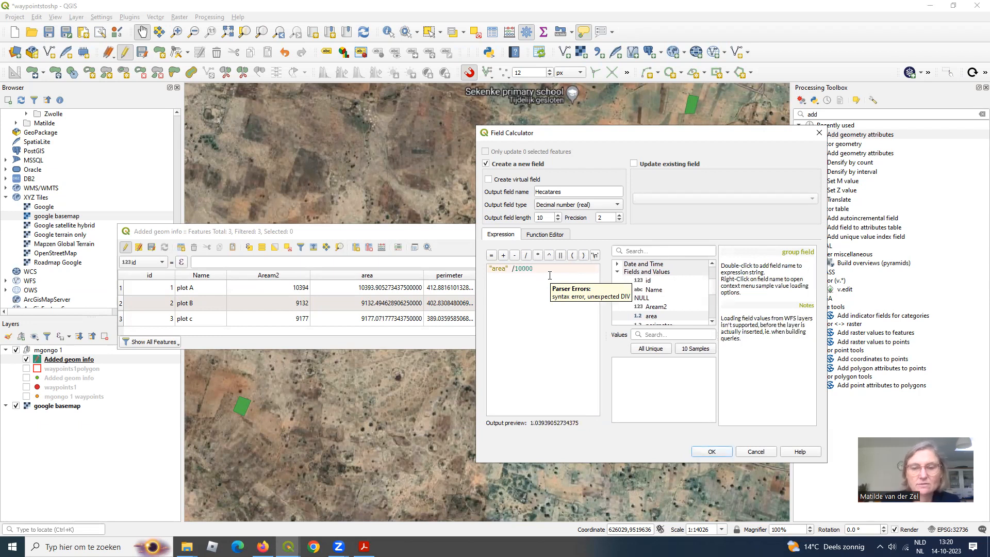
left_click(711, 452)
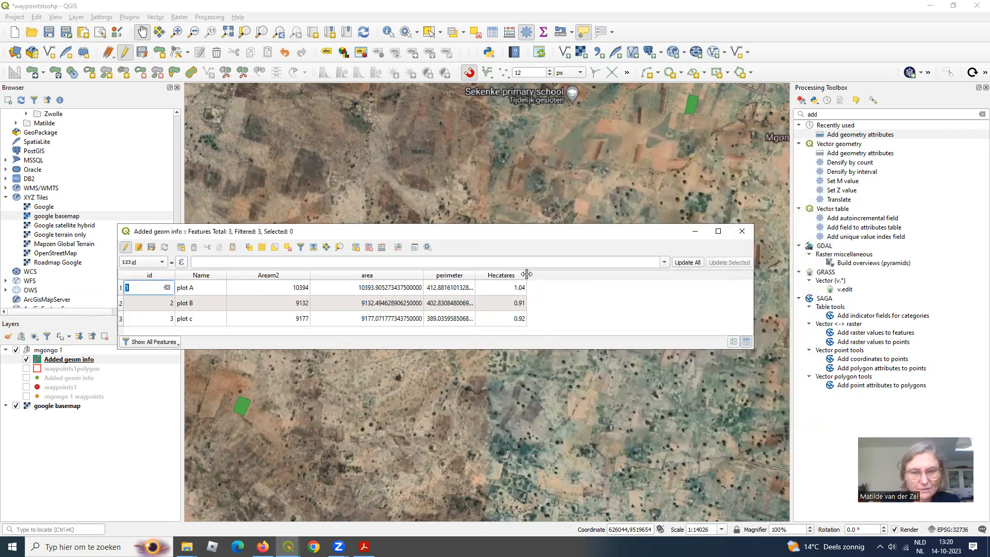
left_click_drag(526, 275, 535, 273)
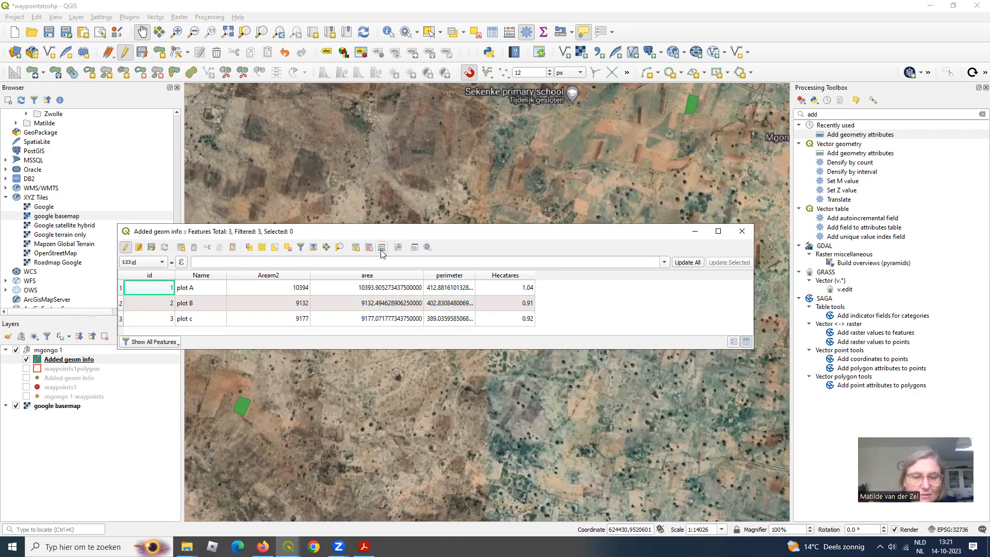
Close the attribute table and show the waypoints1 layer over the plot polygons on the map
left_click(742, 233)
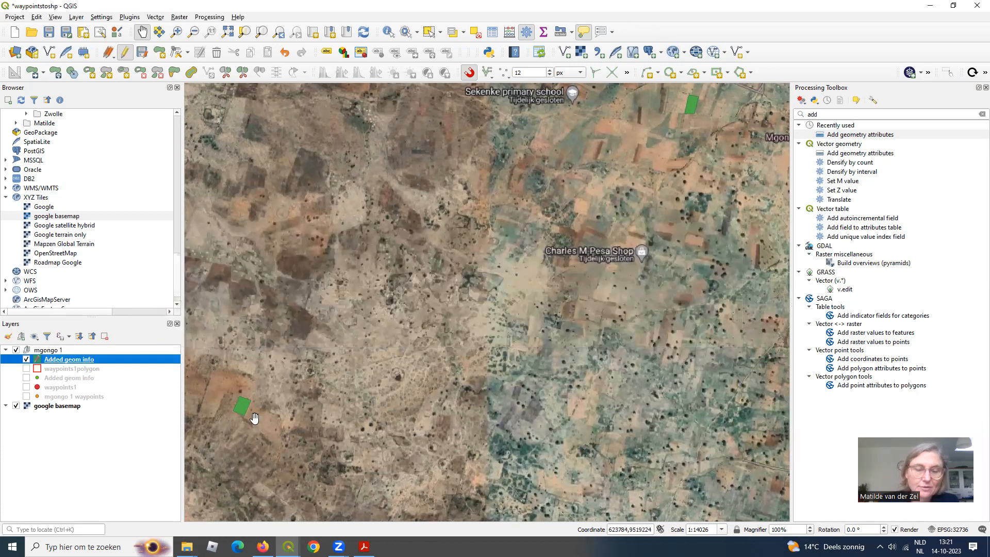
scroll(692, 179, "down", 1)
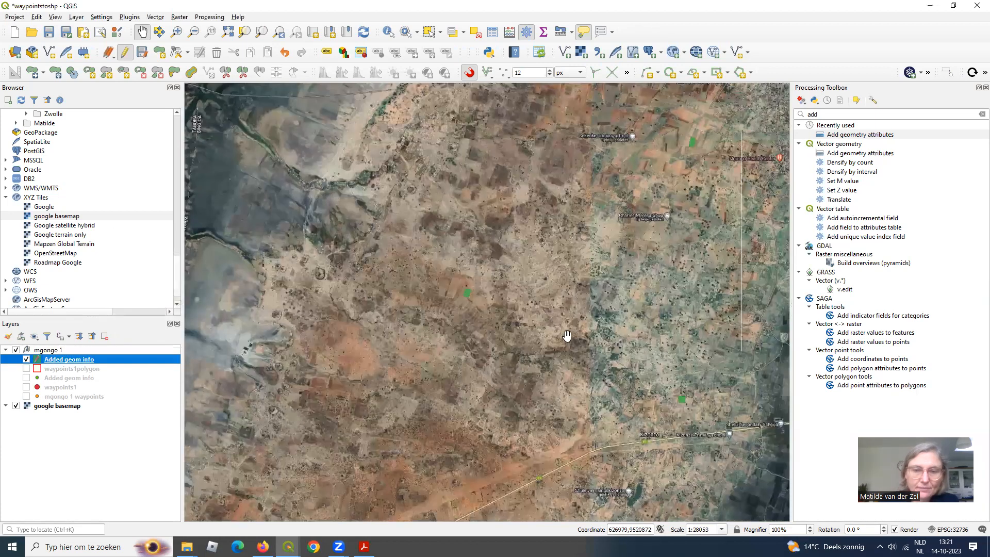
left_click(25, 387)
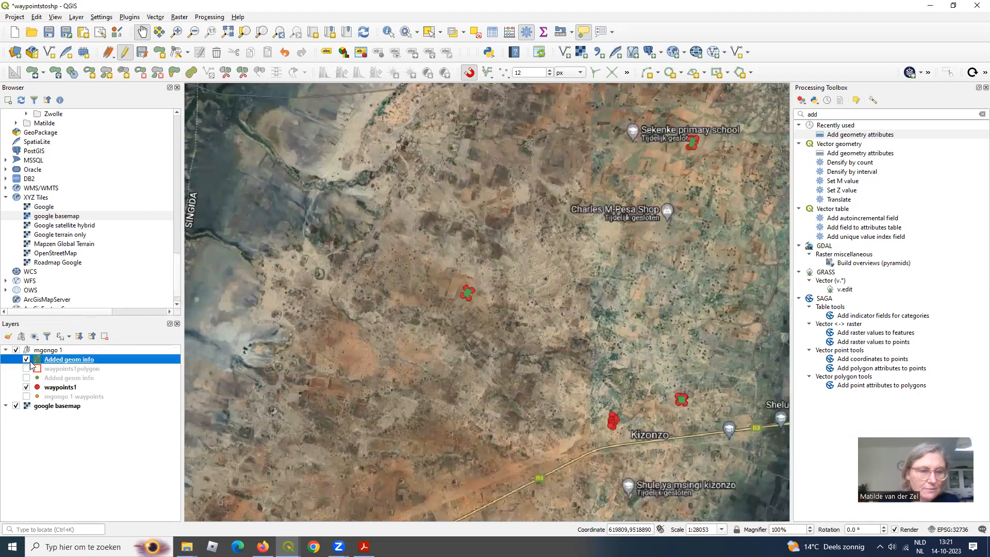
Hide the polygon layer Added geom info and zoom the map to the full extent of the waypoints1 layer
left_click(26, 359)
left_click_drag(437, 354, 319, 395)
right_click(62, 388)
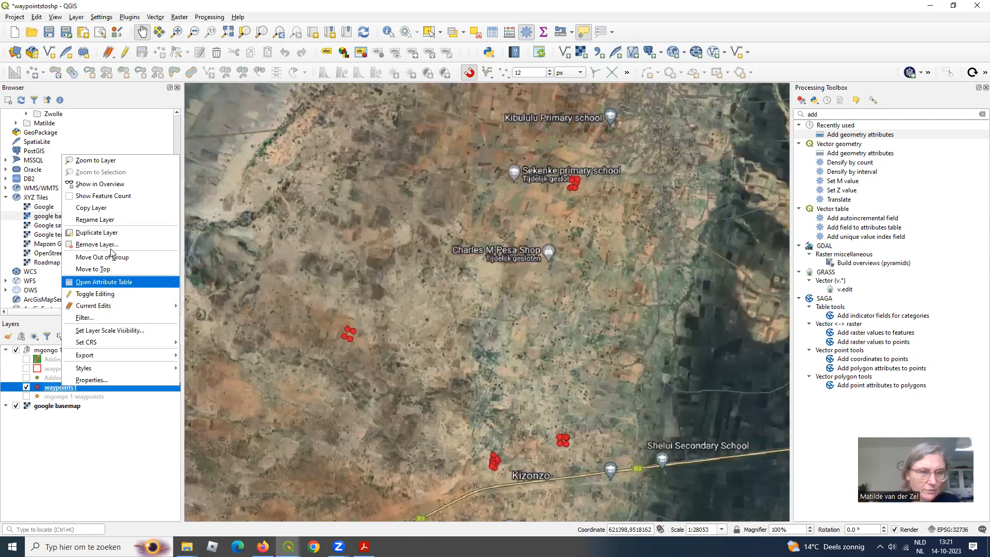
left_click(138, 162)
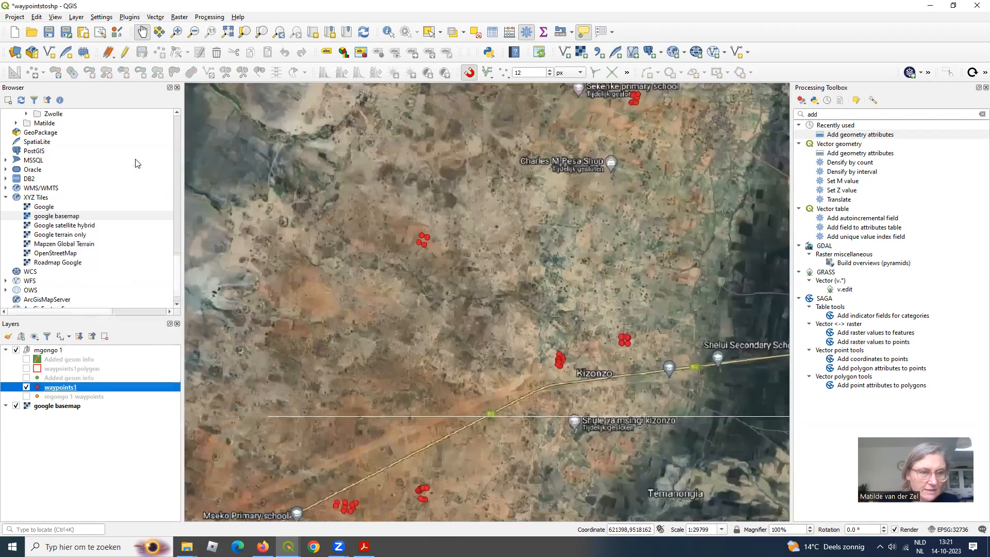
Show the point layer Added geom info and examine the xcoord, ycoord and zcoord columns in its attribute table
left_click(27, 378)
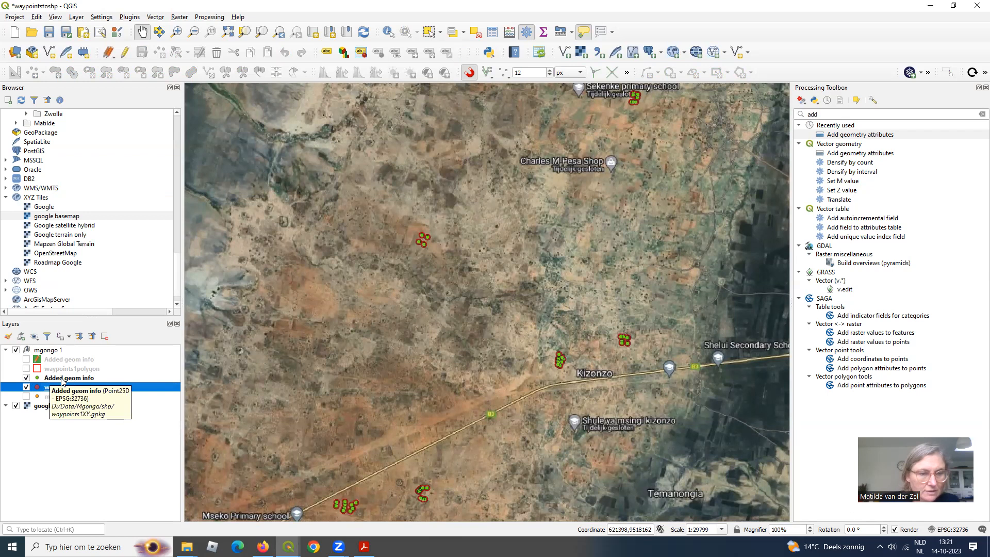
left_click(62, 379)
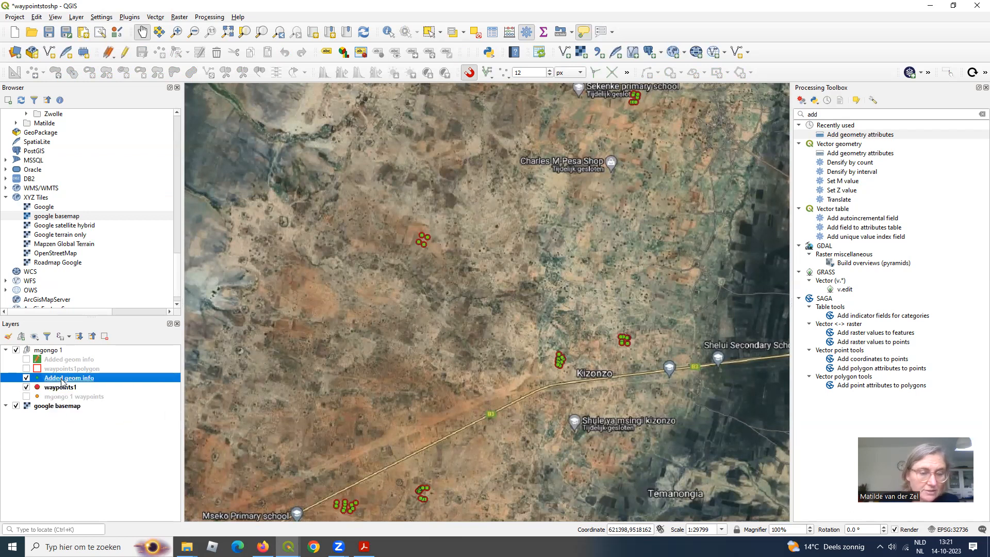
right_click(62, 381)
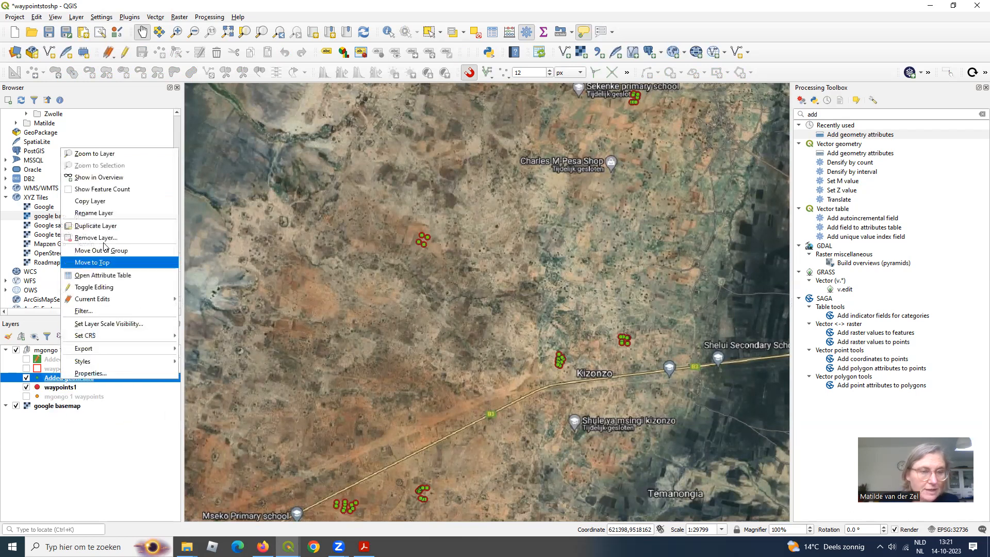
left_click(99, 276)
left_click_drag(265, 333, 600, 374)
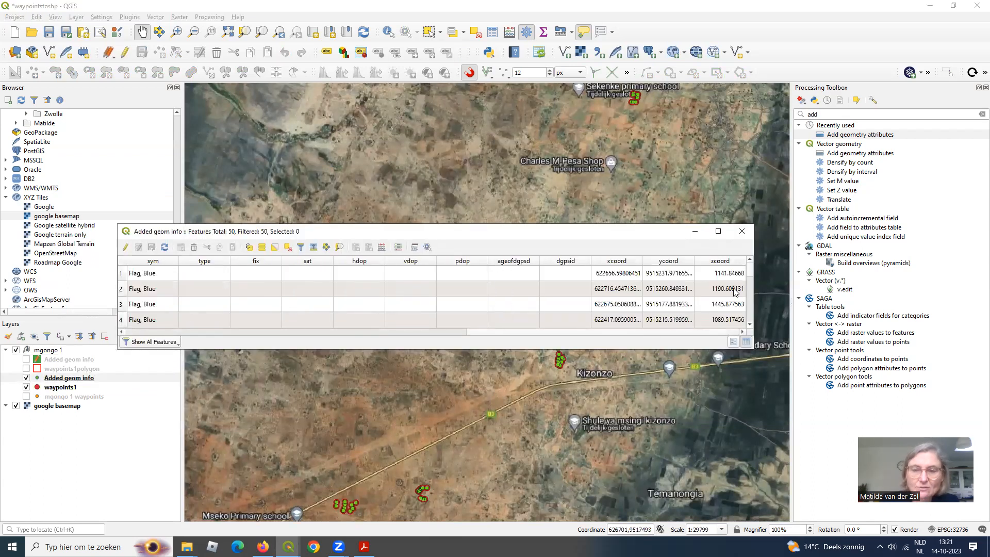
left_click(747, 233)
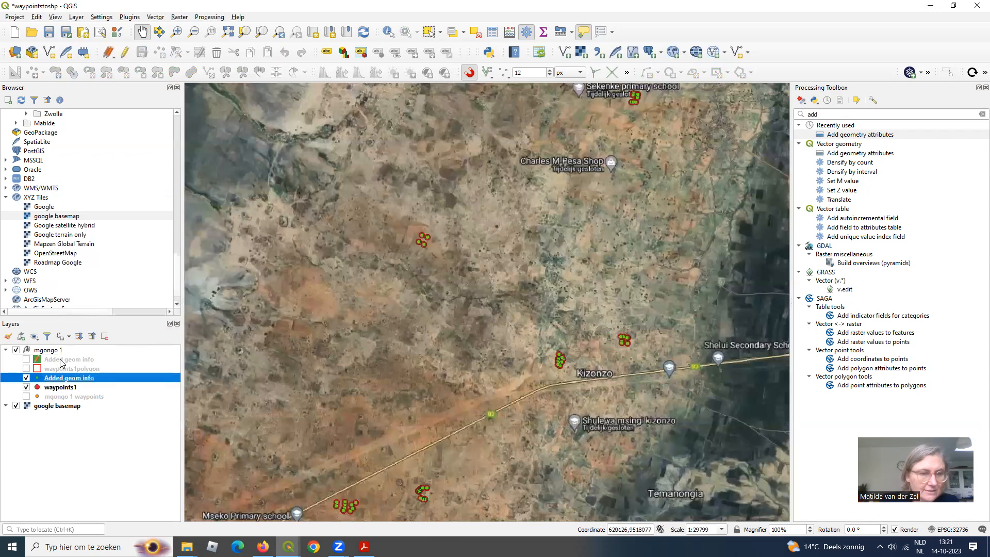
Show the waypoints1polygon layer and inspect the plot outlines against the waypoints on the map
left_click(55, 370)
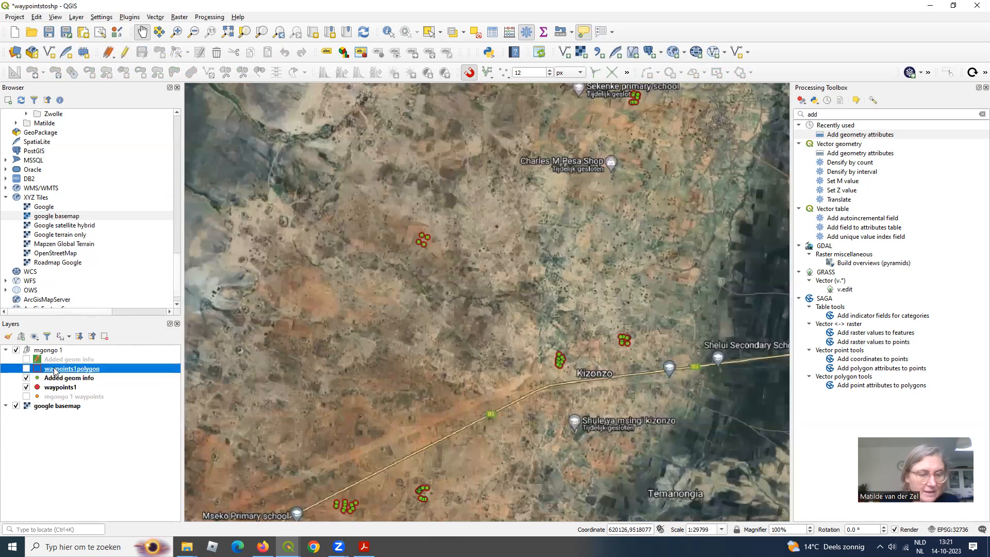
left_click(26, 370)
left_click_drag(603, 247, 554, 339)
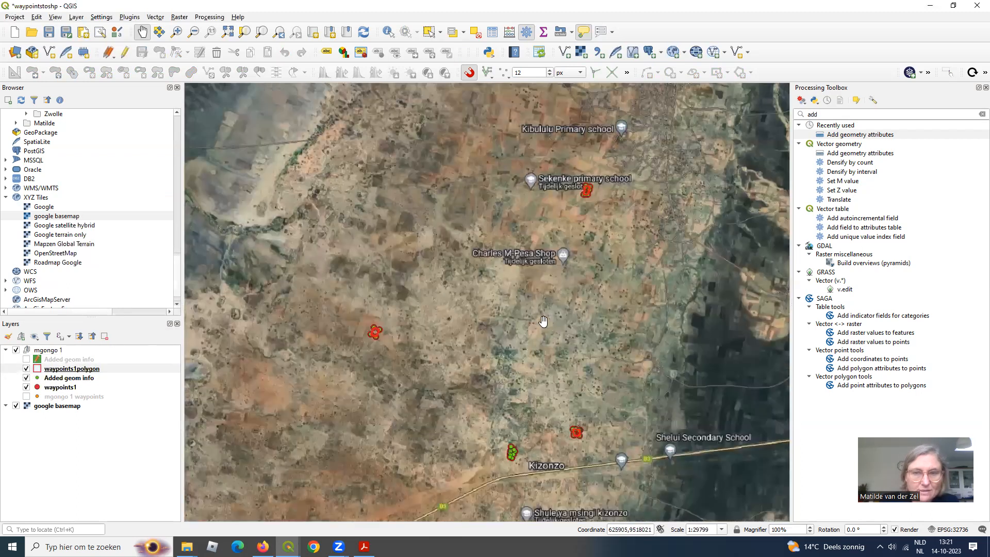
scroll(383, 361, "up", 1)
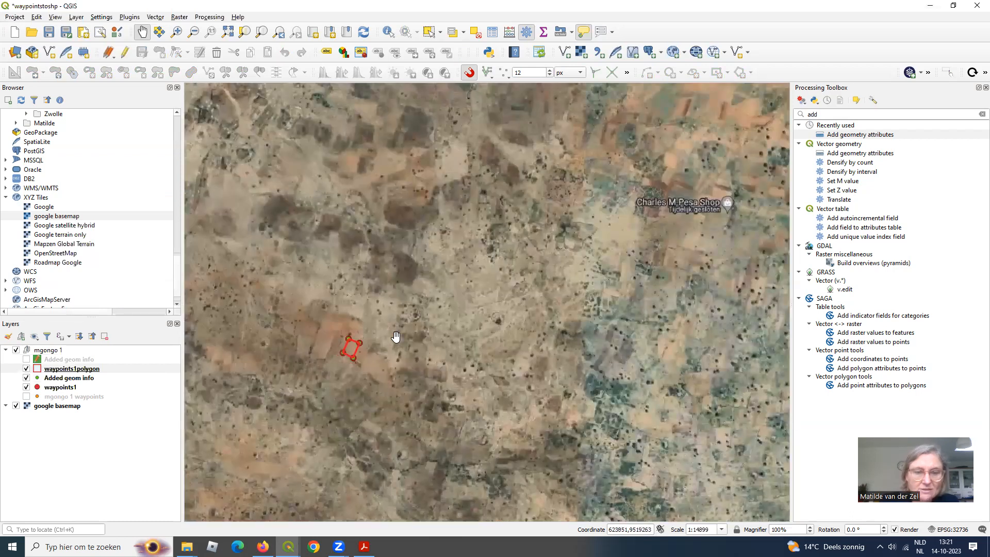
left_click_drag(361, 298, 331, 307)
left_click_drag(446, 390, 378, 278)
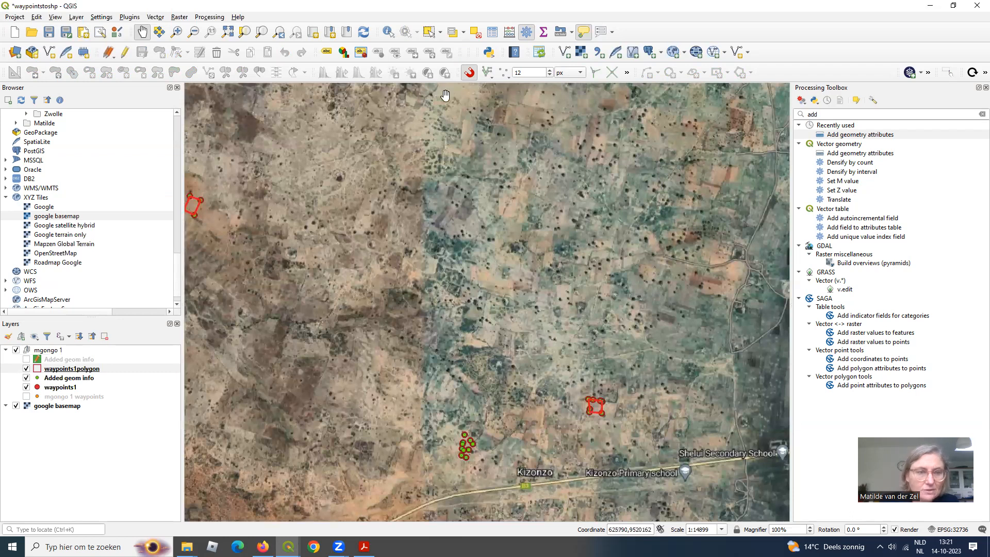
Stop editing the polygon layer Added geom info, saving its changes, and open its attribute table
left_click(62, 359)
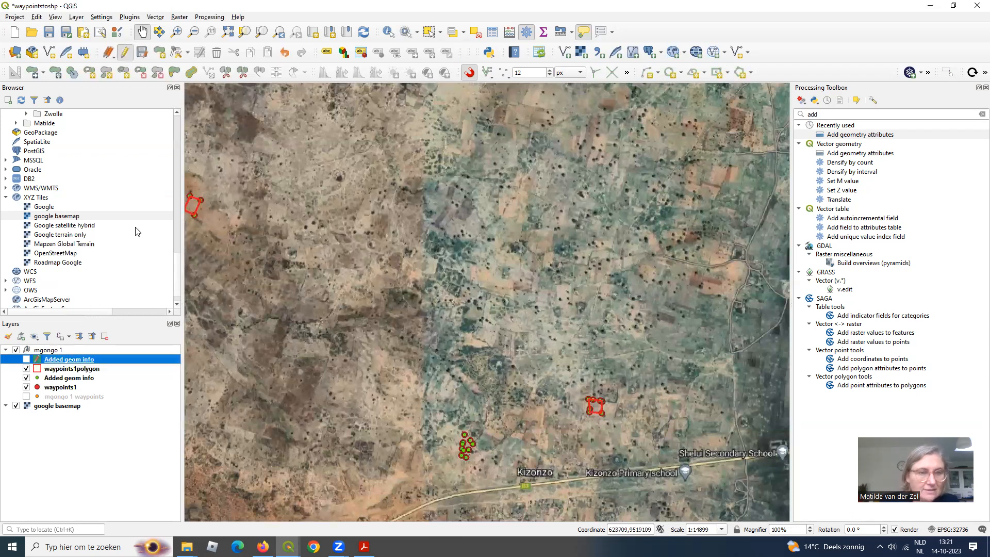
left_click(126, 53)
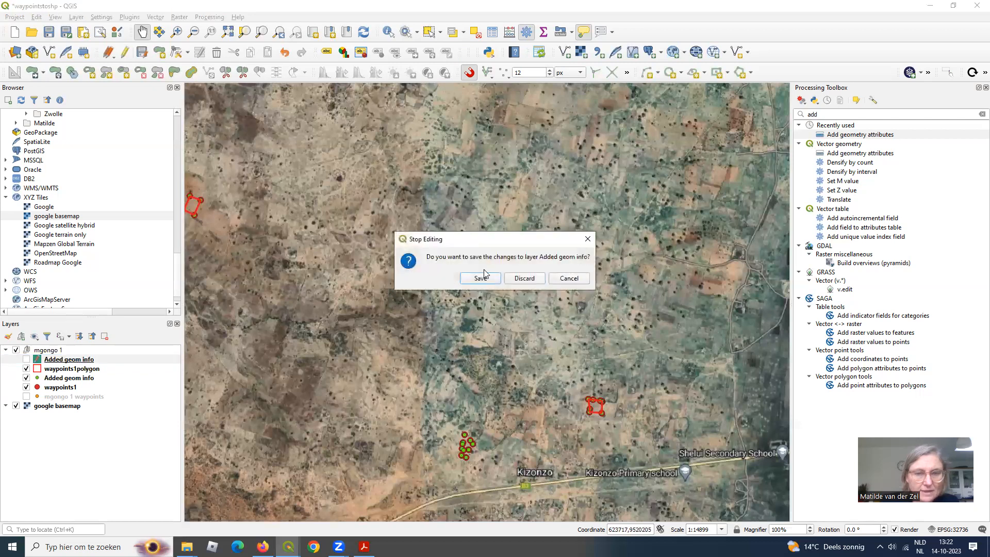
key("Return")
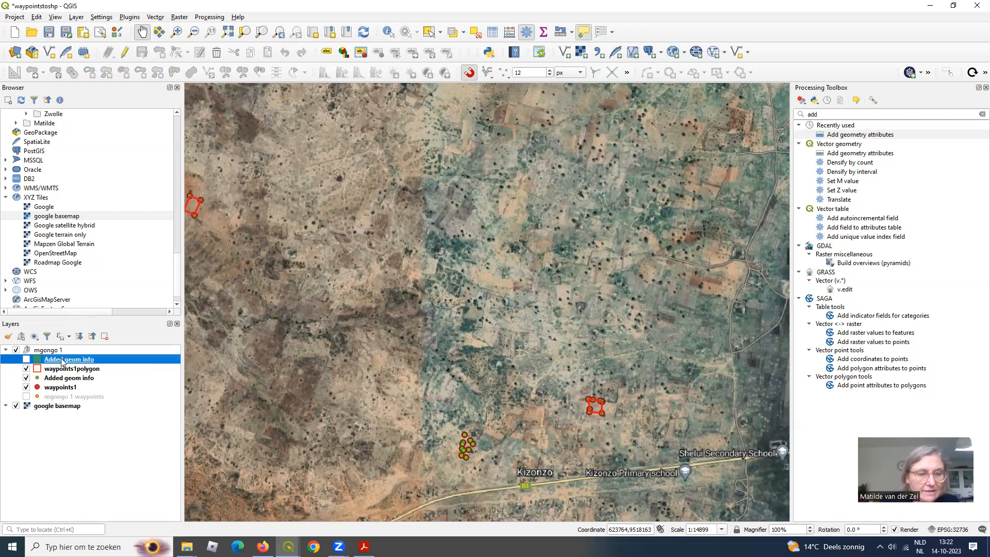
right_click(62, 361)
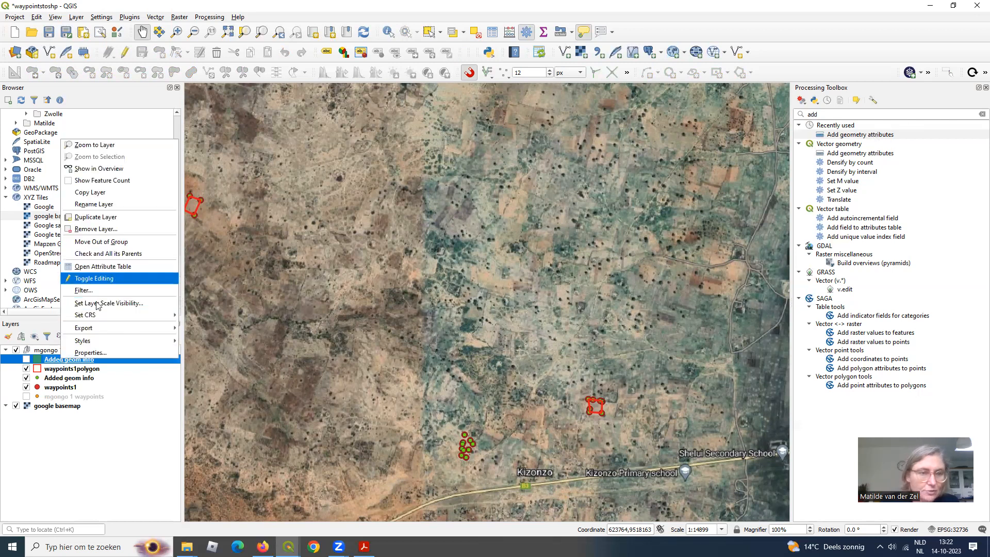
left_click(94, 268)
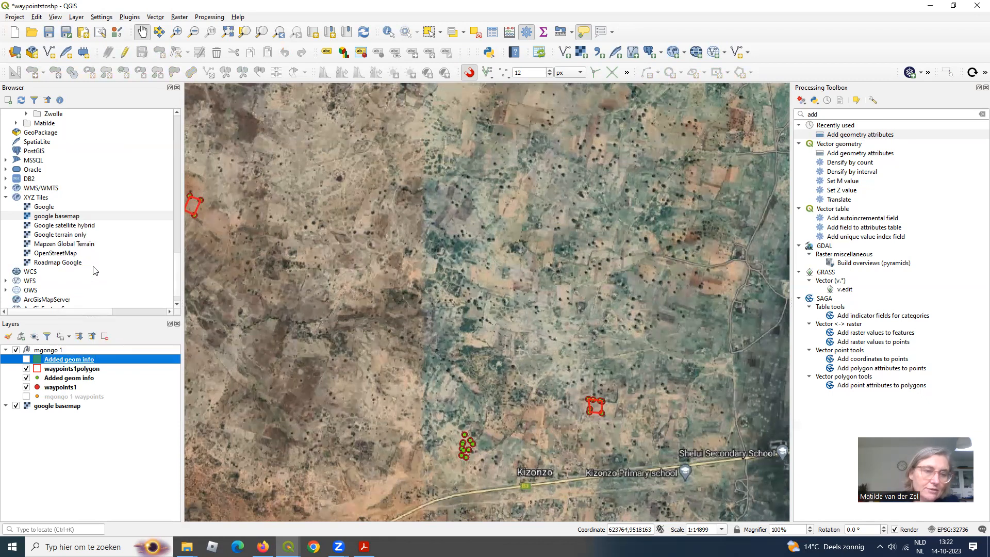